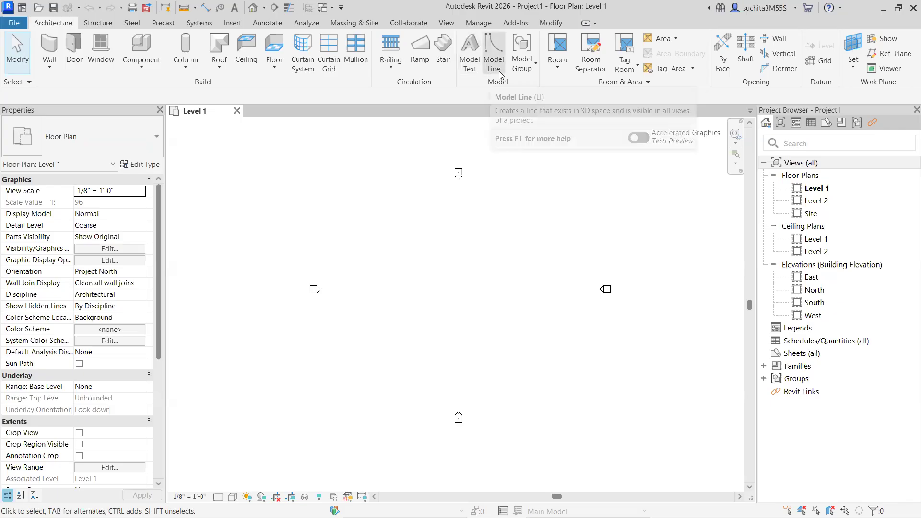
pyautogui.click(536, 70)
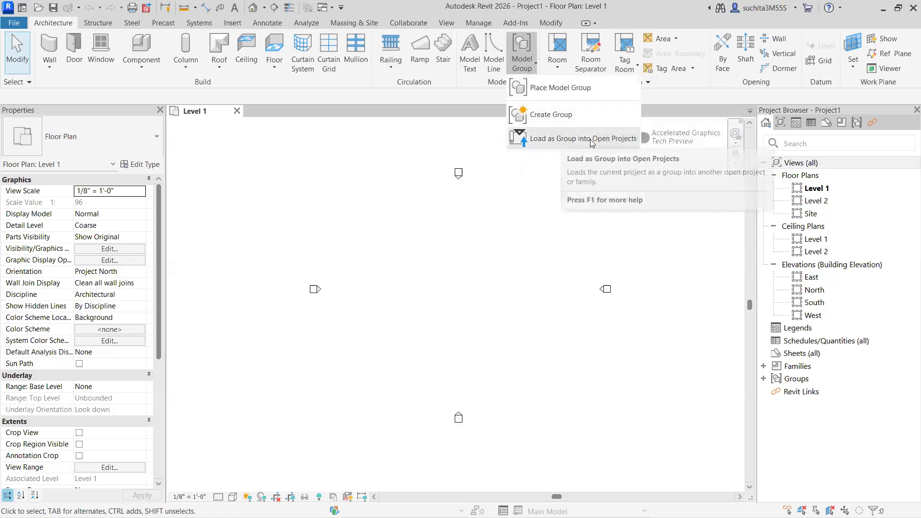
pyautogui.click(522, 71)
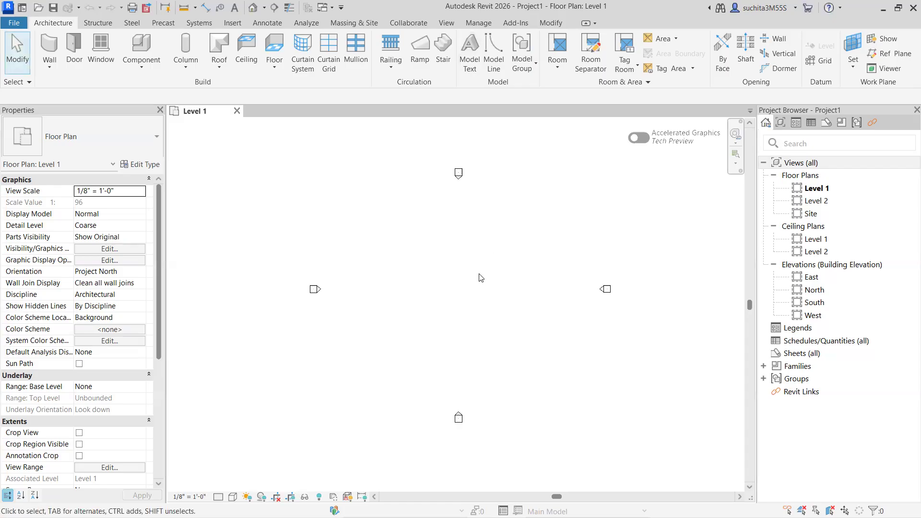
# - Set the new Generic - 8" walls to rise to Level 2 and draw a horizontal wall 25' long
pyautogui.click(54, 70)
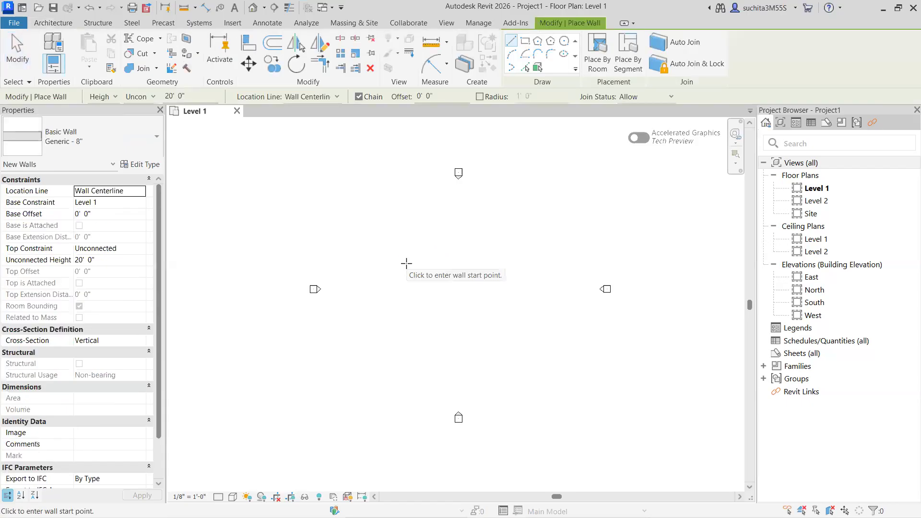
pyautogui.click(149, 97)
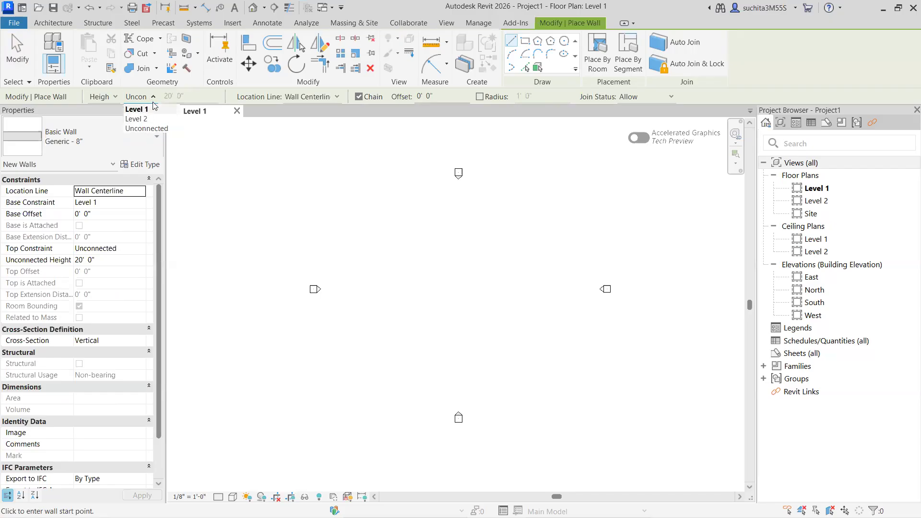
pyautogui.click(144, 119)
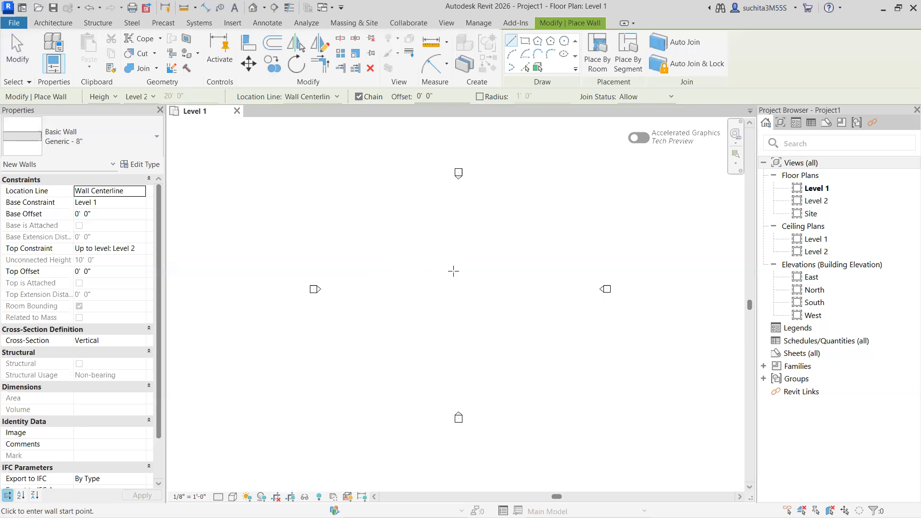
pyautogui.click(408, 259)
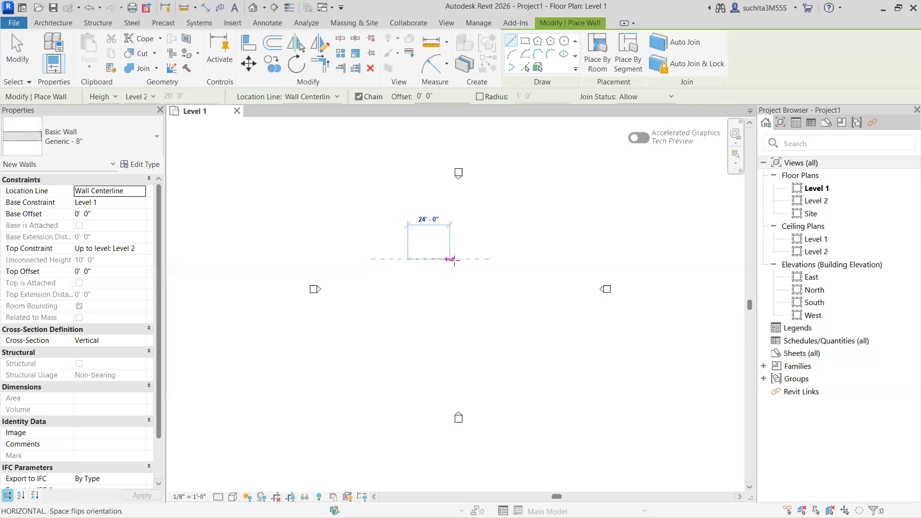
pyautogui.scroll(2, 447, 259)
pyautogui.scroll(2, 446, 259)
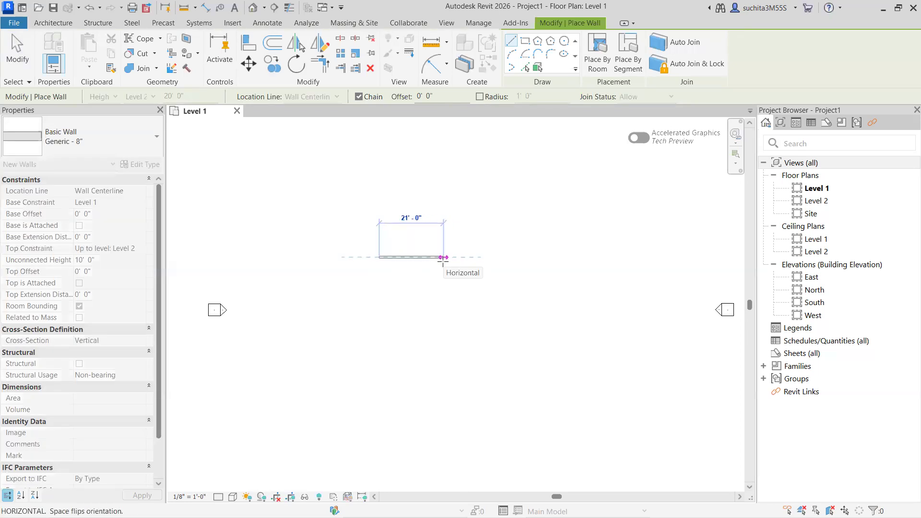
pyautogui.write('25')
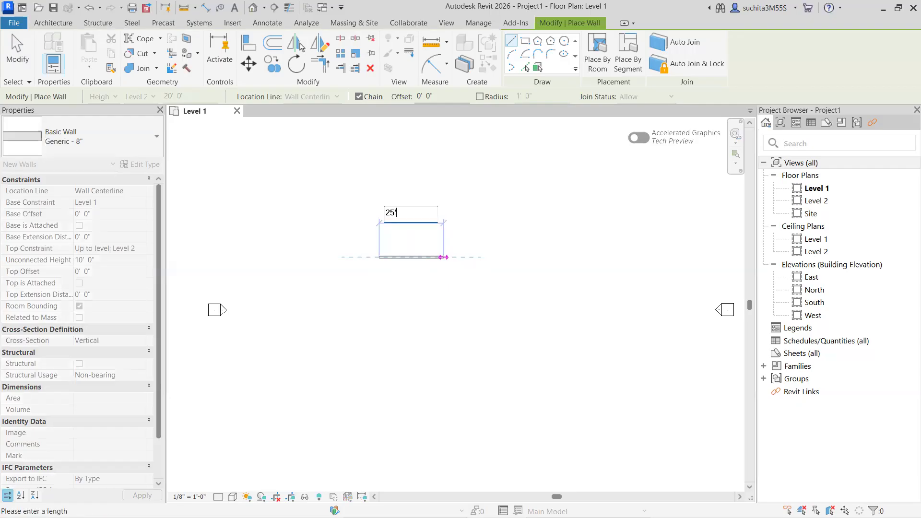
pyautogui.write("'")
pyautogui.press('Return')
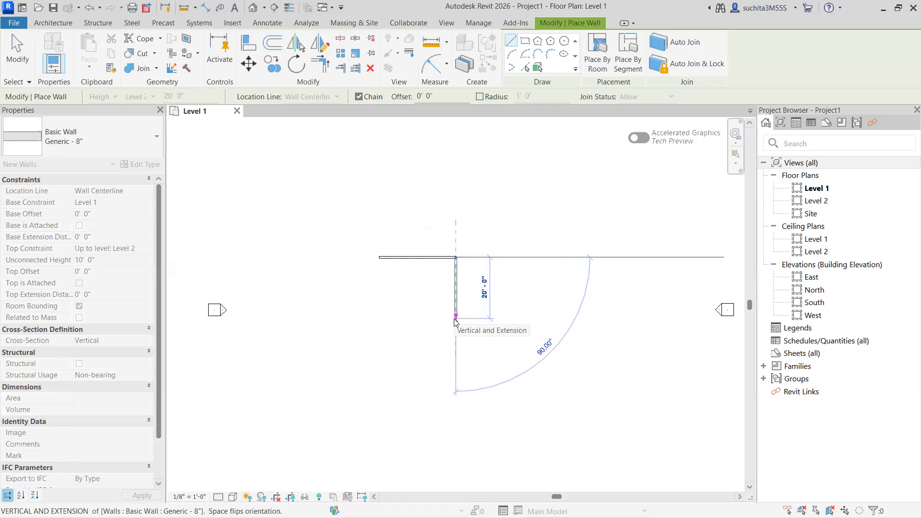
# - Draw a 30' wall down from the first wall's right end and close the rectangular room with the remaining two walls
pyautogui.write("30'")
pyautogui.press('Return')
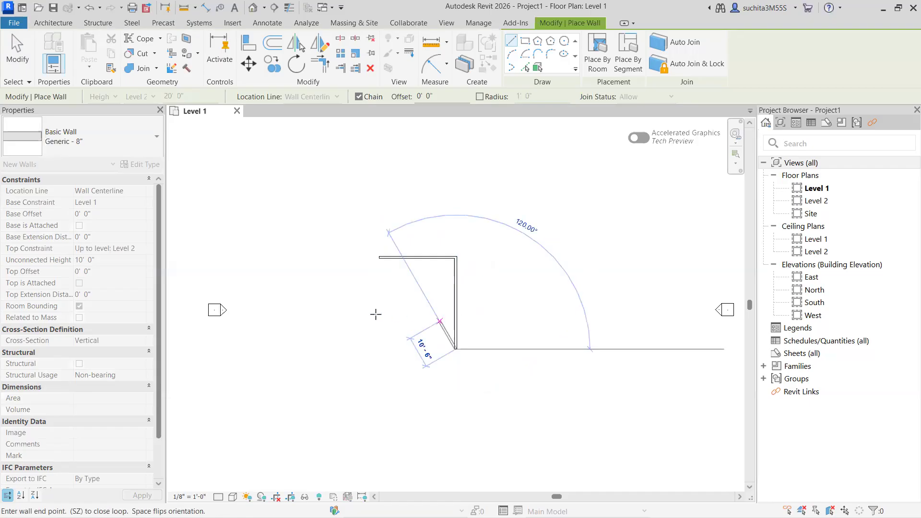
pyautogui.click(379, 349)
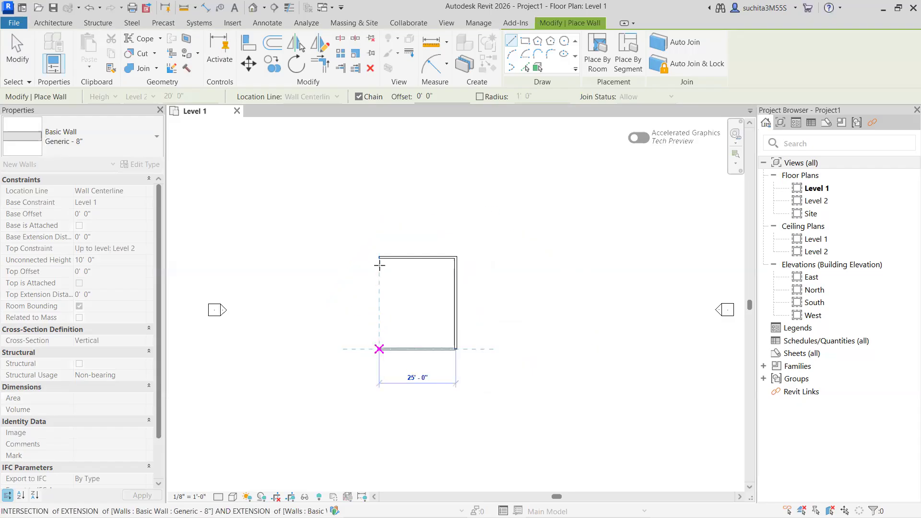
pyautogui.click(397, 263)
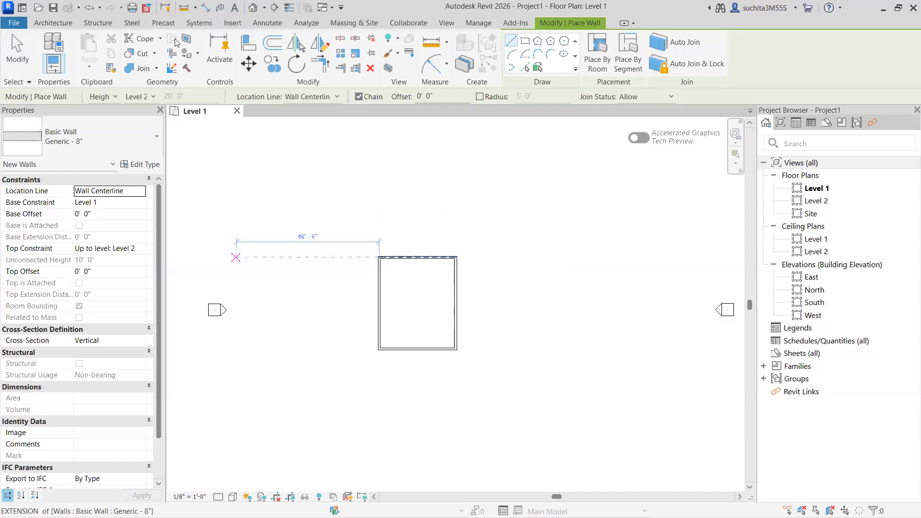
# - Place a Single-Flush 36" x 84" door in the south wall, about 2'-6" from the west wall
pyautogui.press('d')
pyautogui.press('r')
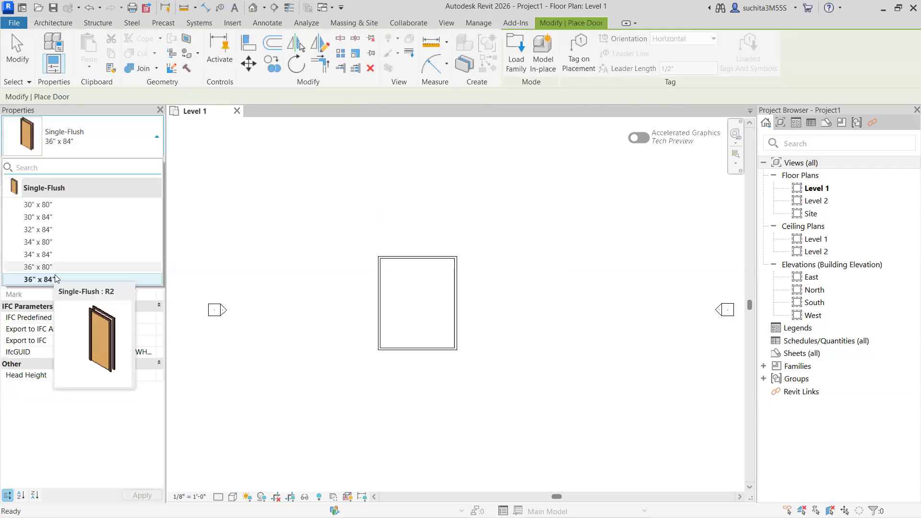
pyautogui.click(38, 279)
pyautogui.scroll(2, 380, 338)
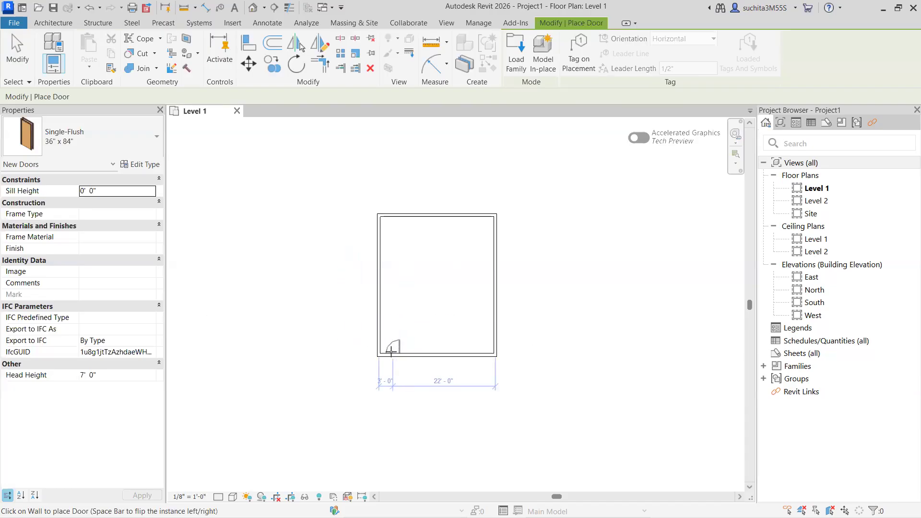
pyautogui.click(391, 350)
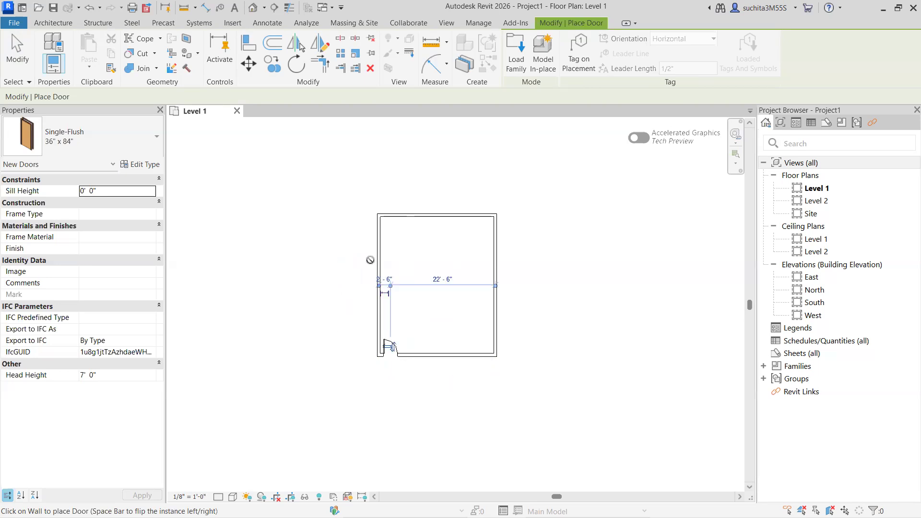
# - Place Window-Casement-Double 57" x 72" windows: two each in the west, north and east walls and one in the south wall
pyautogui.click(62, 23)
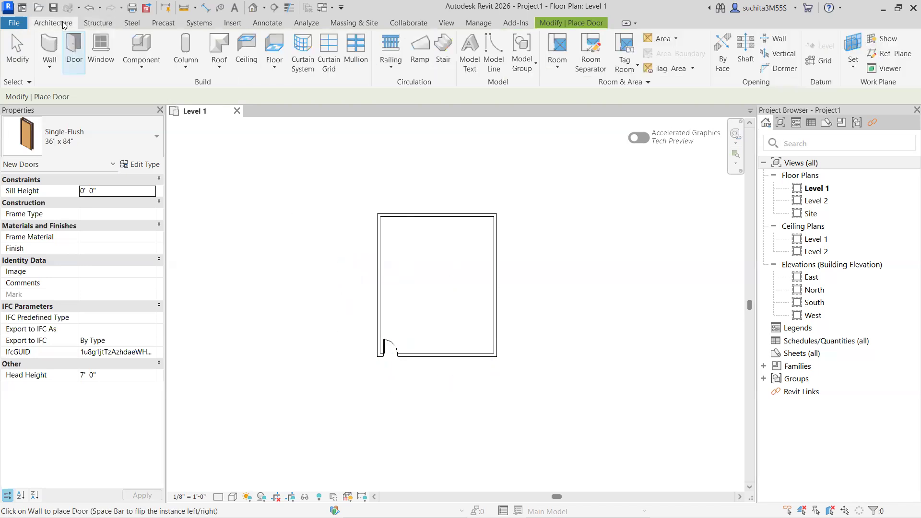
pyautogui.click(96, 52)
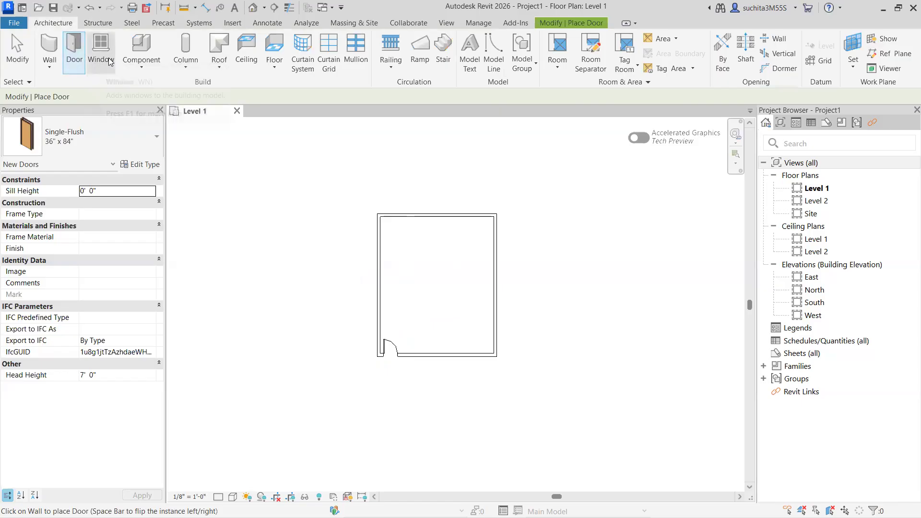
pyautogui.click(110, 152)
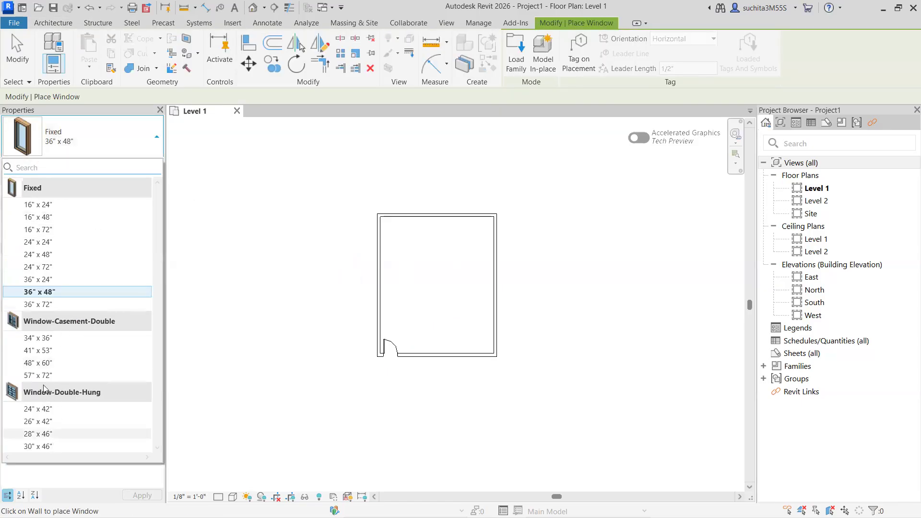
pyautogui.click(51, 376)
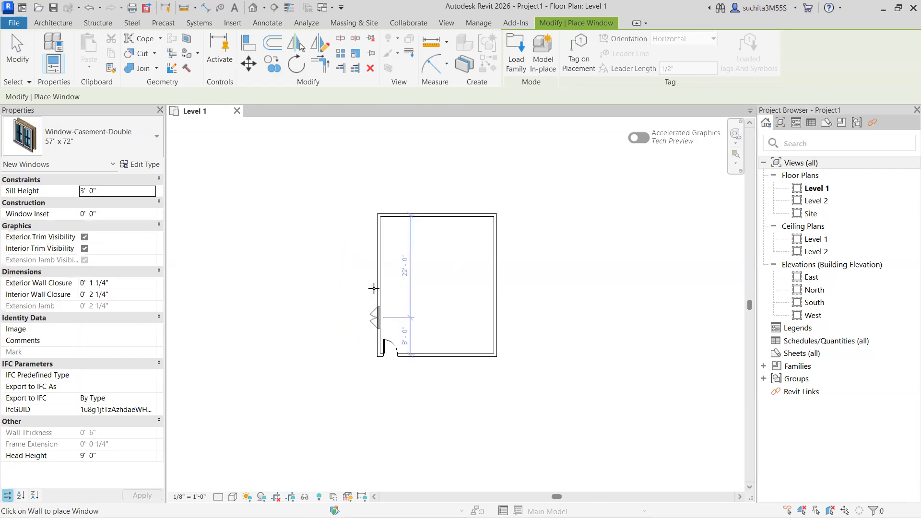
pyautogui.click(377, 258)
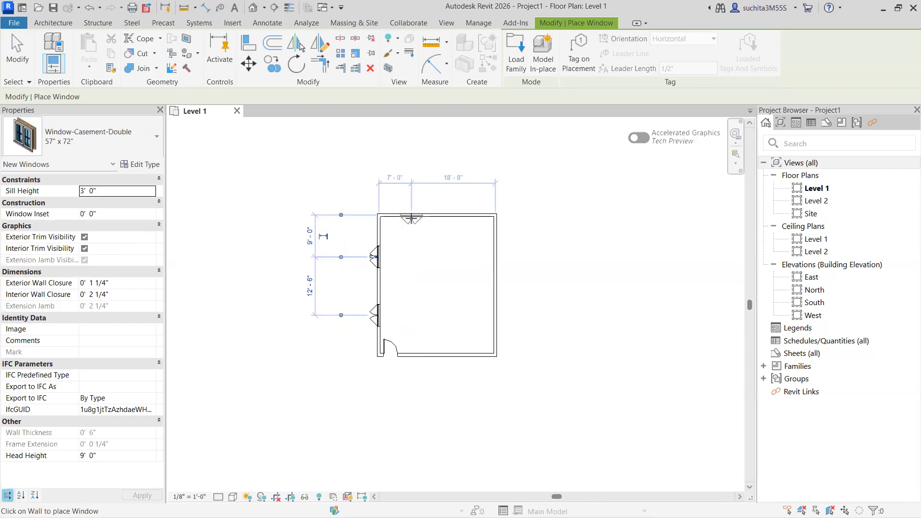
pyautogui.click(441, 214)
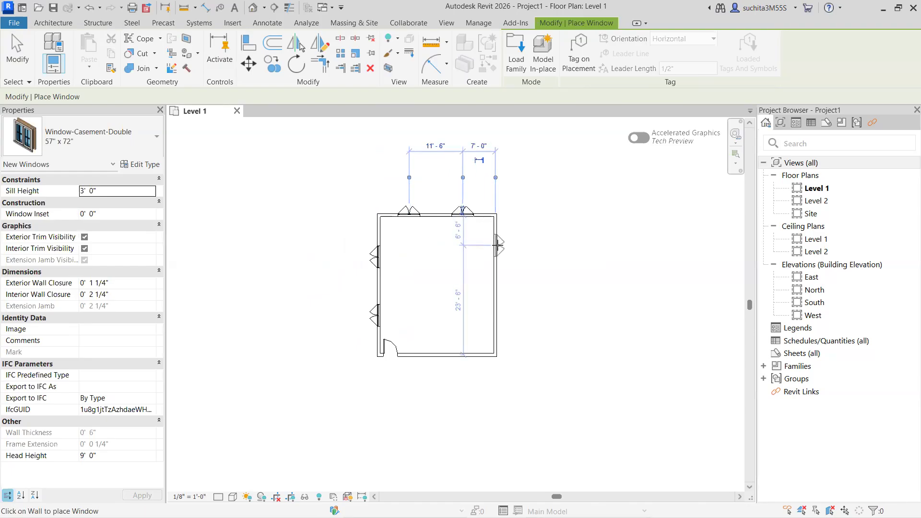
pyautogui.click(499, 250)
pyautogui.click(499, 307)
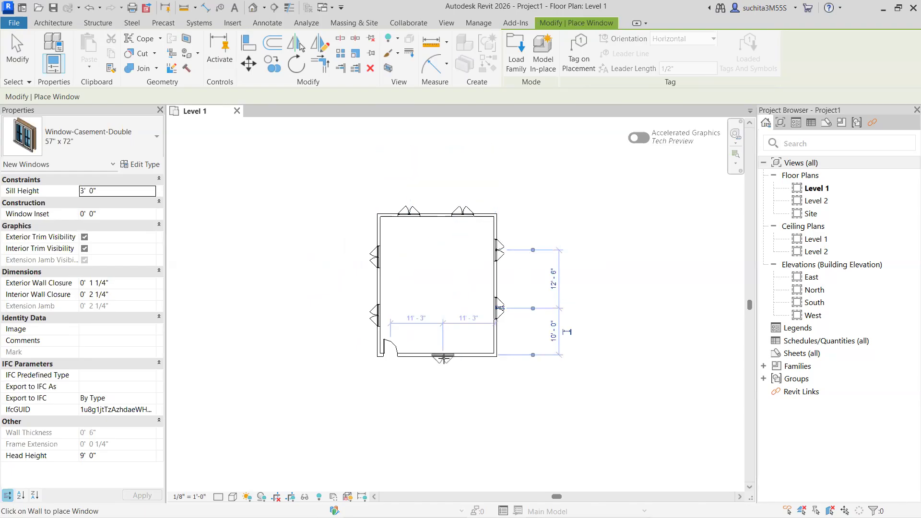
pyautogui.click(443, 357)
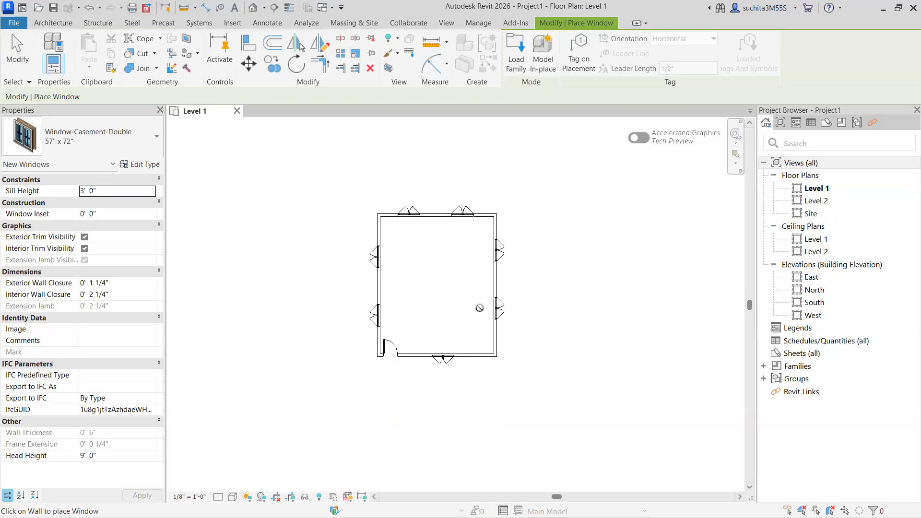
# - Create a Generic - 12" floor on Level 1 with a rectangular boundary along the outer faces of the walls
pyautogui.click(56, 25)
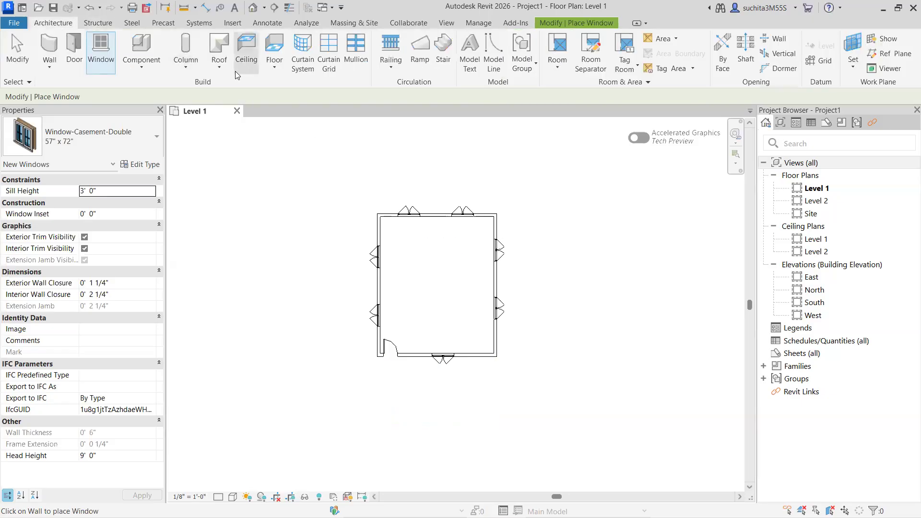
pyautogui.click(274, 67)
pyautogui.click(296, 86)
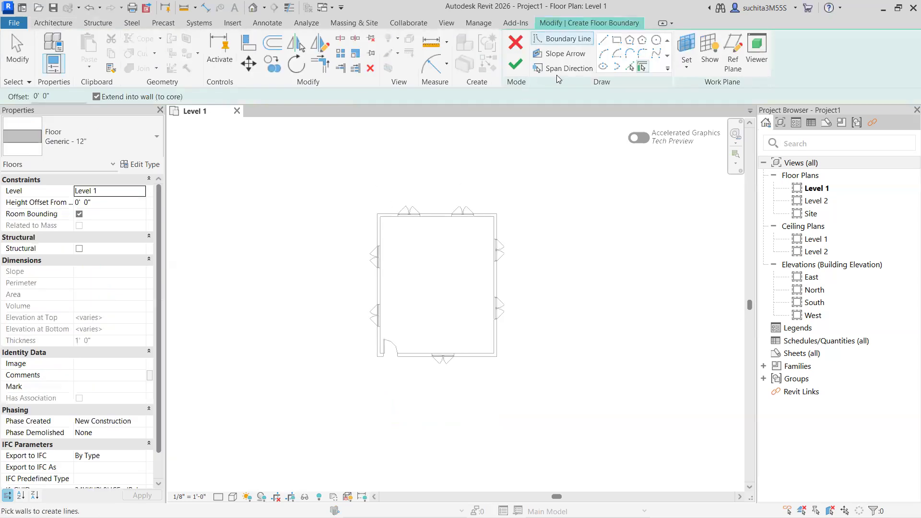
pyautogui.click(87, 139)
pyautogui.click(76, 225)
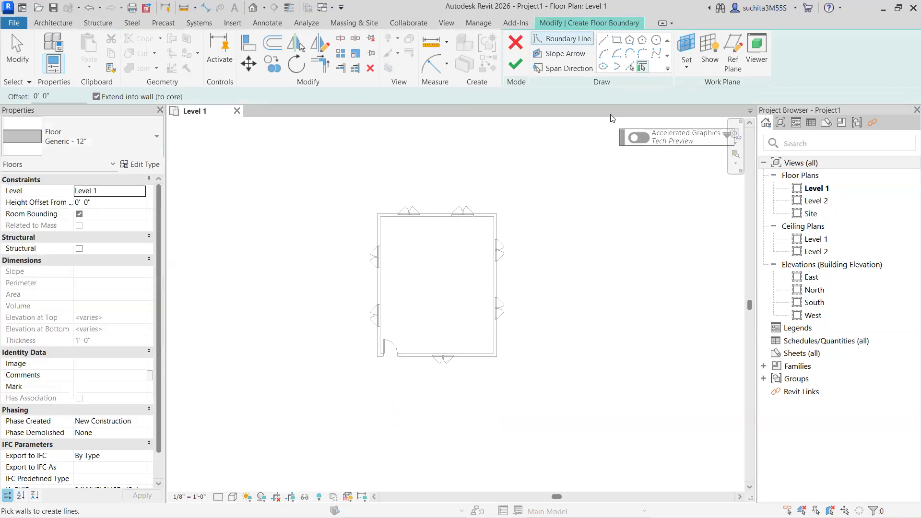
pyautogui.click(617, 40)
pyautogui.scroll(2, 384, 220)
pyautogui.scroll(1, 372, 213)
pyautogui.click(372, 212)
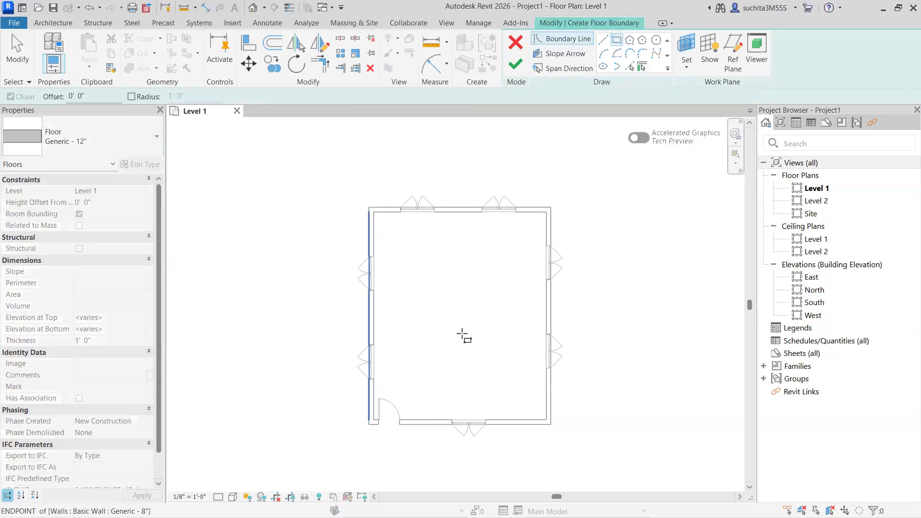
pyautogui.click(548, 423)
pyautogui.click(513, 73)
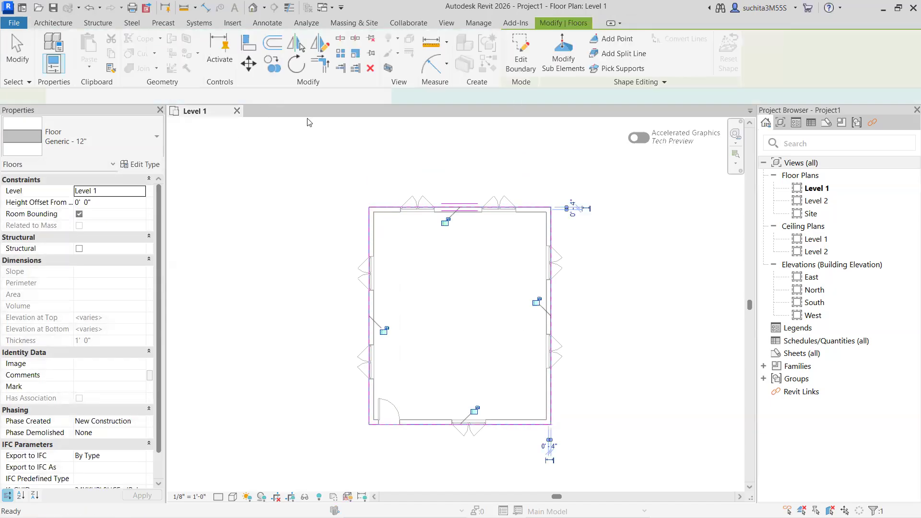
# - Open the default 3D view of the room and set its detail level to Fine
pyautogui.click(254, 7)
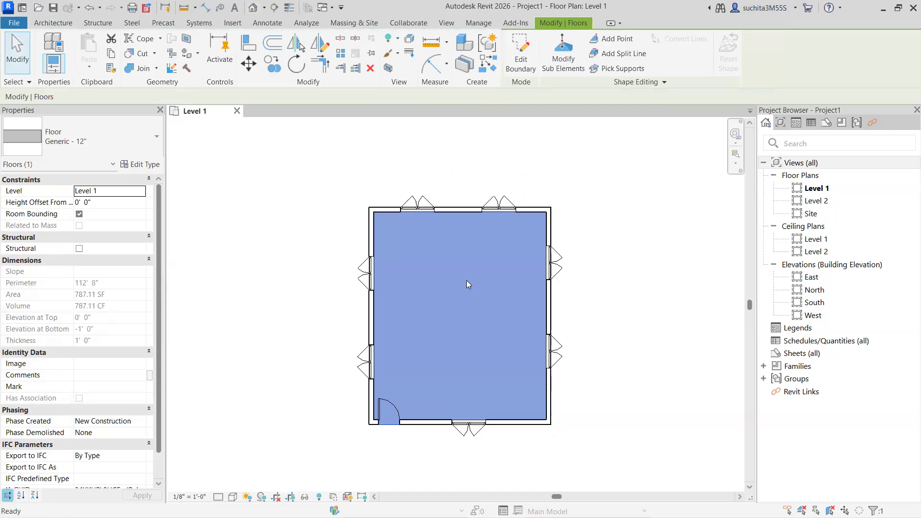
pyautogui.scroll(5, 398, 350)
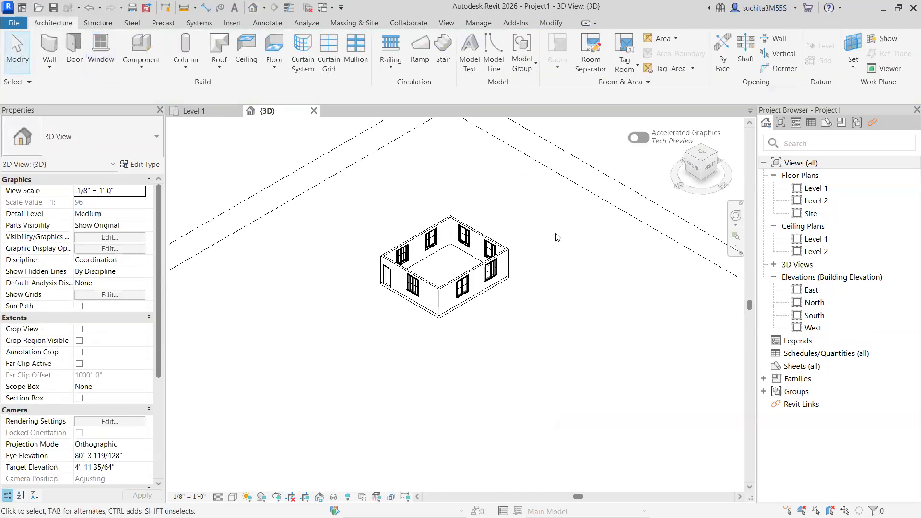
pyautogui.click(218, 497)
pyautogui.click(234, 498)
pyautogui.click(233, 497)
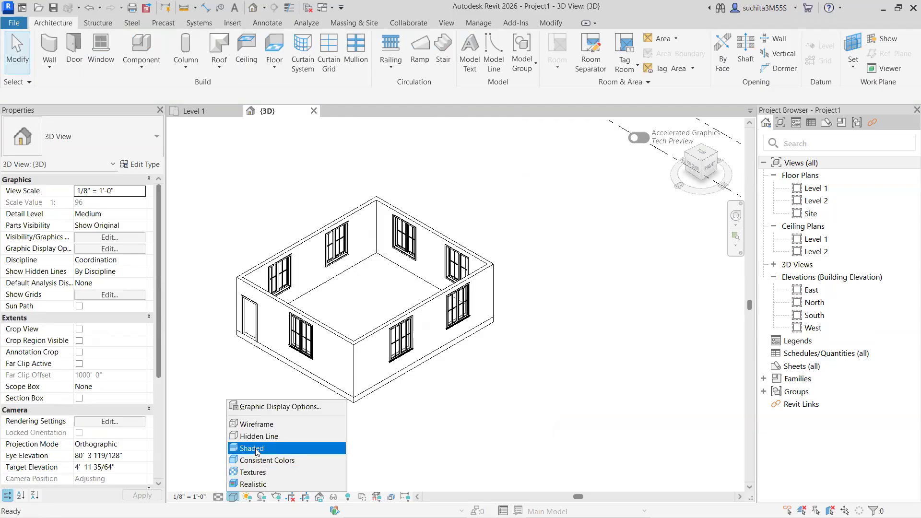
pyautogui.click(396, 420)
pyautogui.scroll(-1, 398, 414)
pyautogui.scroll(1, 401, 417)
pyautogui.moveTo(407, 419); pyautogui.dragTo(500, 422, button='middle')
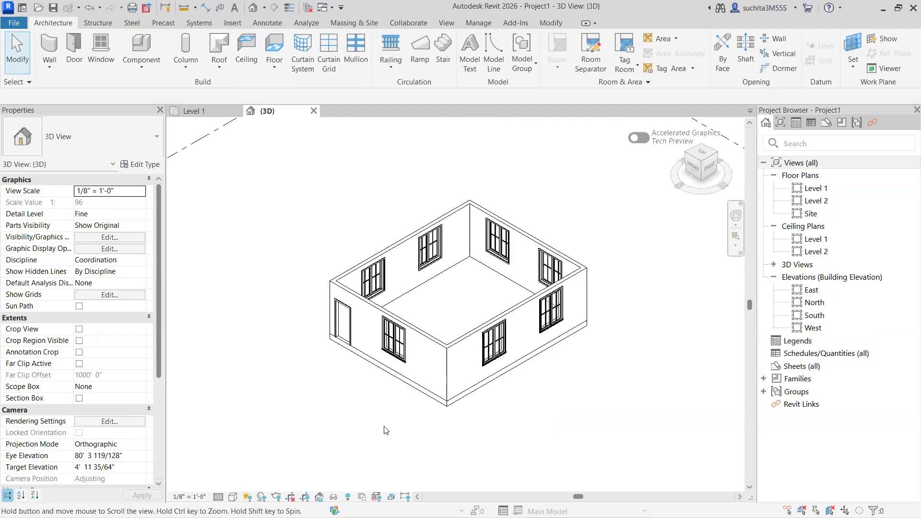
# - Turn on Cast Shadows and Show Ambient Shadows in the 3D view's graphic display options
pyautogui.click(236, 499)
pyautogui.click(262, 407)
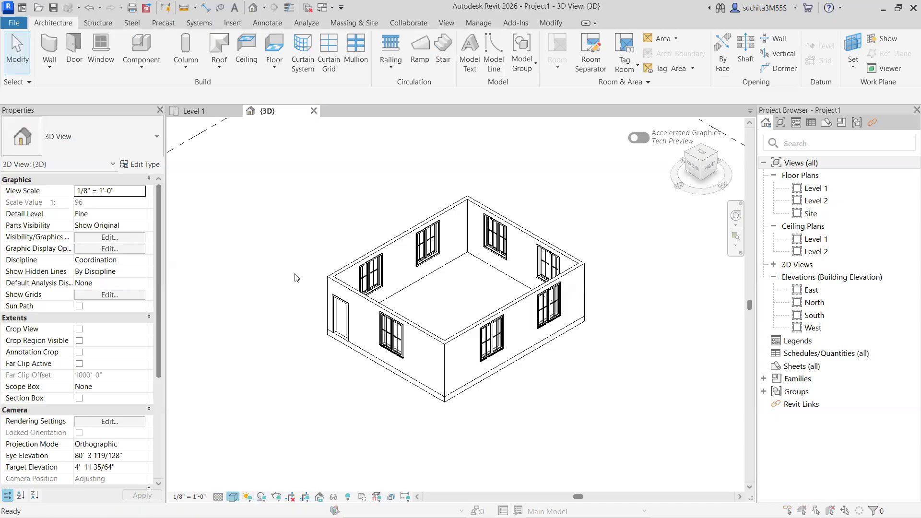
pyautogui.click(325, 166)
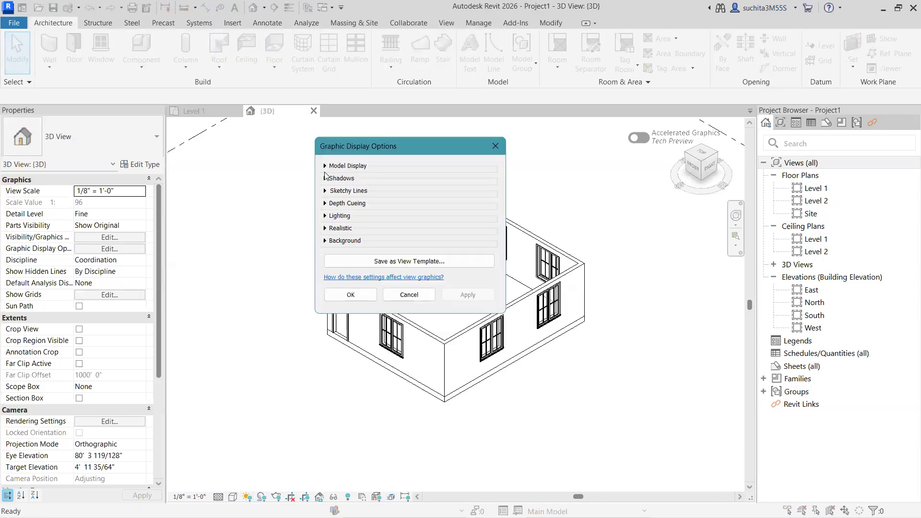
pyautogui.click(326, 178)
pyautogui.click(381, 201)
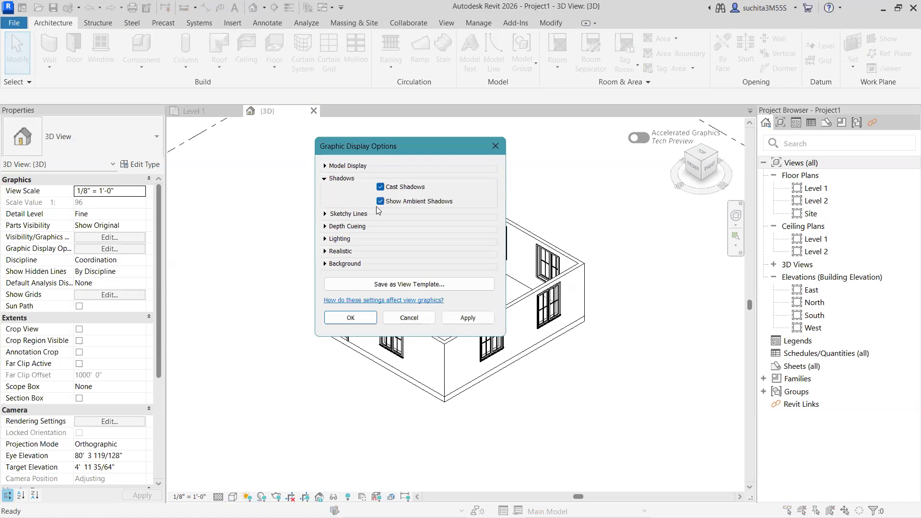
pyautogui.click(354, 319)
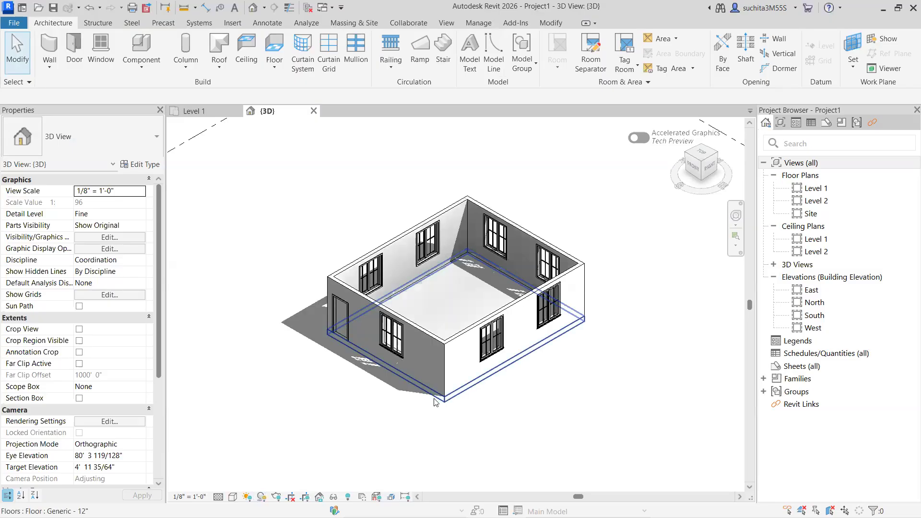
# - Examine the room with its shadows in the 3D view, from the front and from a raised angle
pyautogui.scroll(3, 384, 406)
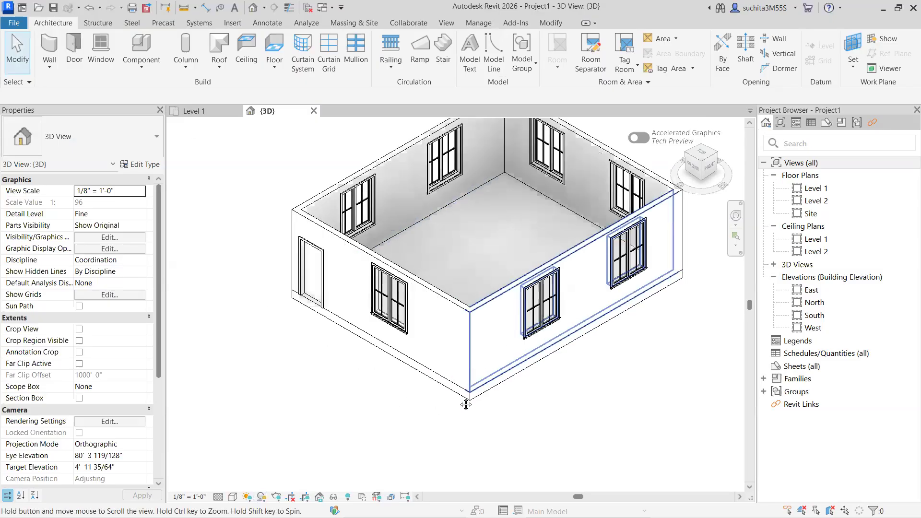
pyautogui.moveTo(465, 404); pyautogui.dragTo(428, 426, button='middle')
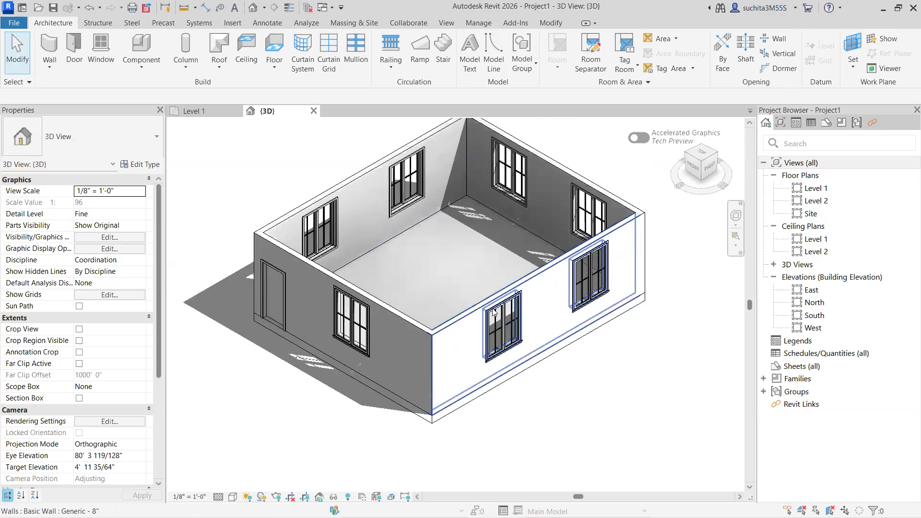
pyautogui.scroll(-2, 506, 325)
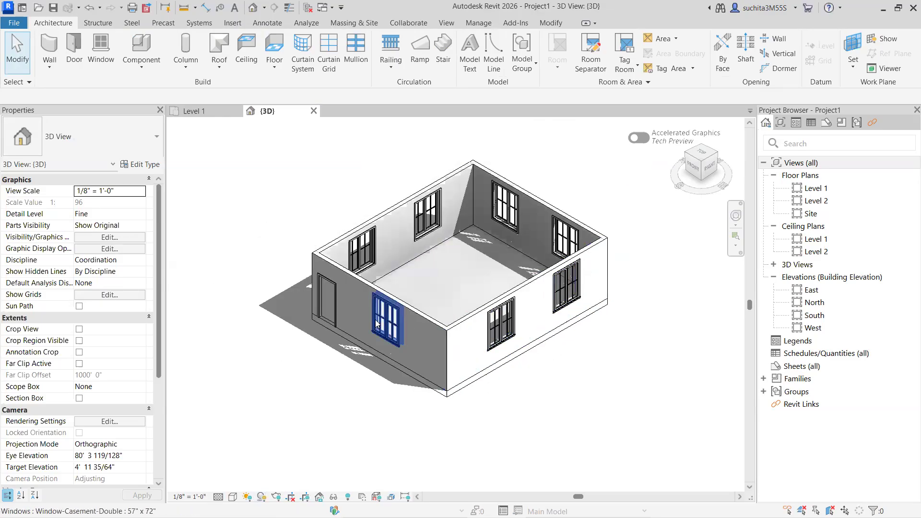
pyautogui.click(692, 168)
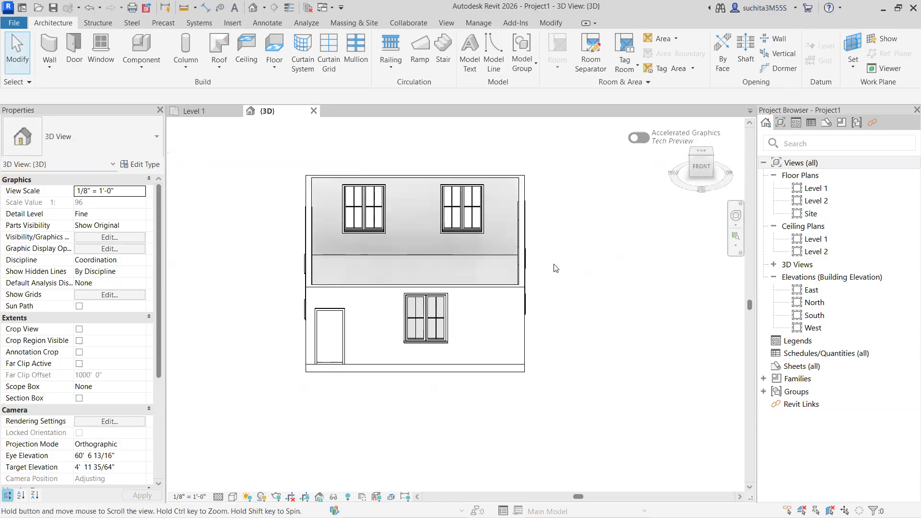
pyautogui.scroll(3, 431, 332)
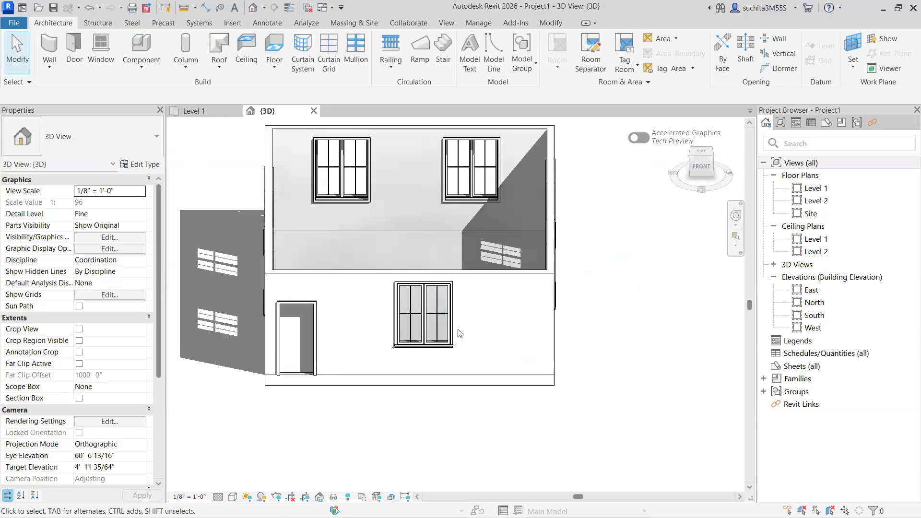
pyautogui.scroll(-2, 450, 325)
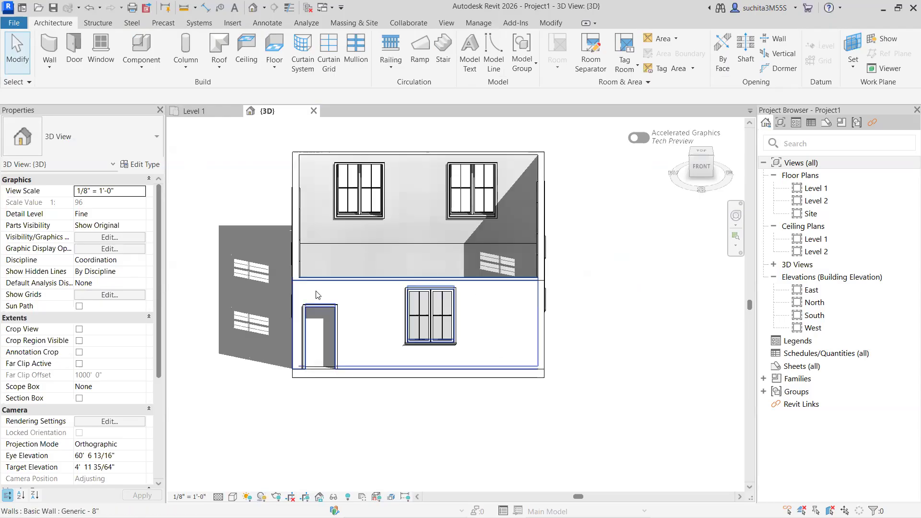
pyautogui.scroll(2, 434, 323)
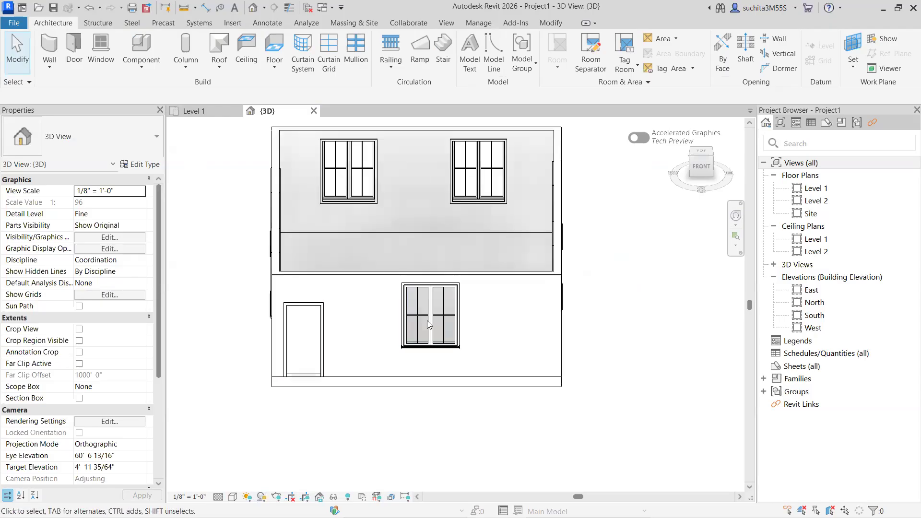
pyautogui.scroll(-2, 429, 323)
pyautogui.scroll(-2, 432, 310)
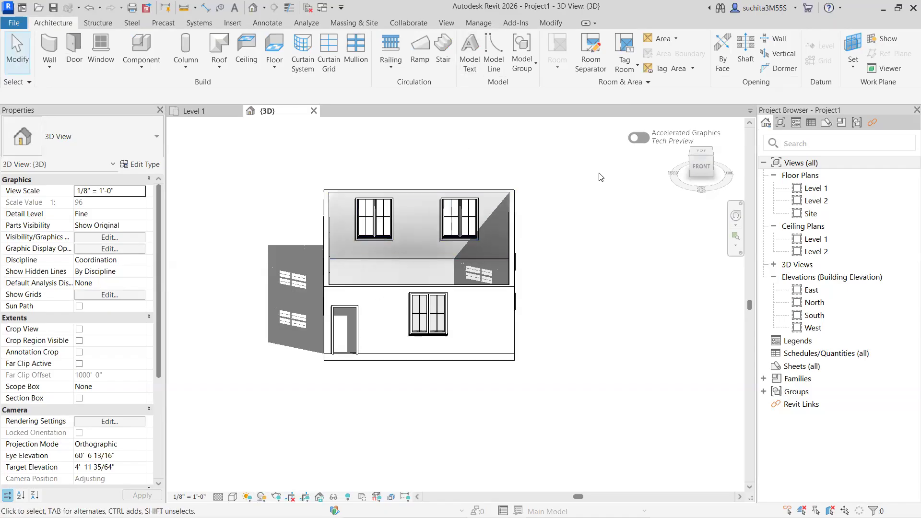
pyautogui.moveTo(701, 167); pyautogui.dragTo(672, 187)
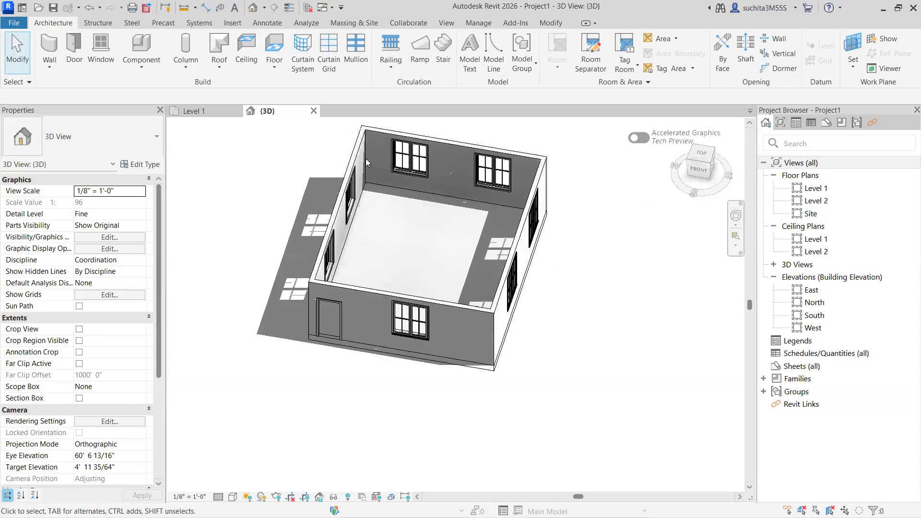
# - Switch to the Level 1 floor plan with the whole room in view
pyautogui.click(217, 110)
pyautogui.scroll(-2, 374, 279)
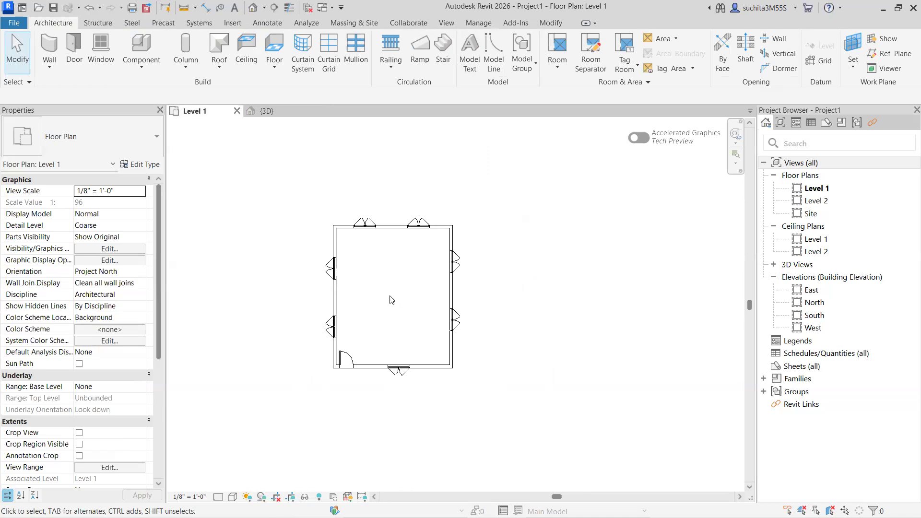
pyautogui.scroll(1, 398, 297)
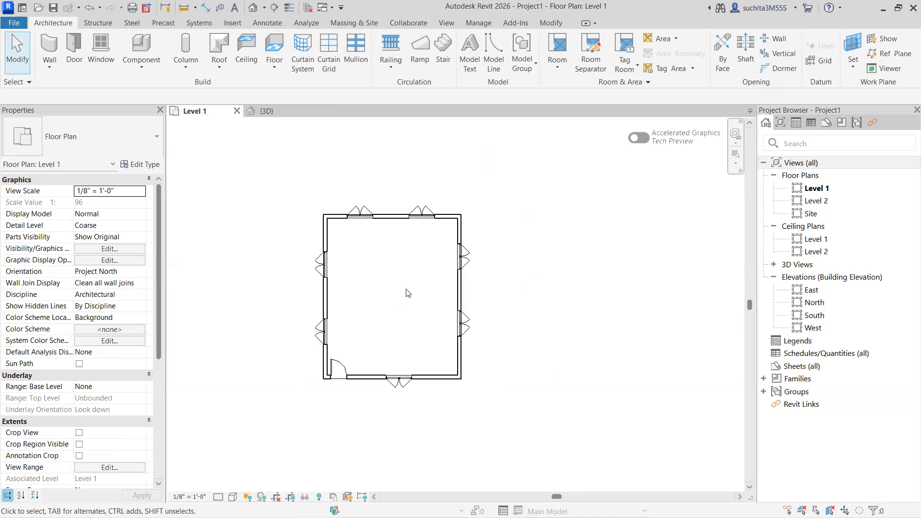
pyautogui.scroll(-1, 394, 291)
pyautogui.scroll(-2, 389, 255)
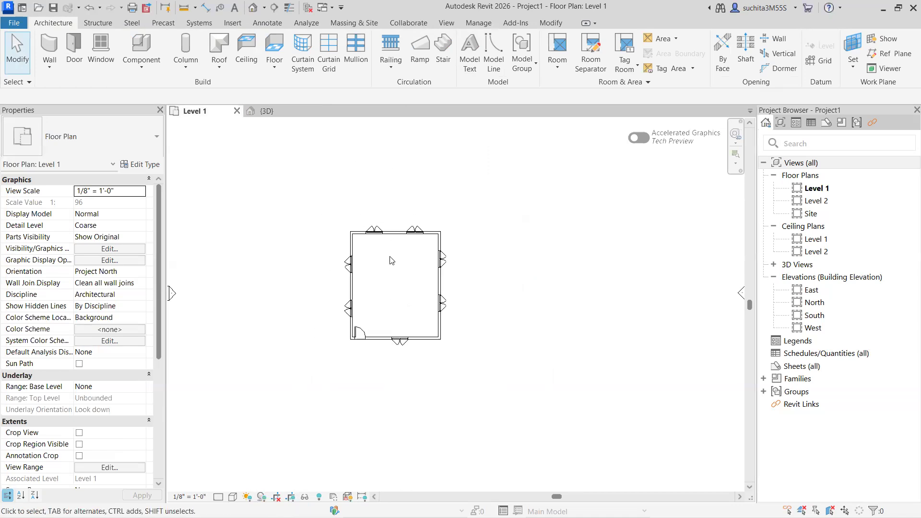
pyautogui.scroll(1, 391, 260)
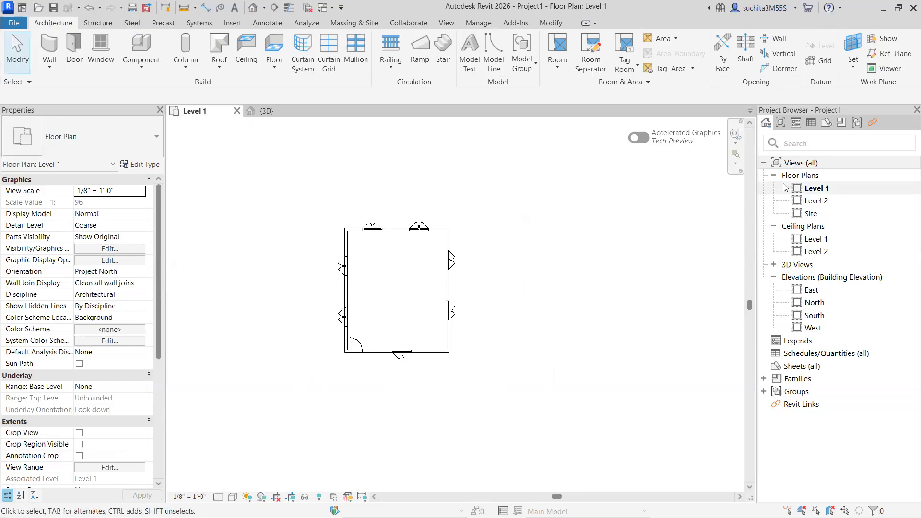
pyautogui.scroll(1, 427, 261)
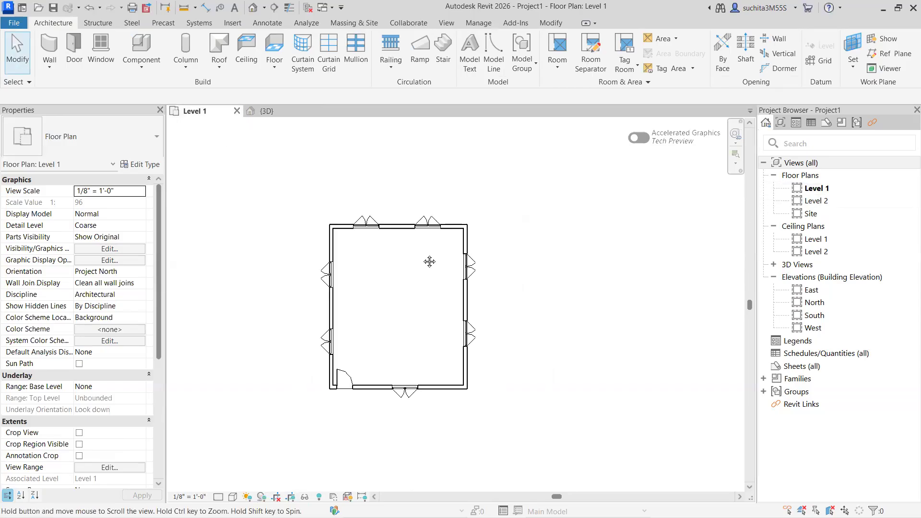
# - Create model text reading "living room" and place it near the middle of the room on Level 1
pyautogui.click(470, 64)
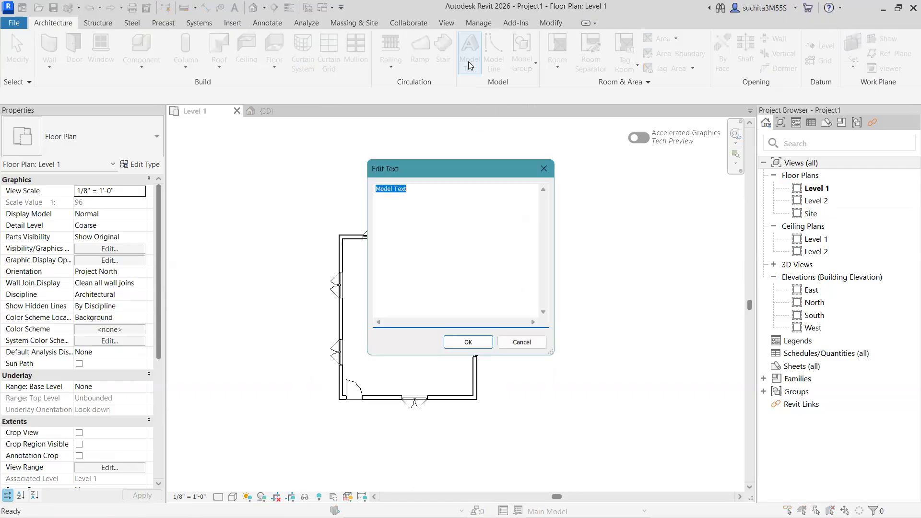
pyautogui.moveTo(446, 162); pyautogui.dragTo(442, 153)
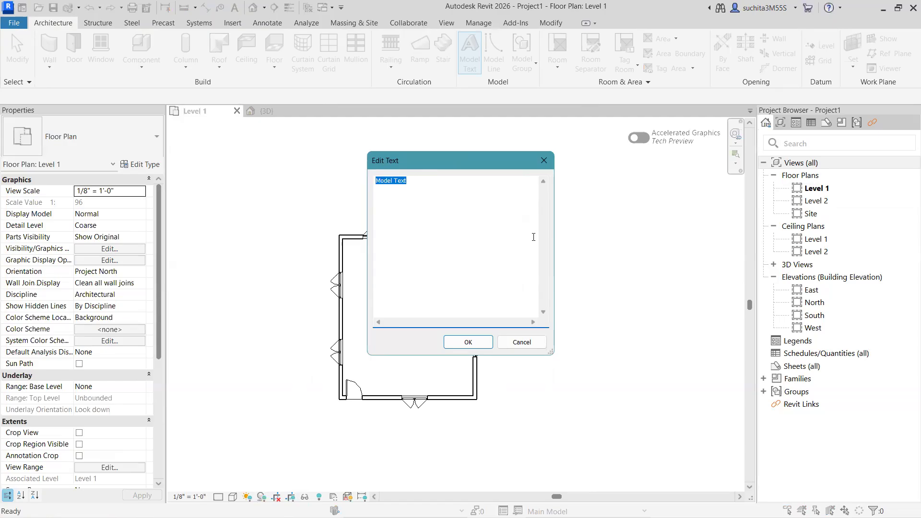
pyautogui.write('h')
pyautogui.press('BackSpace')
pyautogui.press('BackSpace')
pyautogui.press('BackSpace')
pyautogui.write('livi')
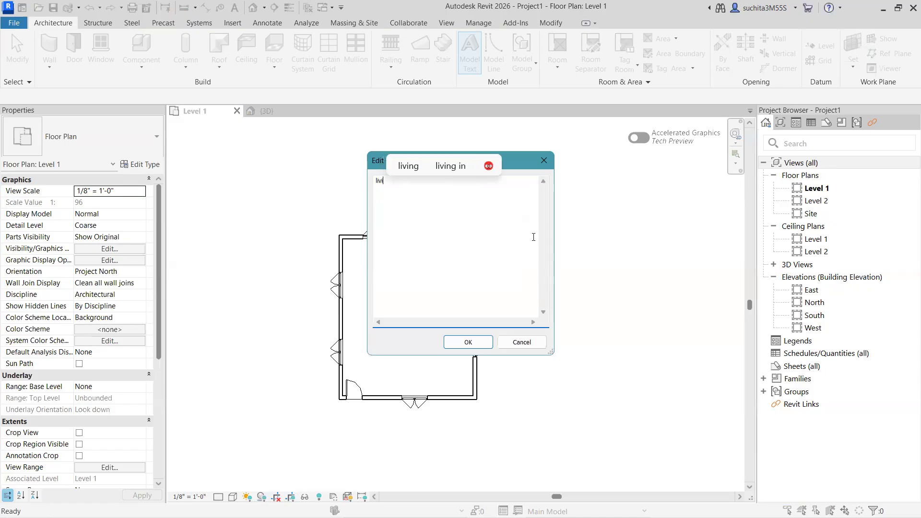
pyautogui.click(412, 166)
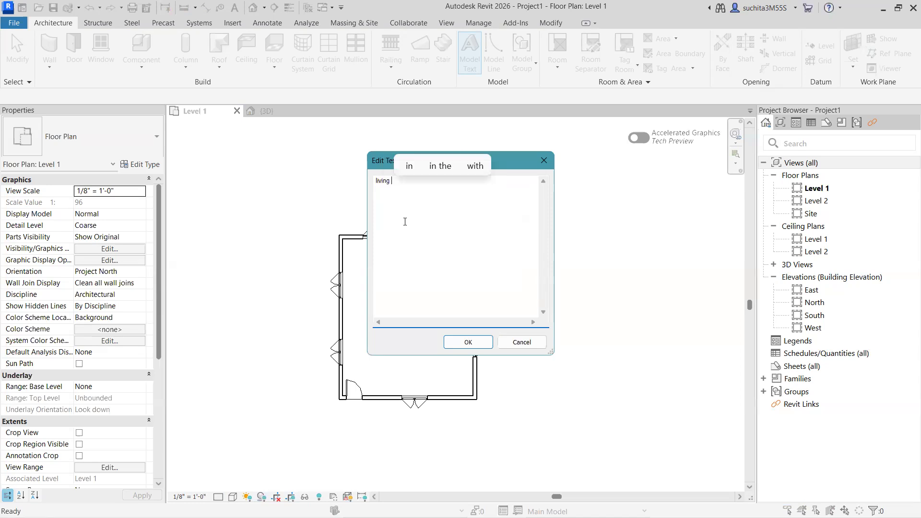
pyautogui.write('room')
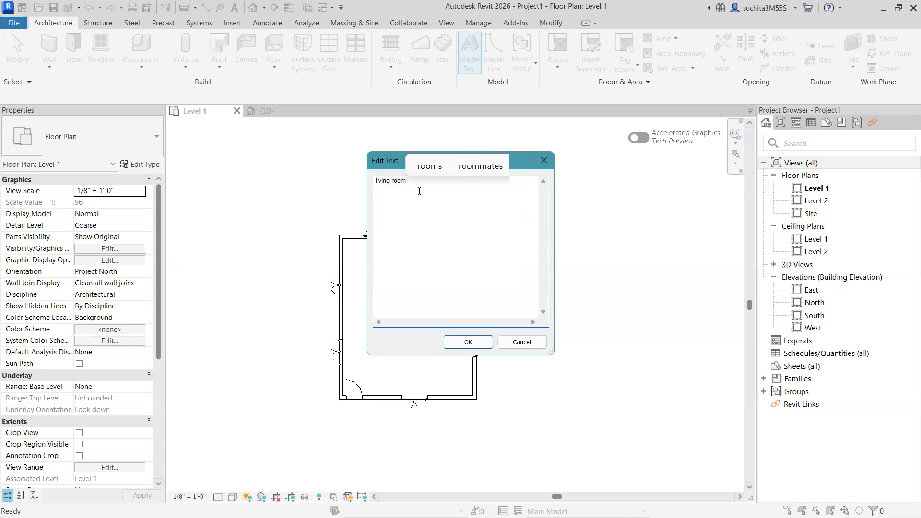
pyautogui.click(480, 340)
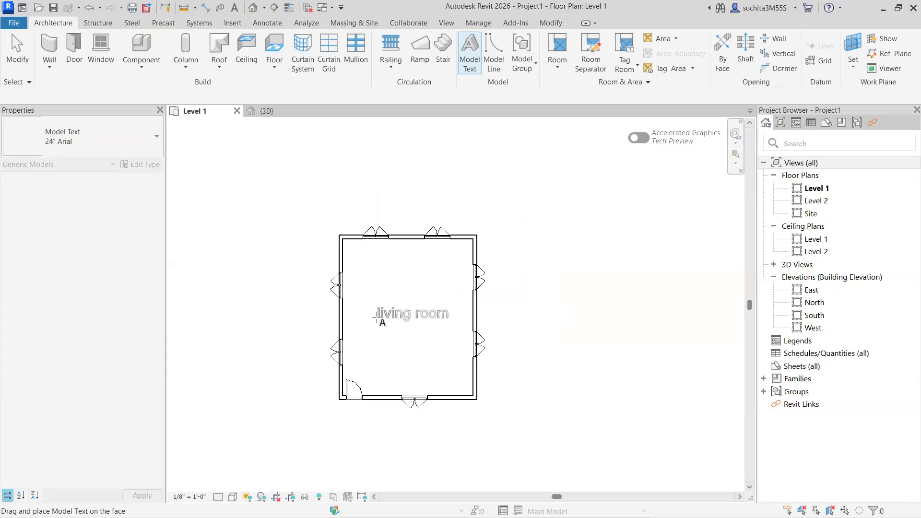
pyautogui.click(374, 318)
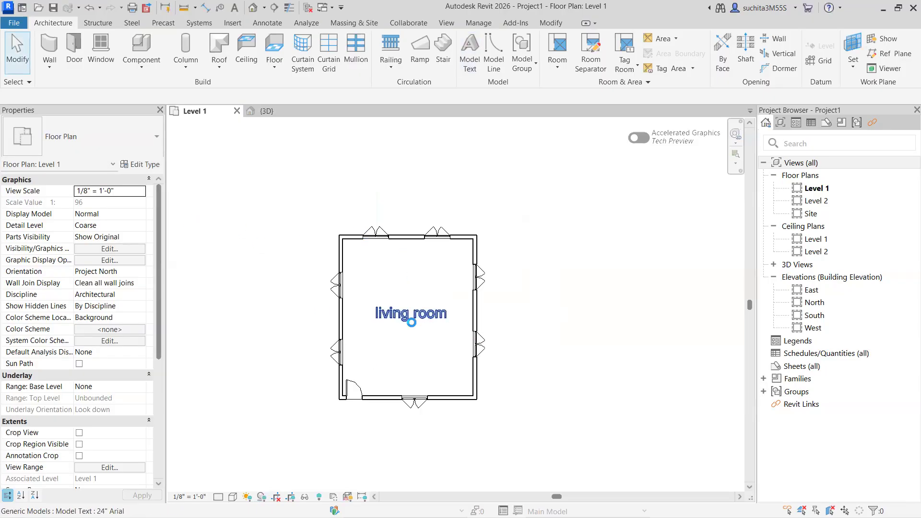
# - Select the living room model text in the plan and inspect it in the 3D view from several angles
pyautogui.scroll(3, 396, 304)
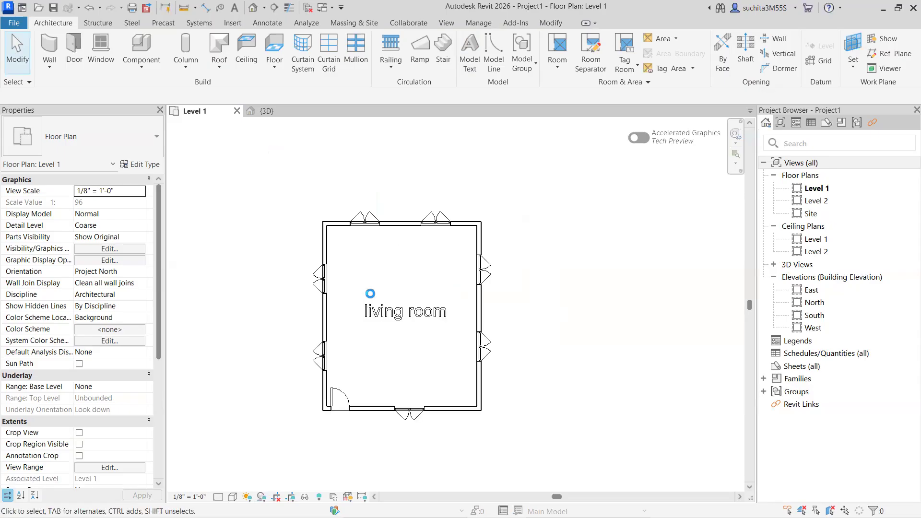
pyautogui.scroll(-3, 424, 312)
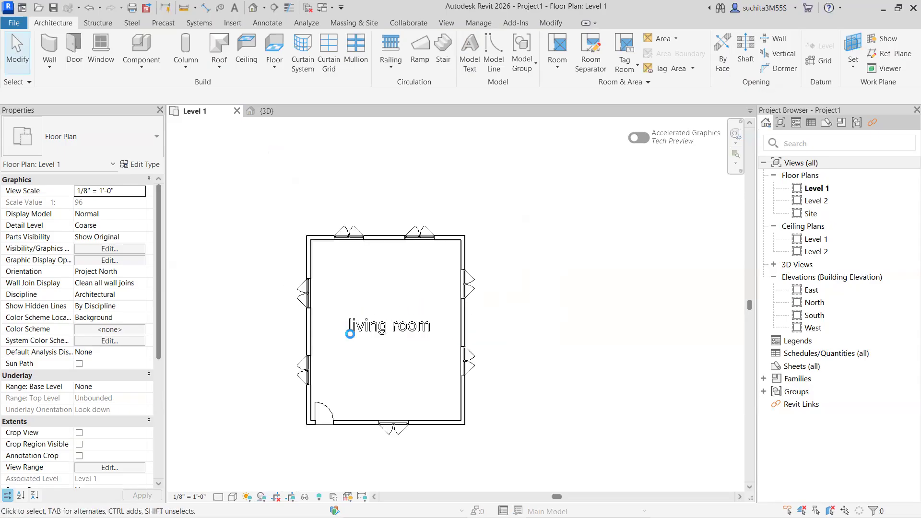
pyautogui.click(374, 329)
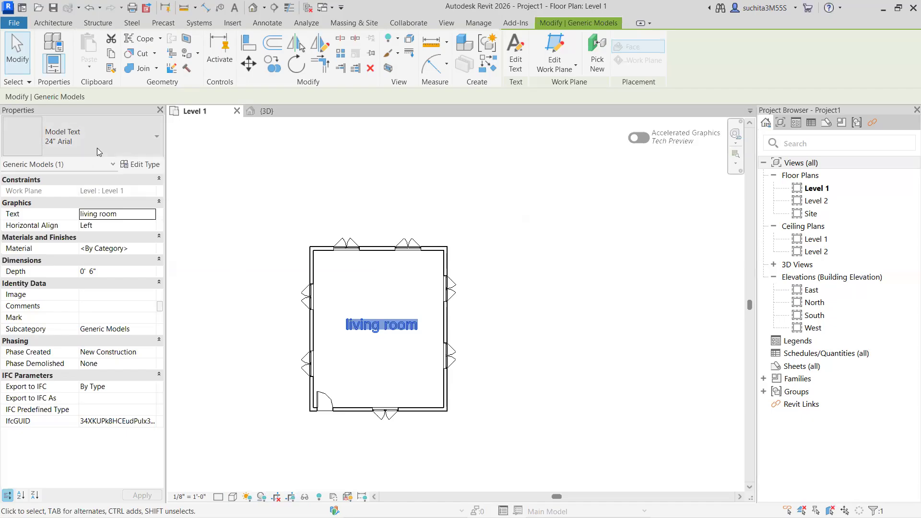
pyautogui.click(265, 111)
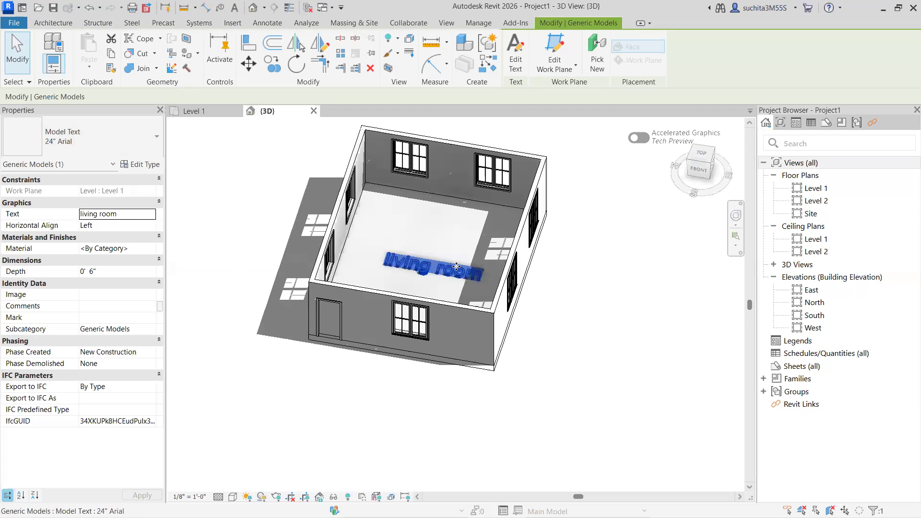
pyautogui.scroll(2, 460, 301)
pyautogui.click(668, 331)
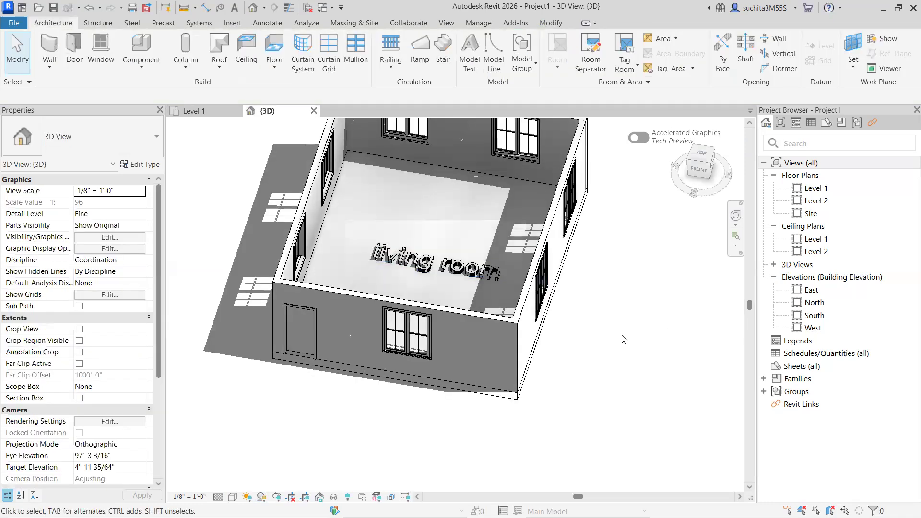
pyautogui.scroll(-3, 622, 335)
pyautogui.scroll(5, 526, 252)
pyautogui.scroll(-2, 470, 254)
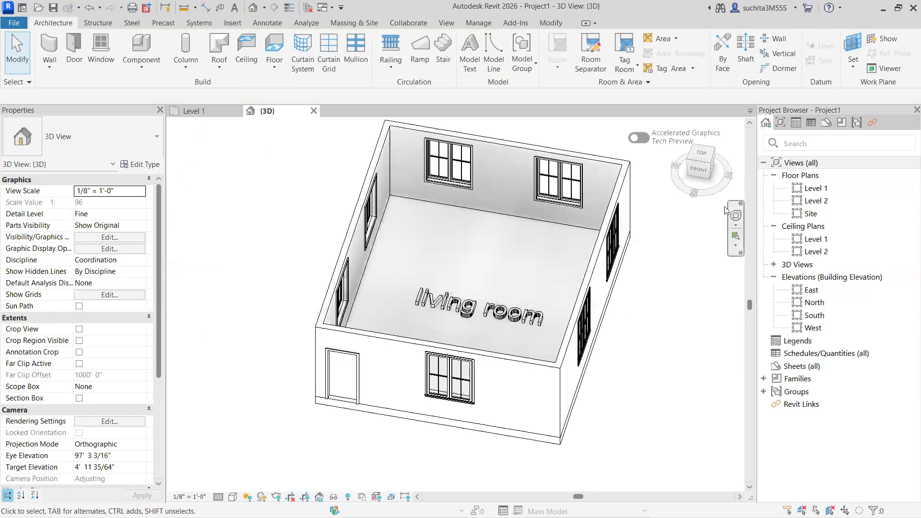
pyautogui.moveTo(698, 167); pyautogui.dragTo(719, 365)
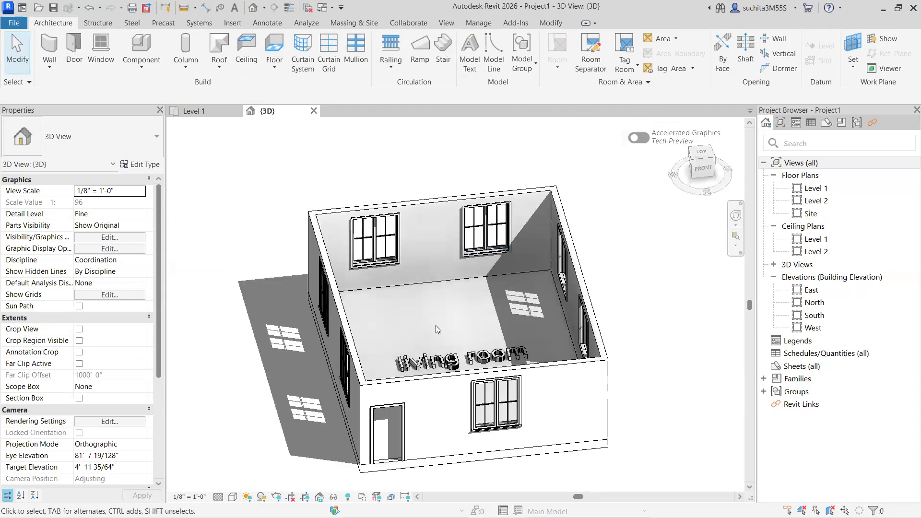
pyautogui.scroll(2, 431, 354)
pyautogui.scroll(3, 485, 384)
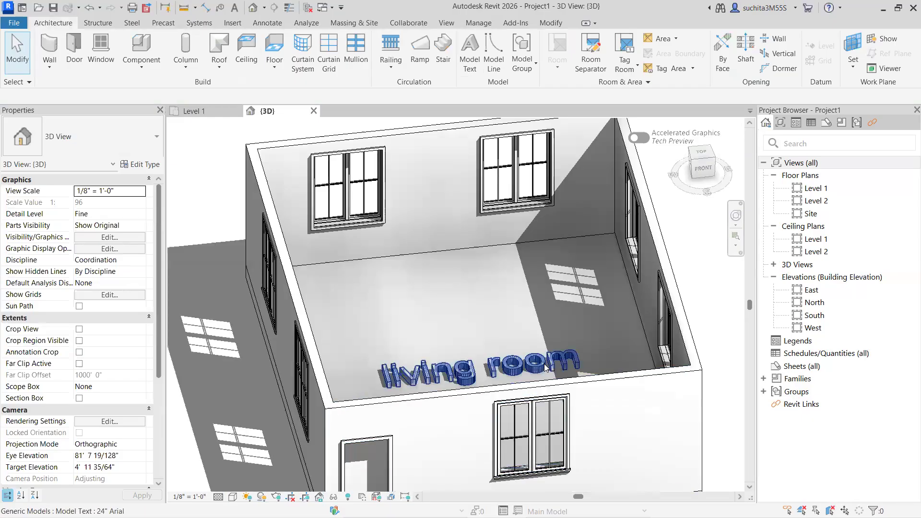
pyautogui.scroll(-5, 510, 372)
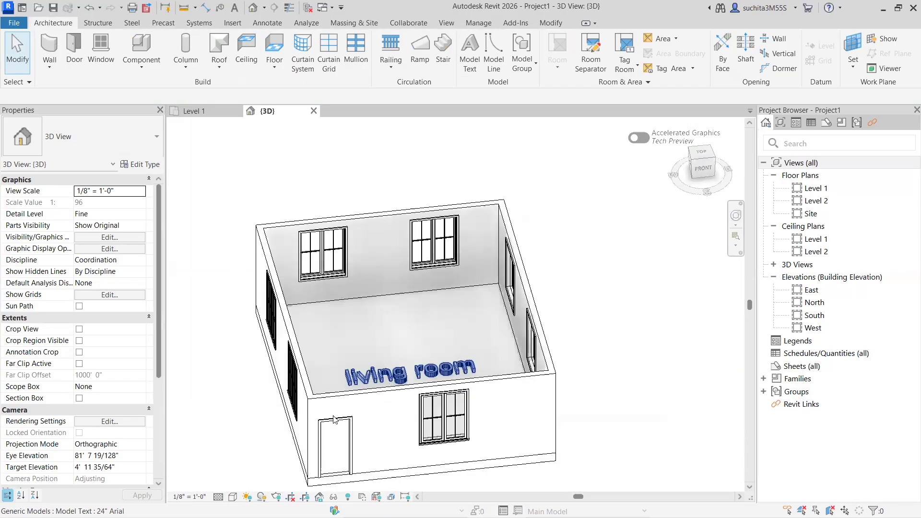
# - Set the 3D view's visual style to Realistic and examine the living room model text up close
pyautogui.click(233, 497)
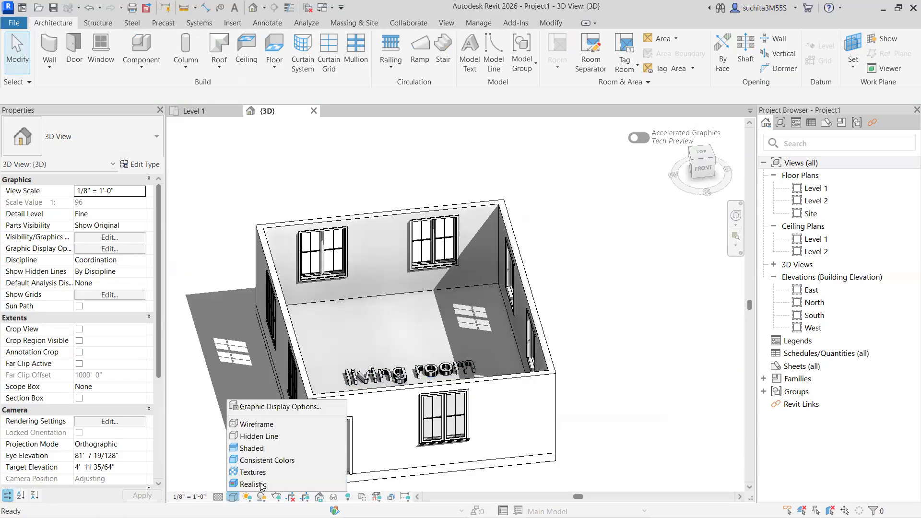
pyautogui.click(260, 484)
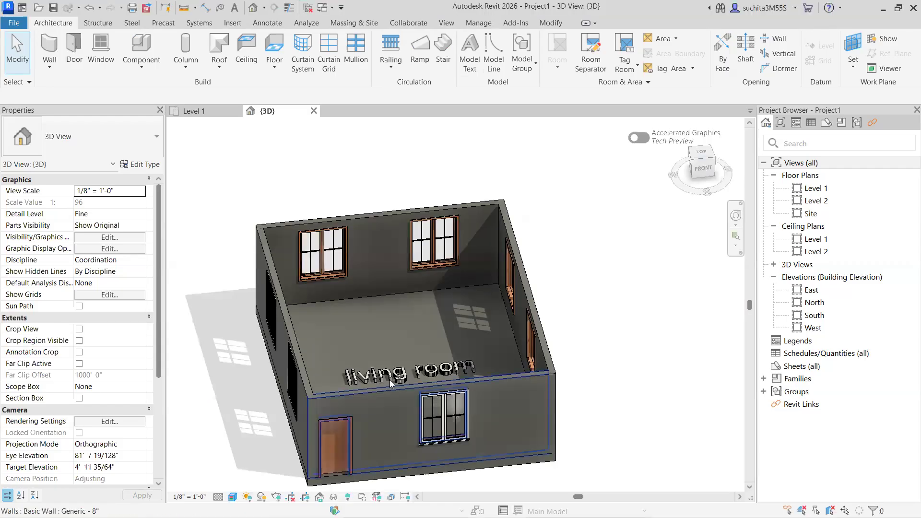
pyautogui.scroll(3, 387, 378)
pyautogui.scroll(2, 351, 373)
pyautogui.scroll(3, 312, 279)
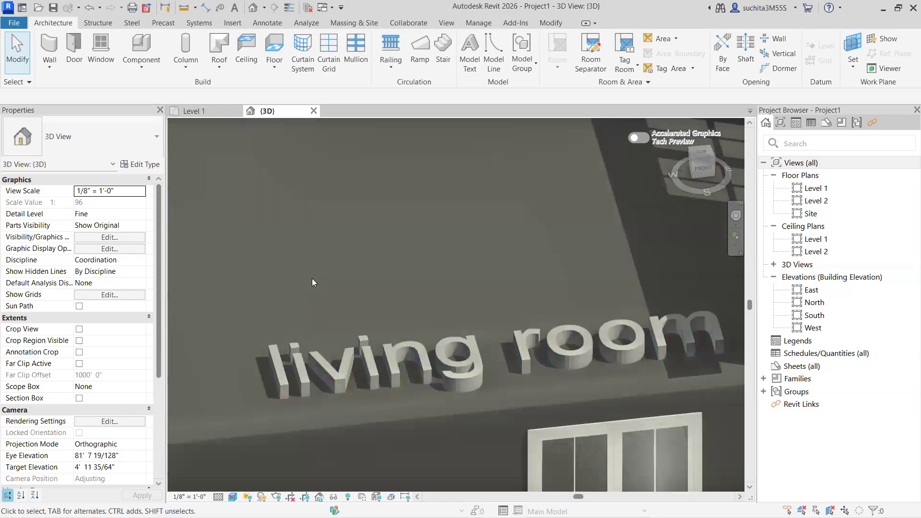
pyautogui.scroll(-2, 544, 331)
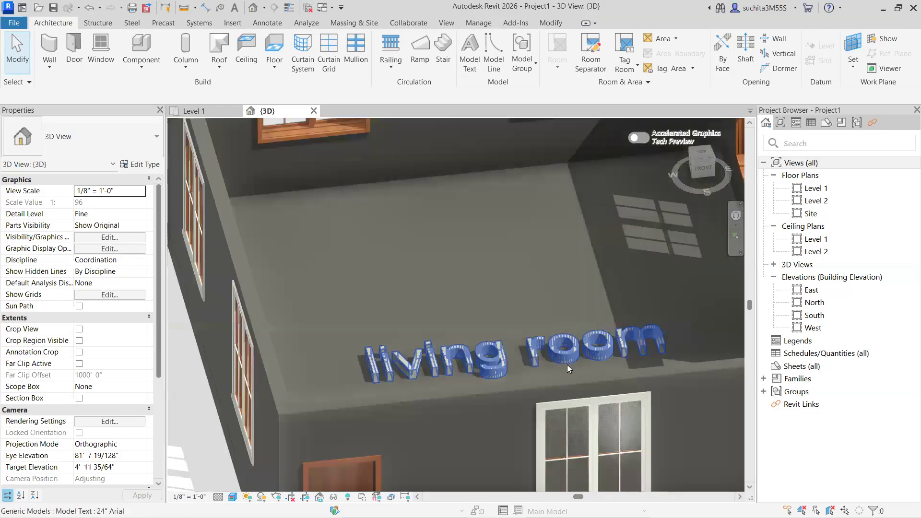
pyautogui.scroll(1, 691, 340)
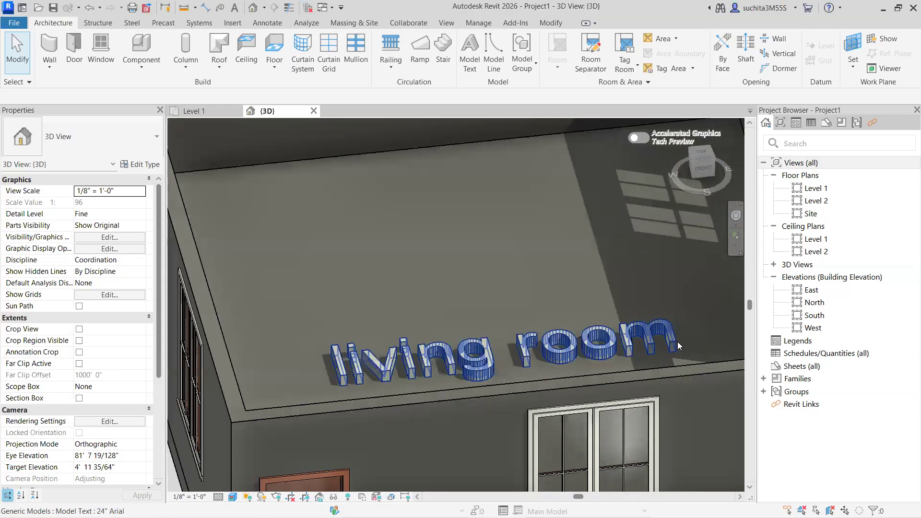
pyautogui.scroll(-4, 339, 354)
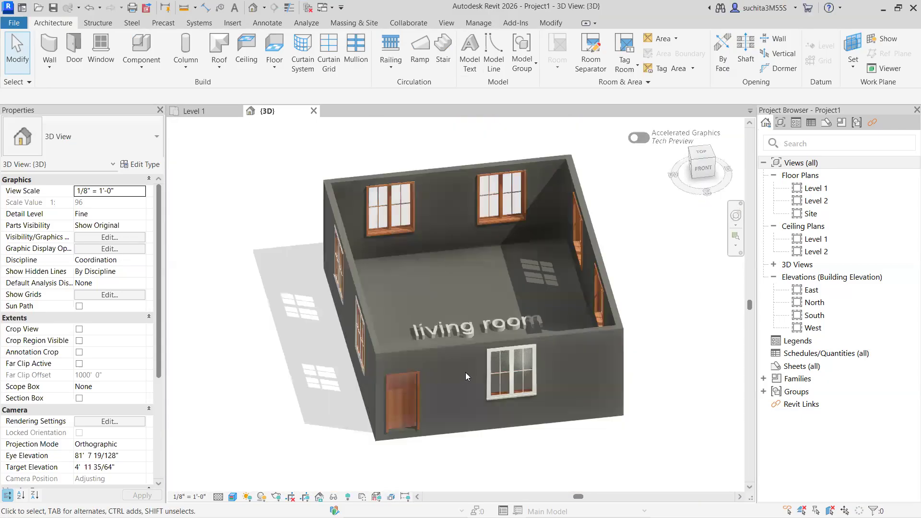
# - Examine the door, front window and living room text from a lower angle in the 3D view
pyautogui.moveTo(465, 373)
pyautogui.keyDown('shift'); pyautogui.mouseDown(button='middle')
pyautogui.moveTo(600, 133)
pyautogui.moveTo(528, 156)
pyautogui.moveTo(633, 163)
pyautogui.moveTo(725, 188)
pyautogui.moveTo(546, 284)
pyautogui.mouseUp(button='middle'); pyautogui.keyUp('shift')
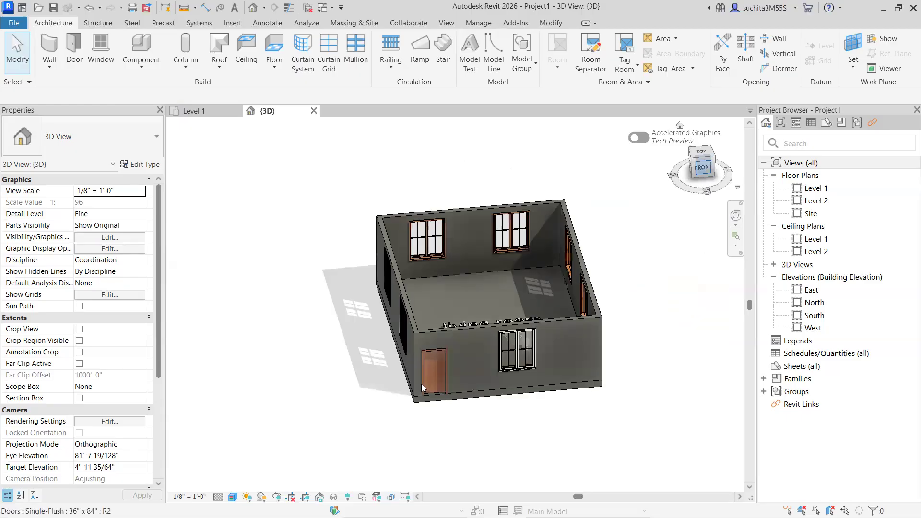
pyautogui.scroll(4, 463, 356)
pyautogui.scroll(3, 463, 357)
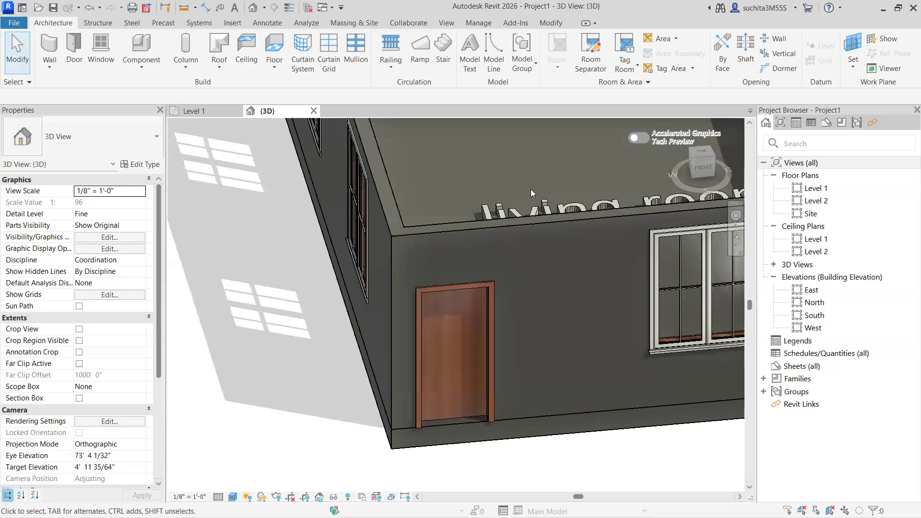
pyautogui.scroll(1, 366, 197)
pyautogui.scroll(-2, 367, 197)
pyautogui.scroll(1, 565, 190)
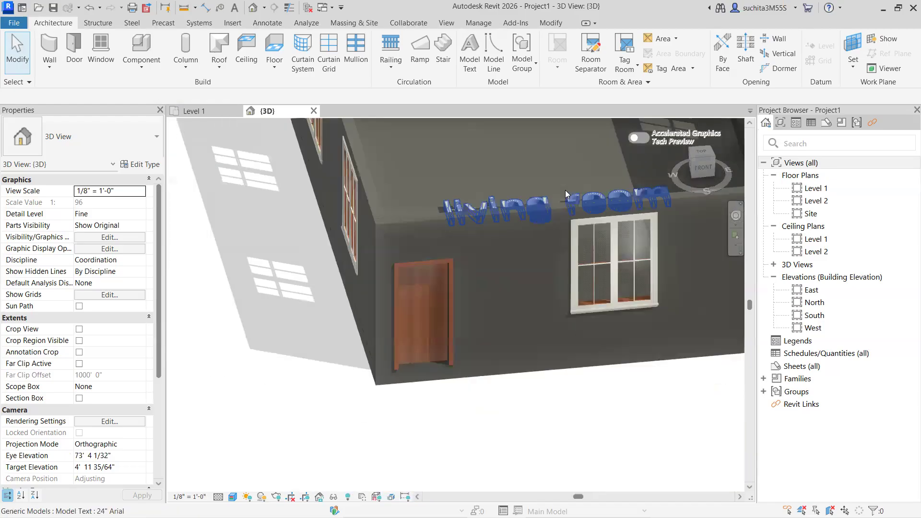
pyautogui.scroll(1, 533, 195)
pyautogui.scroll(-4, 389, 204)
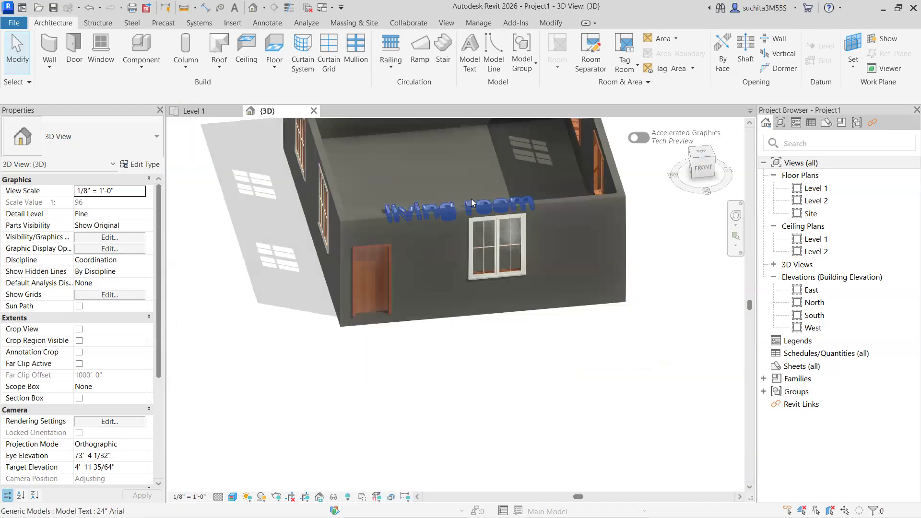
# - Orient the 3D view to the front and check the living room text's position in the Level 1 plan
pyautogui.click(692, 168)
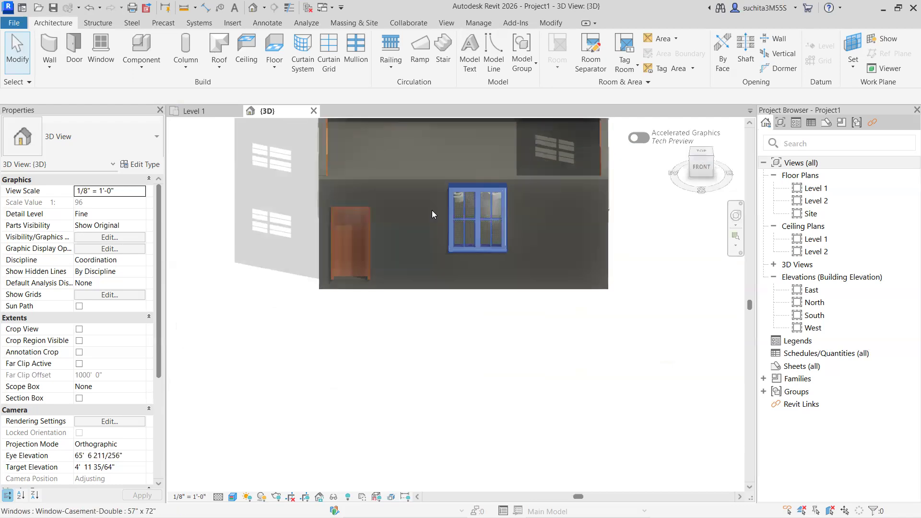
pyautogui.click(193, 110)
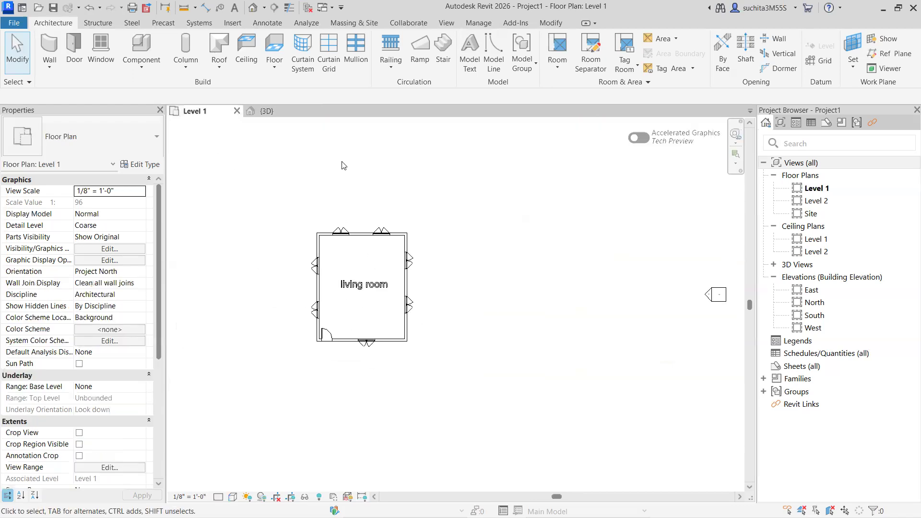
pyautogui.click(271, 110)
pyautogui.scroll(1, 425, 259)
pyautogui.moveTo(425, 260); pyautogui.dragTo(360, 312, button='middle')
pyautogui.scroll(-2, 361, 312)
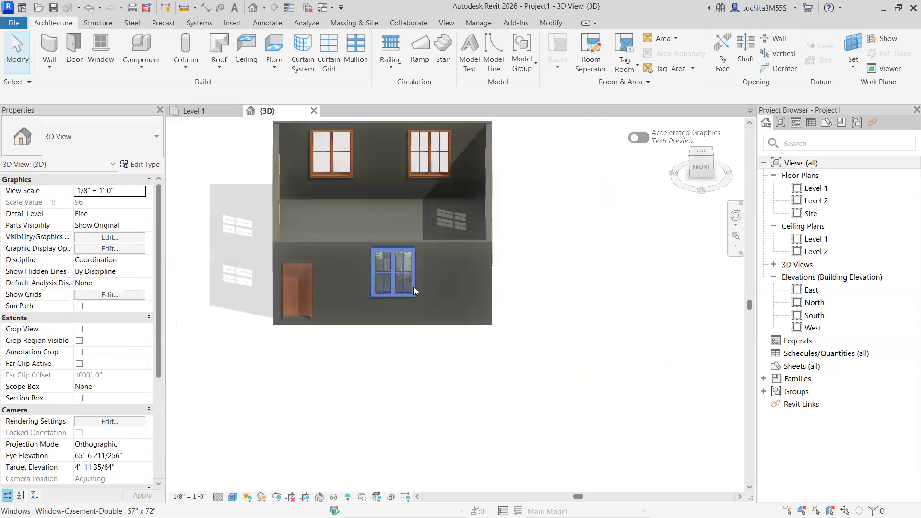
# - Set the 3D view's visual style to Hidden Line
pyautogui.click(233, 498)
pyautogui.click(265, 434)
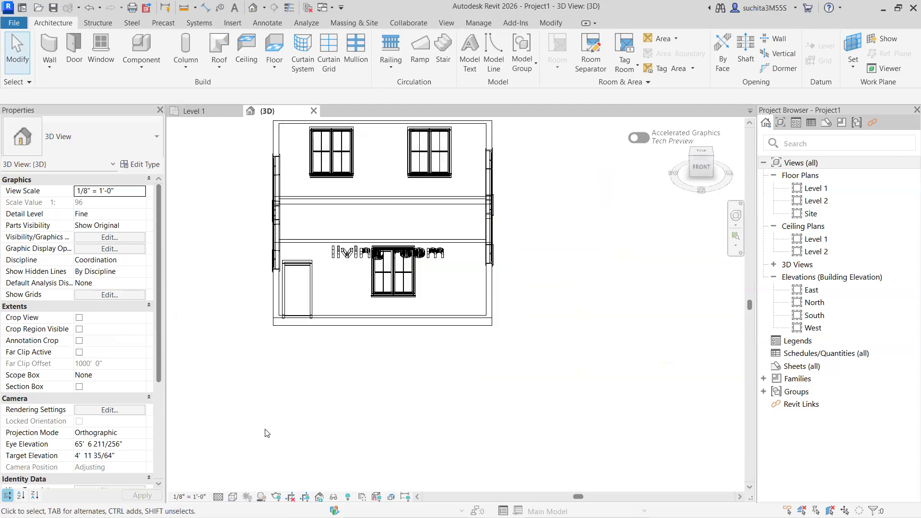
pyautogui.click(233, 498)
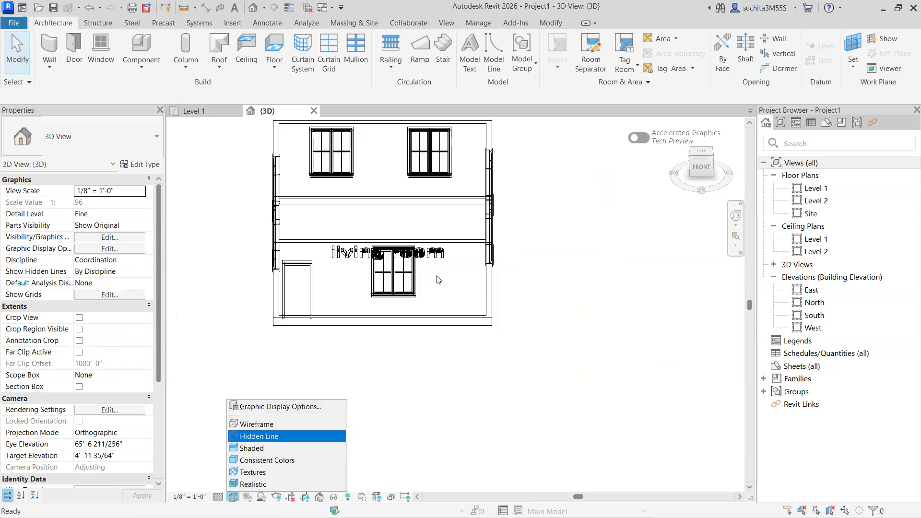
pyautogui.click(251, 448)
# - Delete the double casement window from the front wall
pyautogui.scroll(2, 406, 286)
pyautogui.click(406, 287)
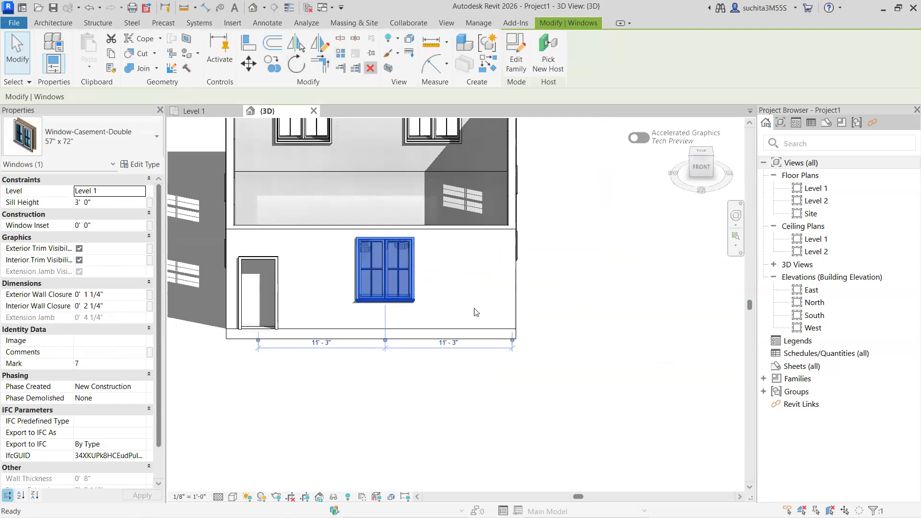
pyautogui.press('Delete')
pyautogui.scroll(2, 568, 315)
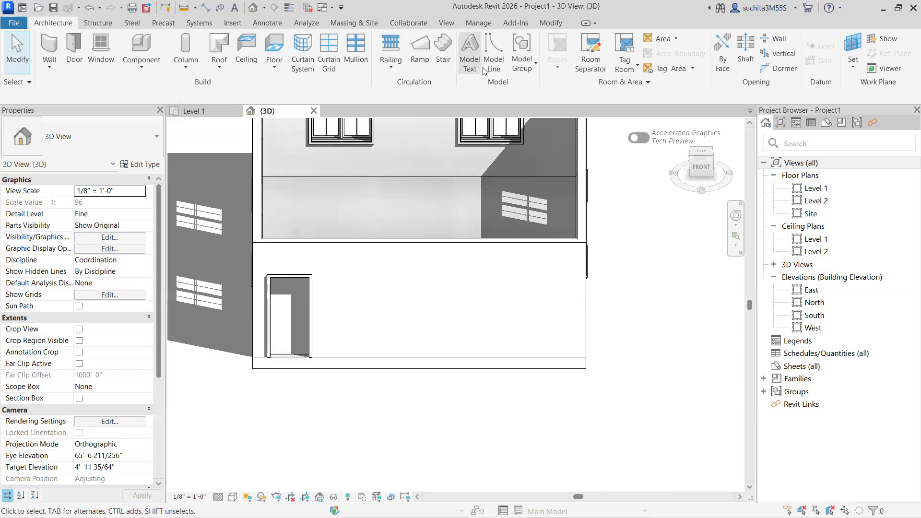
# - Create model text with the villa's name and place it beside the door in the front-facing 3D view
pyautogui.click(470, 50)
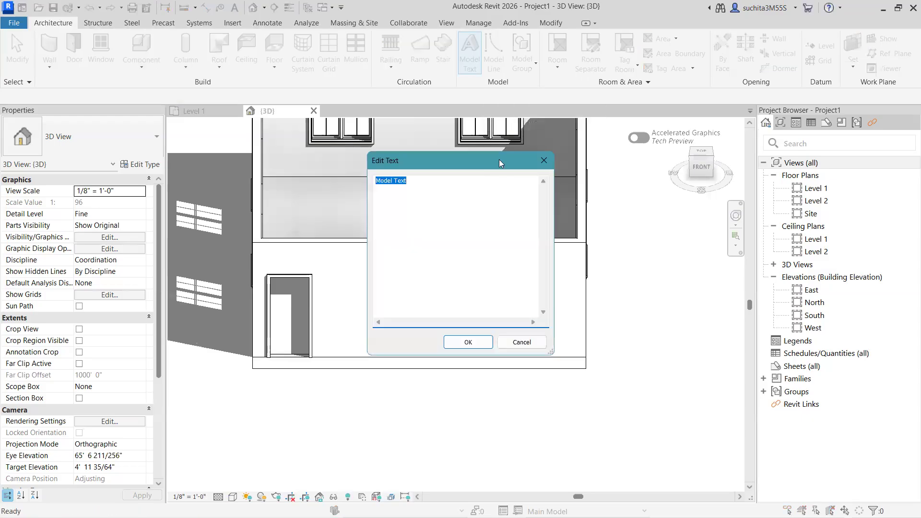
pyautogui.moveTo(499, 160); pyautogui.dragTo(551, 157)
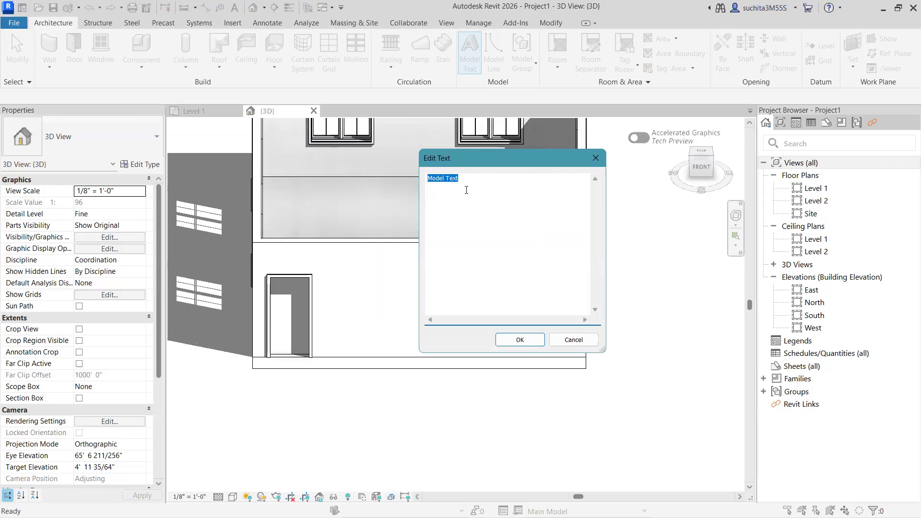
pyautogui.press('BackSpace')
pyautogui.write('saj')
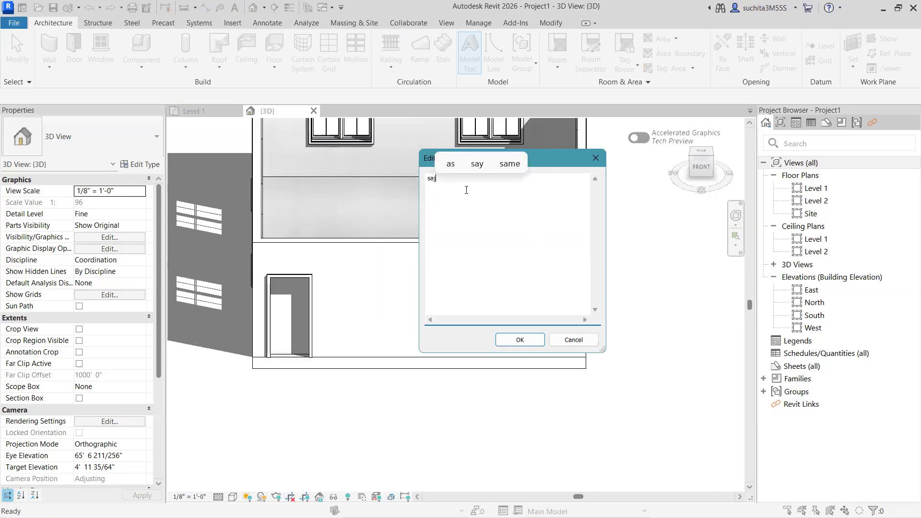
pyautogui.write('ay')
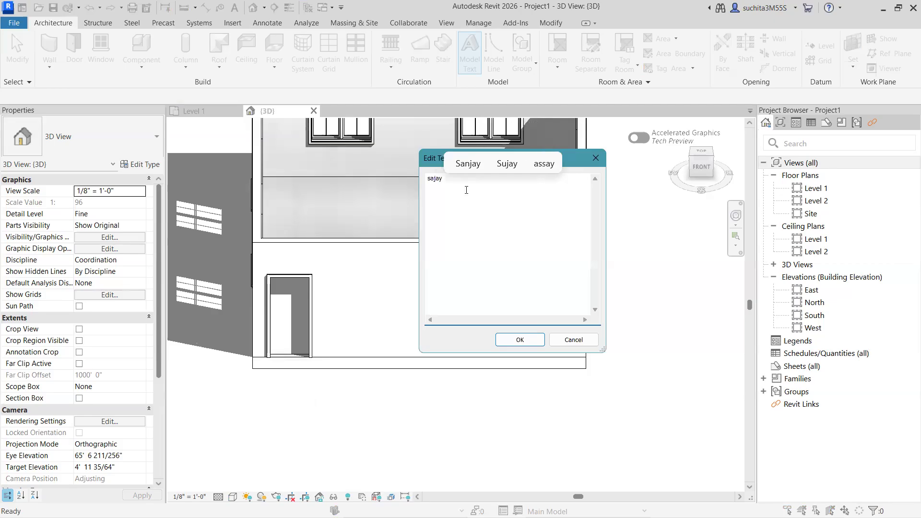
pyautogui.click(468, 164)
pyautogui.write('villa')
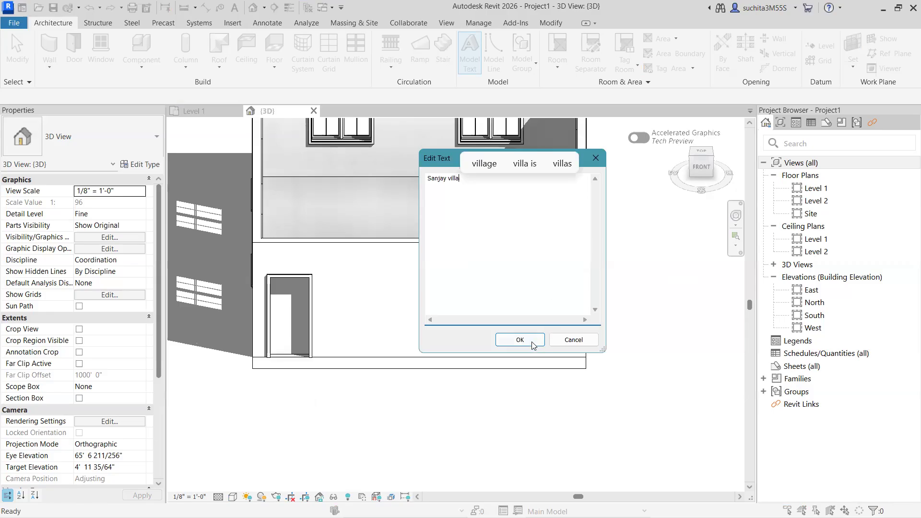
pyautogui.click(532, 345)
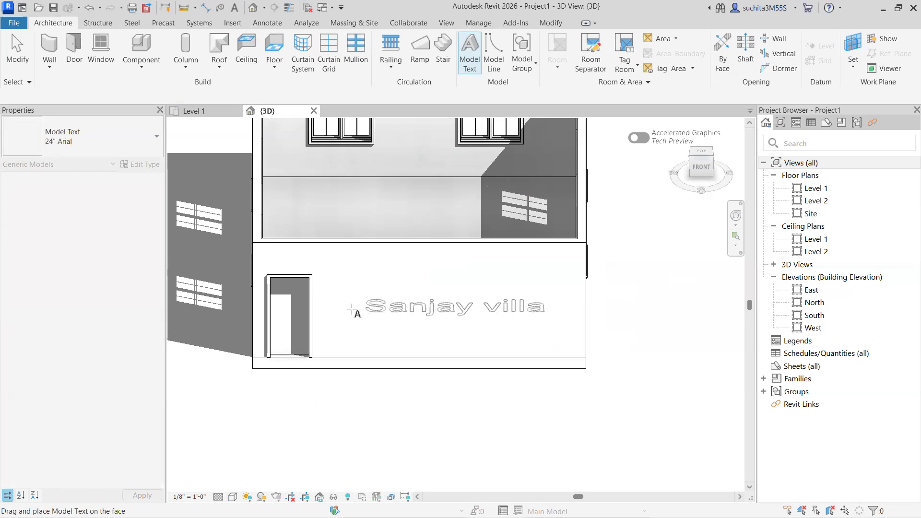
pyautogui.press('Escape')
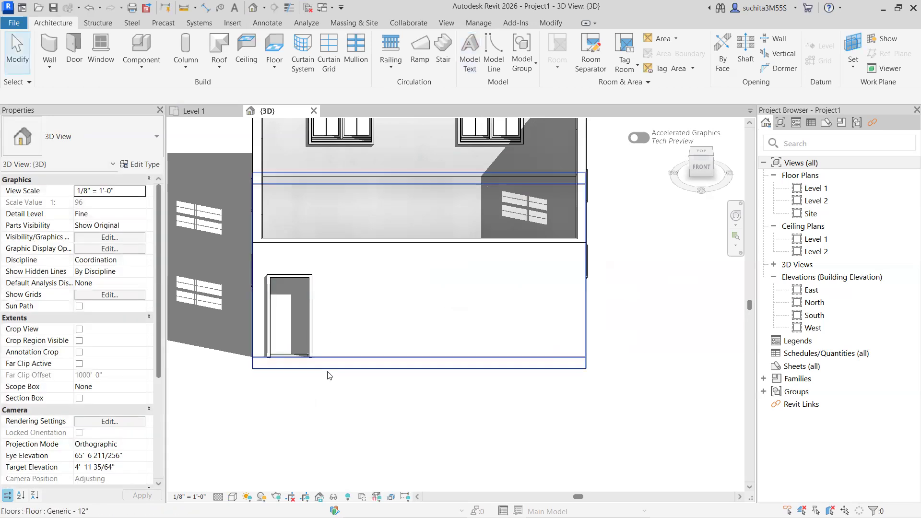
# - Inspect both model texts from above in 3D and switch to the Level 1 floor plan
pyautogui.moveTo(711, 169)
pyautogui.mouseDown()
pyautogui.moveTo(709, 226)
pyautogui.moveTo(202, 228)
pyautogui.moveTo(170, 217)
pyautogui.moveTo(173, 206)
pyautogui.mouseUp()
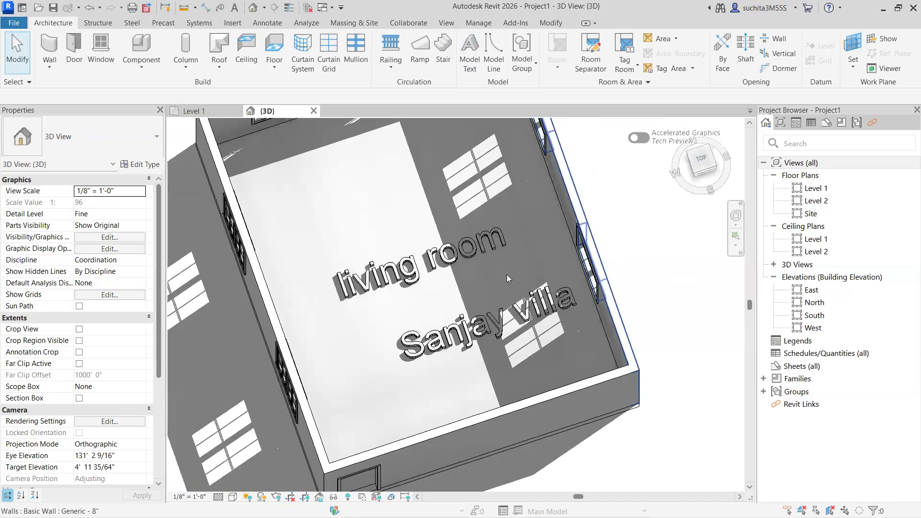
pyautogui.scroll(-1, 507, 275)
pyautogui.scroll(-1, 502, 268)
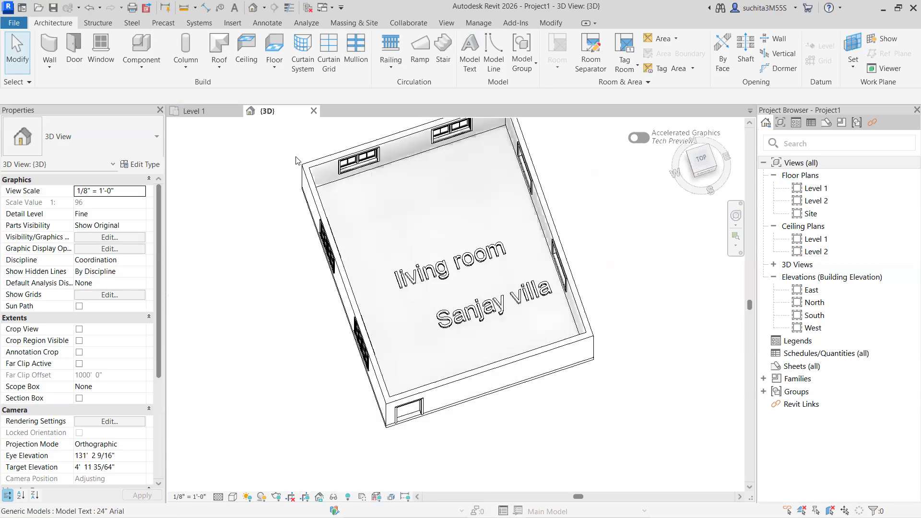
pyautogui.click(197, 113)
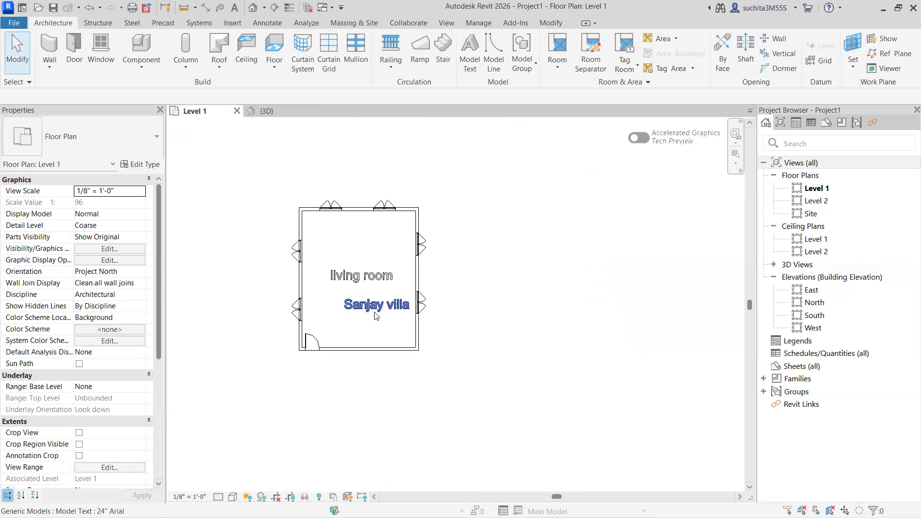
pyautogui.scroll(3, 379, 324)
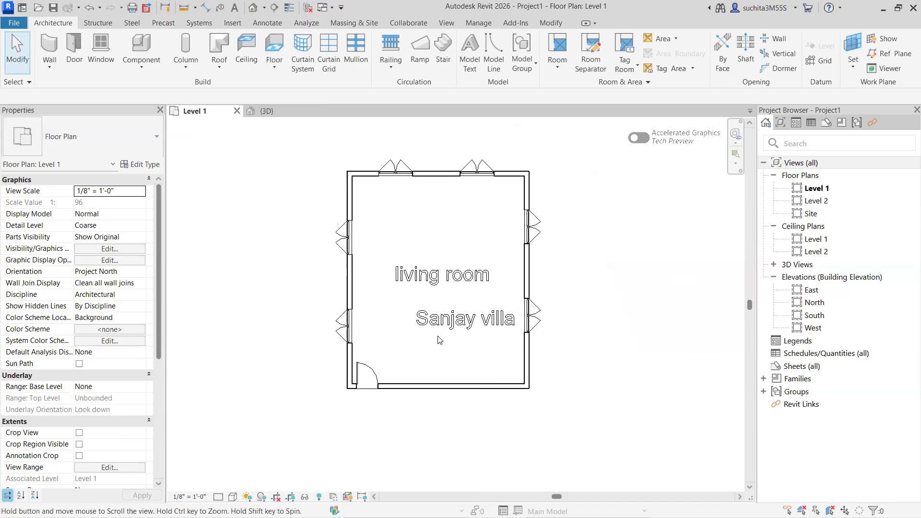
pyautogui.scroll(-2, 438, 340)
# - Nudge the villa name model text slightly left and down in the Level 1 plan
pyautogui.click(435, 331)
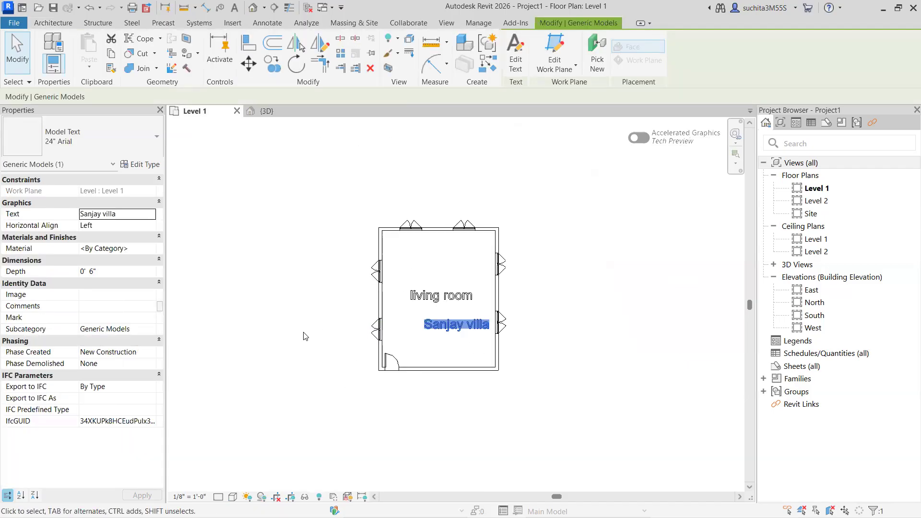
pyautogui.press('Down')
pyautogui.press('Left')
pyautogui.press('Left')
pyautogui.press('Left')
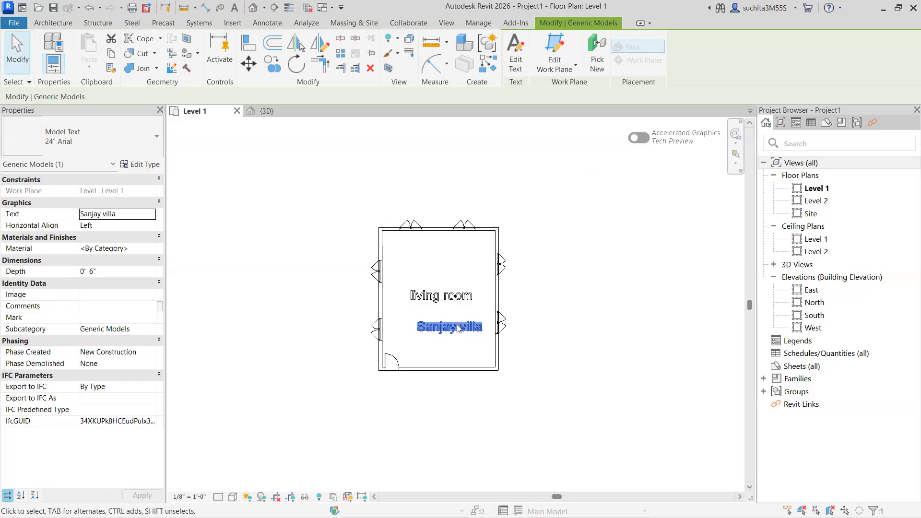
pyautogui.scroll(2, 454, 331)
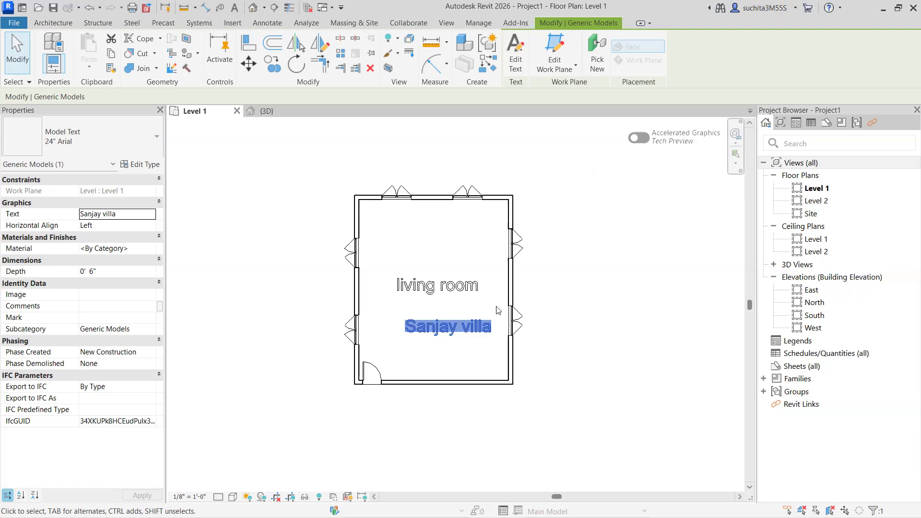
pyautogui.scroll(-2, 482, 358)
pyautogui.scroll(1, 492, 359)
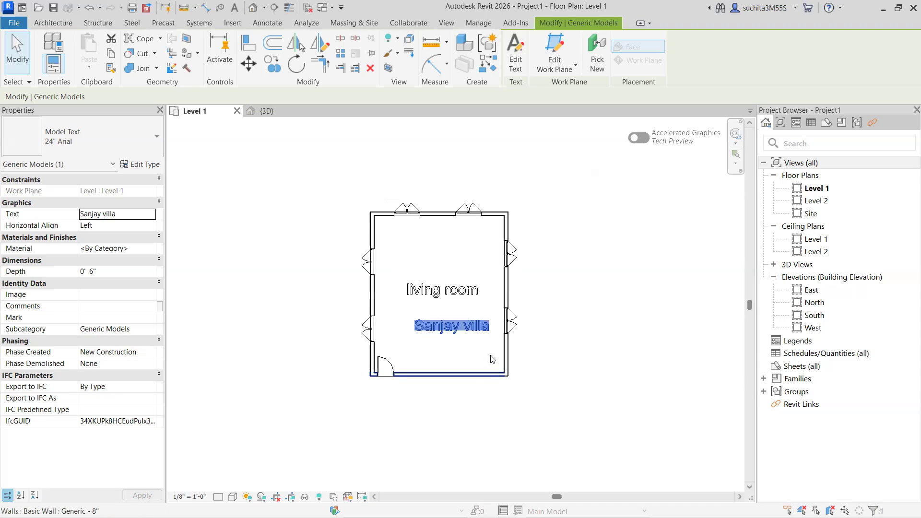
pyautogui.click(497, 355)
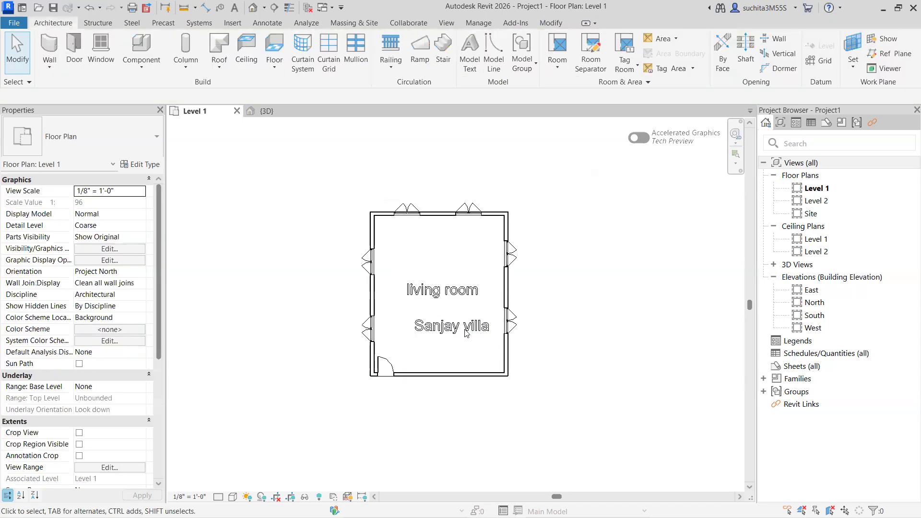
# - Nudge the villa name text further left and down so its start lines up below the living room text
pyautogui.click(435, 328)
pyautogui.press('Left')
pyautogui.press('Left')
pyautogui.press('Down')
pyautogui.press('Down')
pyautogui.press('Down')
pyautogui.press('Up')
pyautogui.press('Up')
pyautogui.press('Up')
pyautogui.press('Left')
pyautogui.press('Left')
pyautogui.press('Left')
pyautogui.press('Right')
pyautogui.press('Right')
pyautogui.press('Right')
pyautogui.press('Down')
pyautogui.press('Left')
pyautogui.press('Escape')
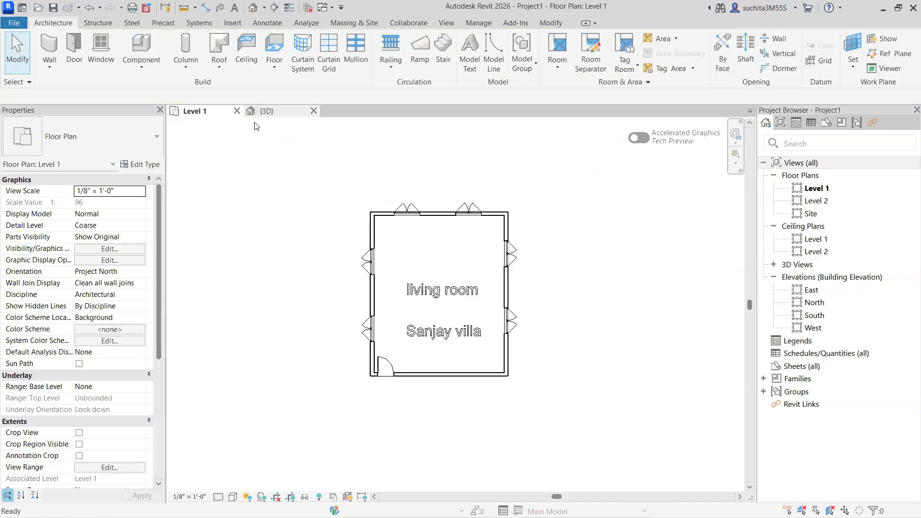
# - Return to the 3D view and look at the room from a raised front corner angle
pyautogui.click(266, 111)
pyautogui.moveTo(690, 144); pyautogui.dragTo(688, 110)
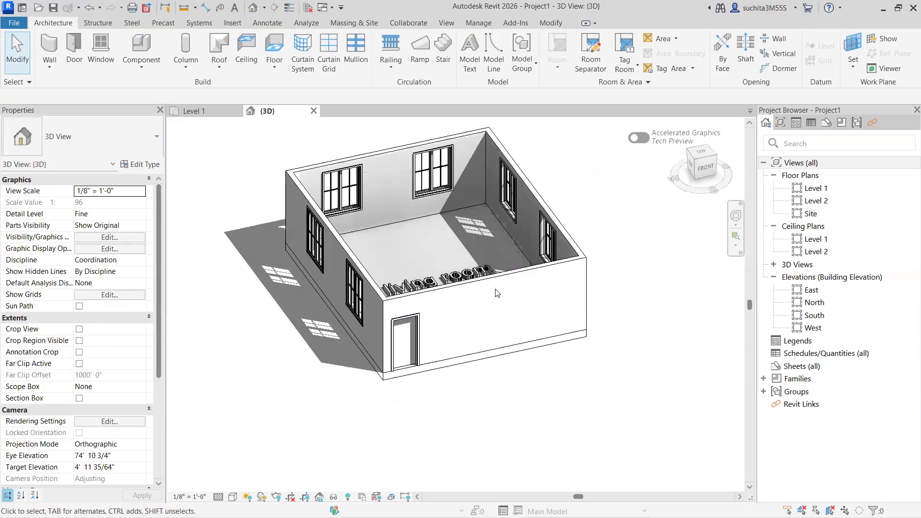
# - Examine the room and its two floor-level model texts in 3D from front and raised corner angles
pyautogui.scroll(2, 497, 291)
pyautogui.scroll(-5, 698, 219)
pyautogui.scroll(4, 615, 260)
pyautogui.moveTo(596, 273); pyautogui.dragTo(588, 276, button='middle')
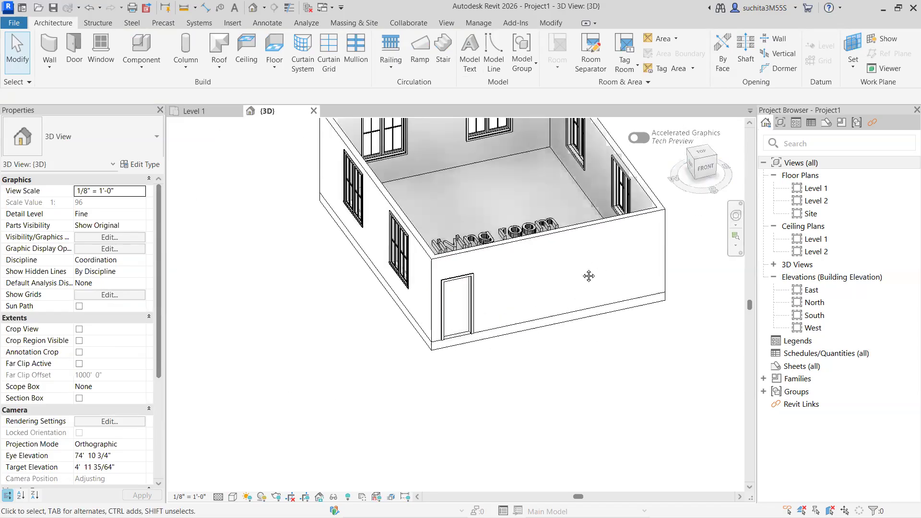
pyautogui.scroll(-3, 527, 288)
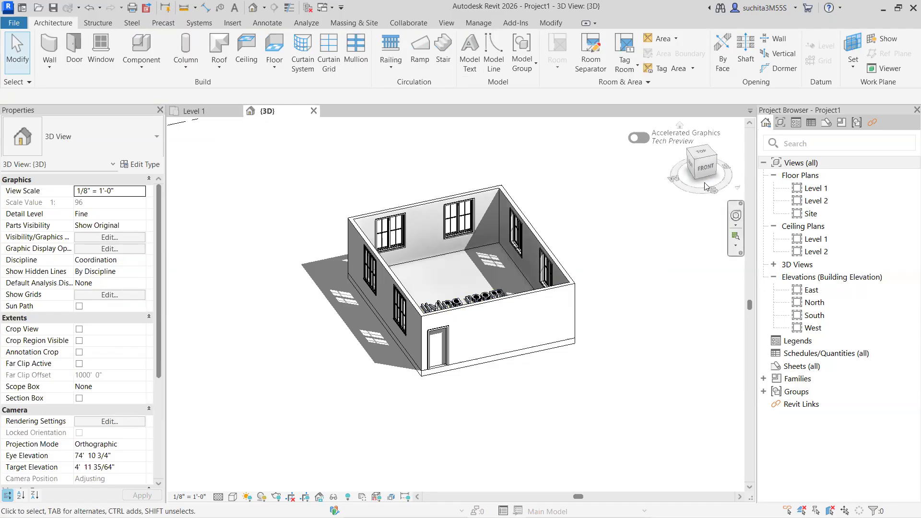
pyautogui.moveTo(701, 172)
pyautogui.mouseDown()
pyautogui.moveTo(678, 184)
pyautogui.moveTo(658, 177)
pyautogui.moveTo(758, 177)
pyautogui.mouseUp()
pyautogui.scroll(2, 614, 279)
pyautogui.moveTo(556, 287); pyautogui.dragTo(528, 278, button='middle')
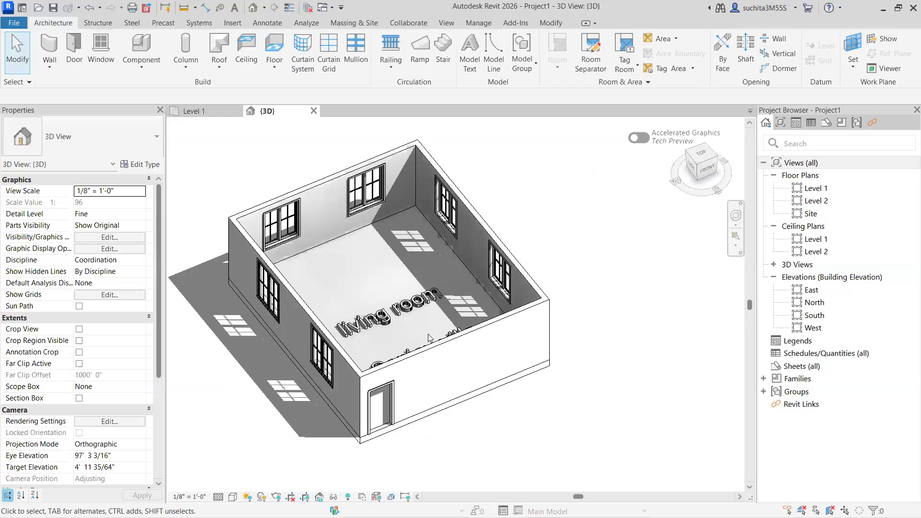
pyautogui.scroll(-2, 430, 338)
pyautogui.scroll(2, 463, 354)
pyautogui.scroll(-2, 453, 360)
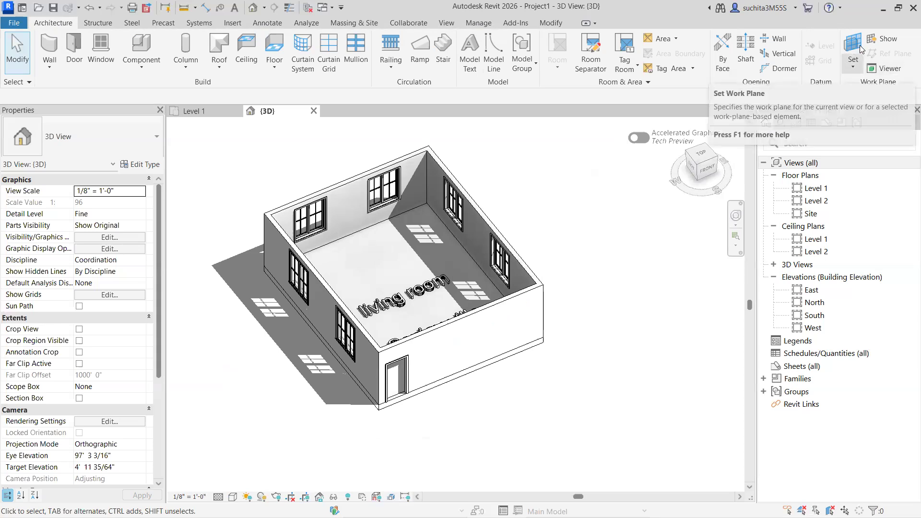
pyautogui.click(220, 64)
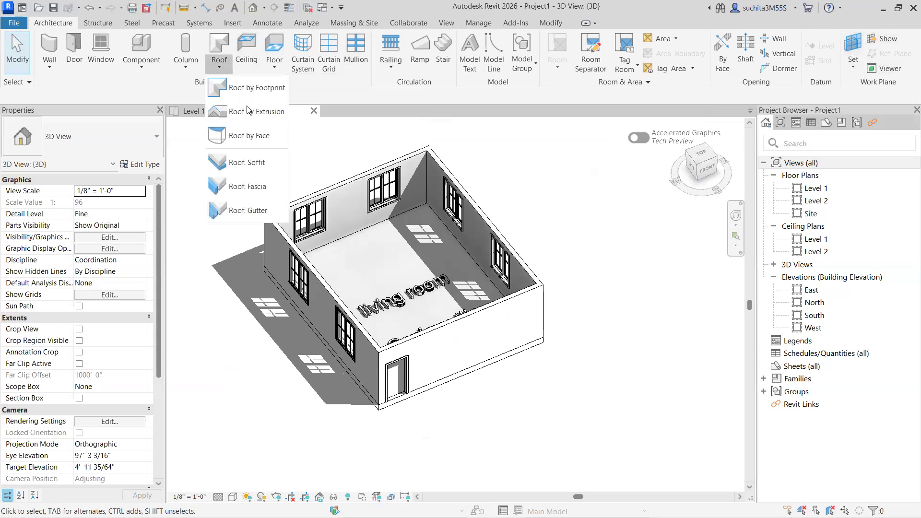
pyautogui.click(221, 67)
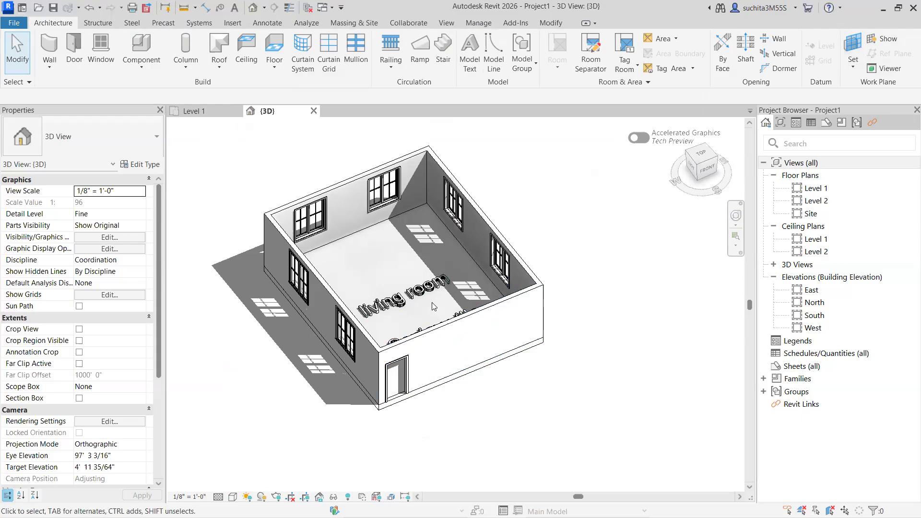
# - Show the active work plane in the 3D view and check its full extent around the building
pyautogui.click(888, 42)
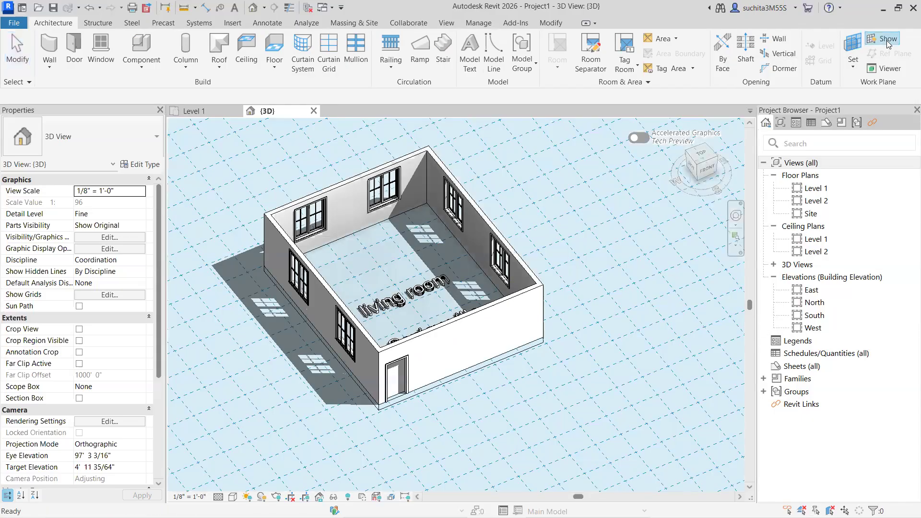
pyautogui.scroll(-2, 731, 174)
pyautogui.scroll(3, 485, 312)
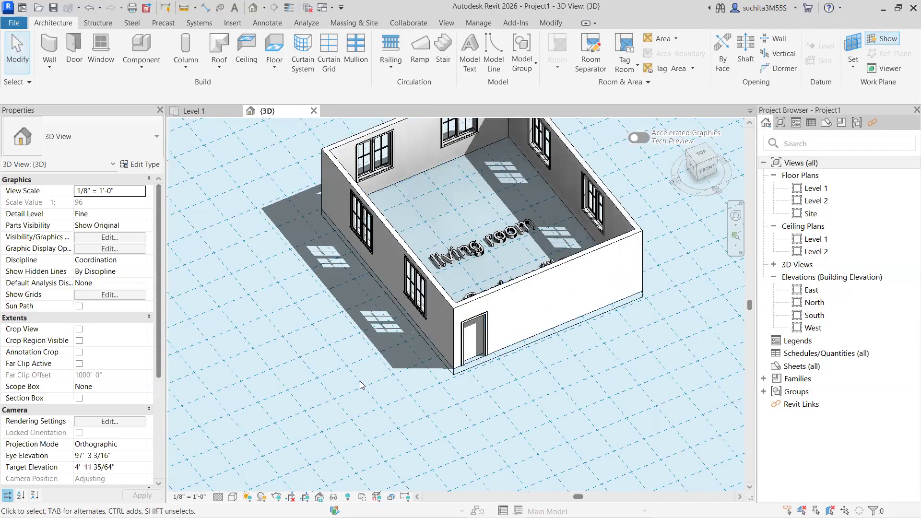
pyautogui.scroll(-6, 361, 388)
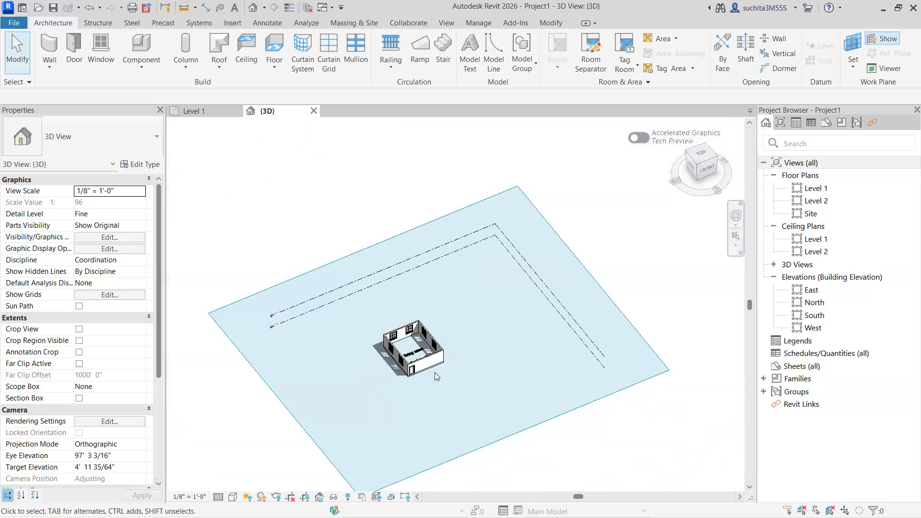
pyautogui.scroll(6, 361, 363)
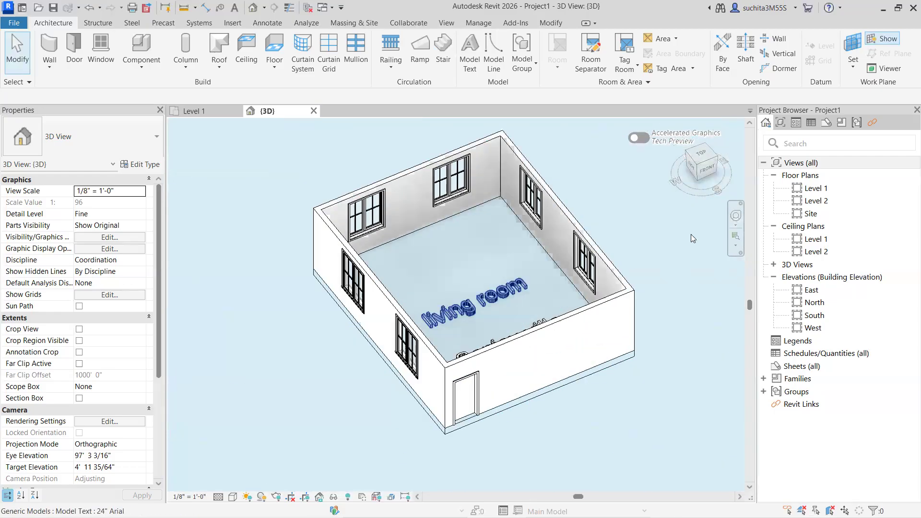
# - Examine how the Level 1 work plane lies relative to the building from the front and from a raised corner
pyautogui.click(711, 175)
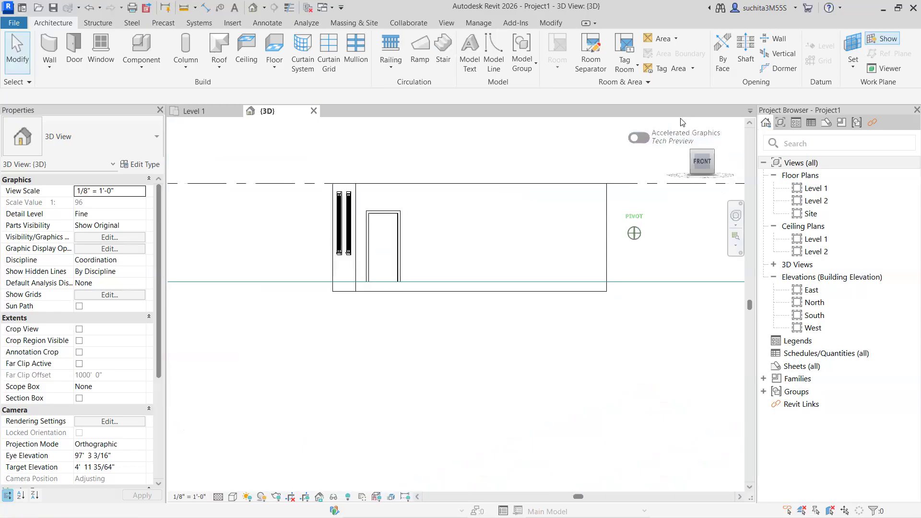
pyautogui.moveTo(187, 145)
pyautogui.keyDown('shift'); pyautogui.mouseDown(button='middle')
pyautogui.moveTo(743, 163)
pyautogui.moveTo(612, 182)
pyautogui.moveTo(739, 183)
pyautogui.moveTo(168, 185)
pyautogui.mouseUp(button='middle'); pyautogui.keyUp('shift')
pyautogui.scroll(-4, 326, 354)
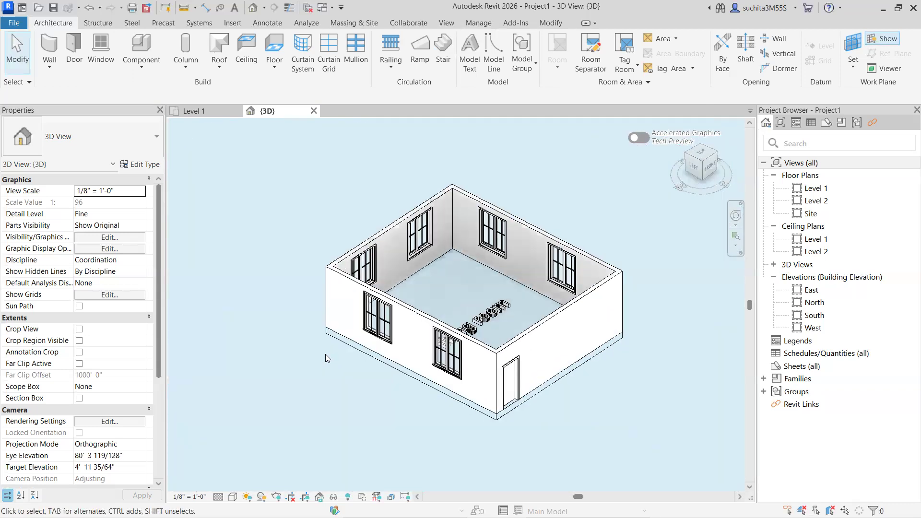
pyautogui.scroll(-2, 476, 316)
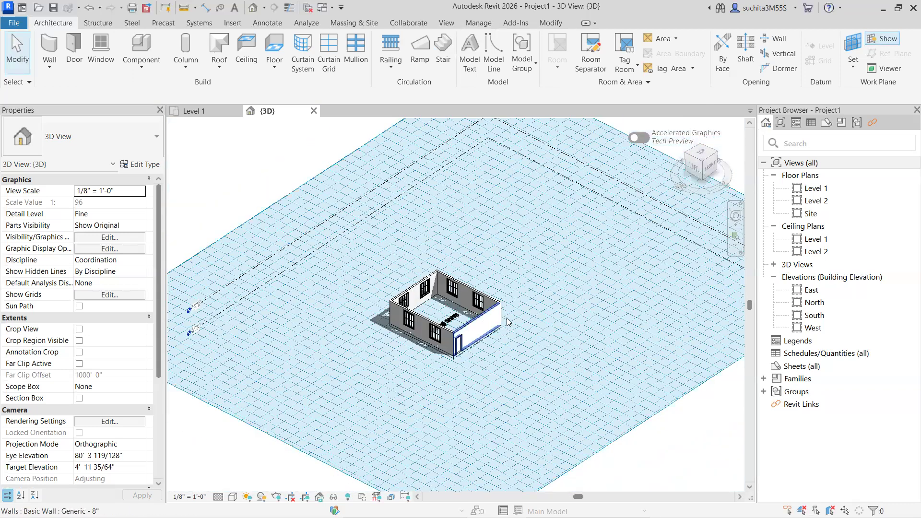
pyautogui.scroll(2, 509, 321)
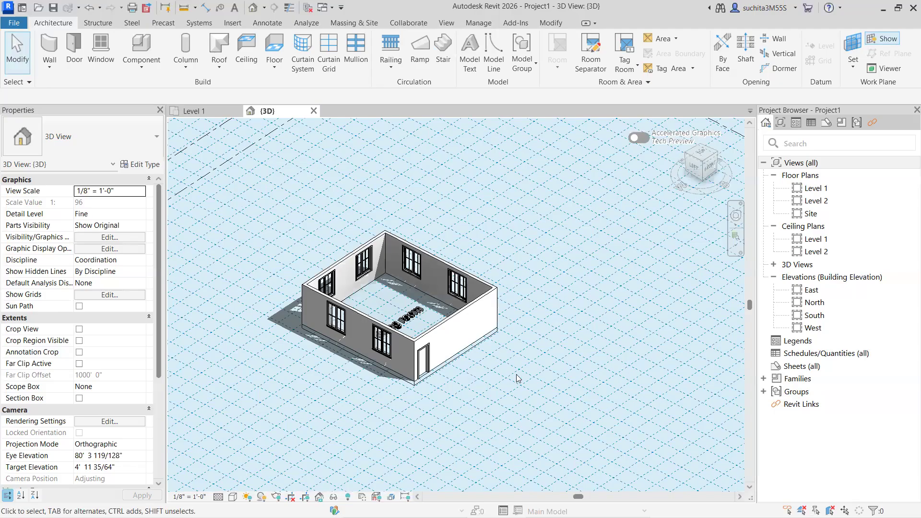
pyautogui.scroll(-2, 475, 376)
pyautogui.scroll(2, 484, 341)
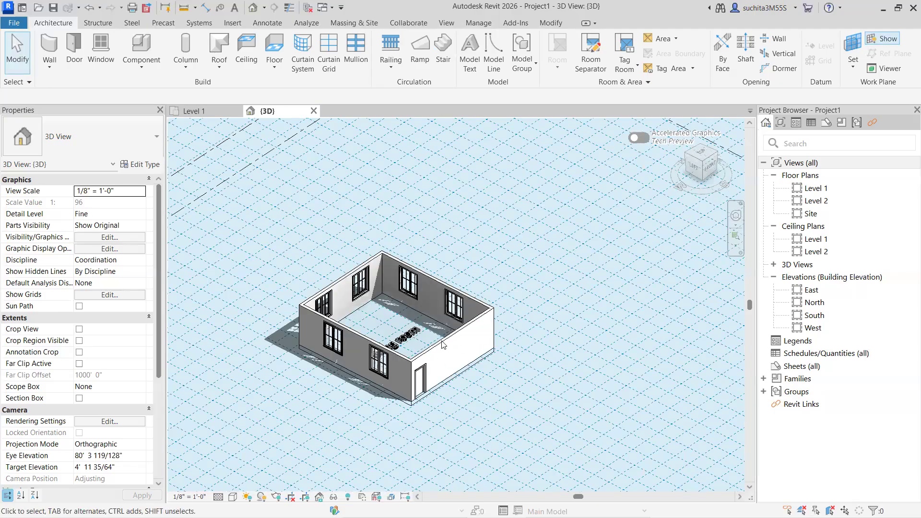
pyautogui.scroll(-2, 446, 353)
pyautogui.scroll(2, 447, 351)
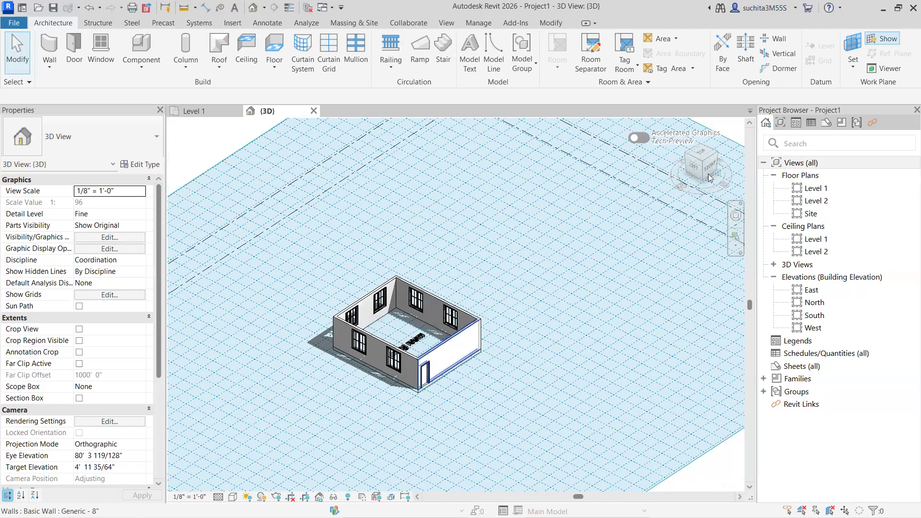
# - Set a new work plane with the Pick a plane option, using the outer face of the wall containing the door
pyautogui.click(854, 69)
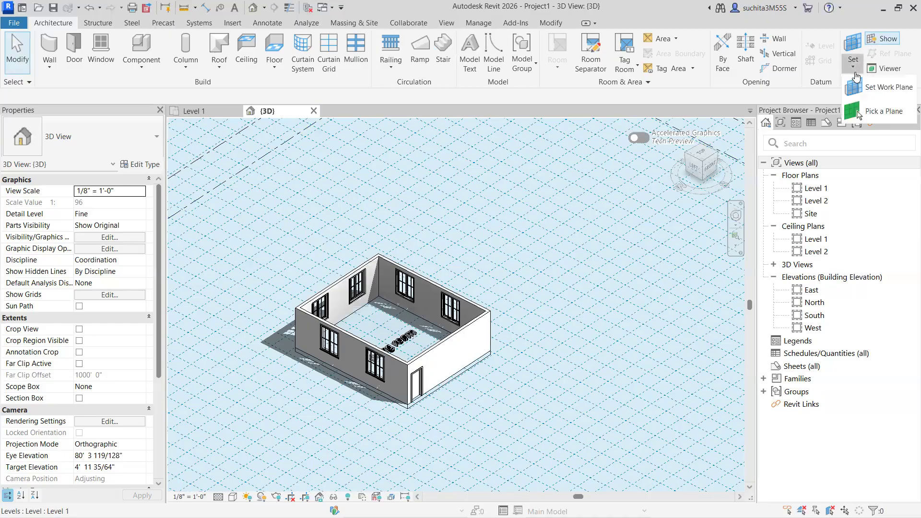
pyautogui.click(882, 99)
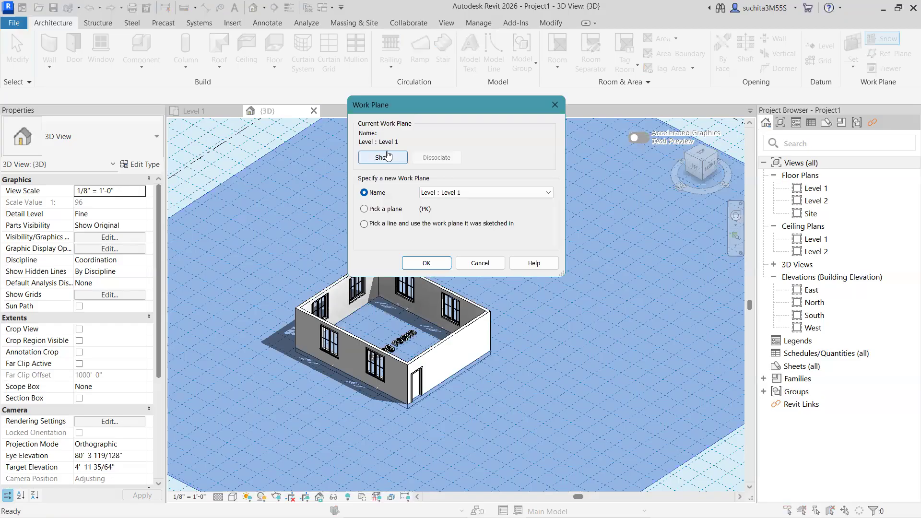
pyautogui.moveTo(409, 111); pyautogui.dragTo(524, 136)
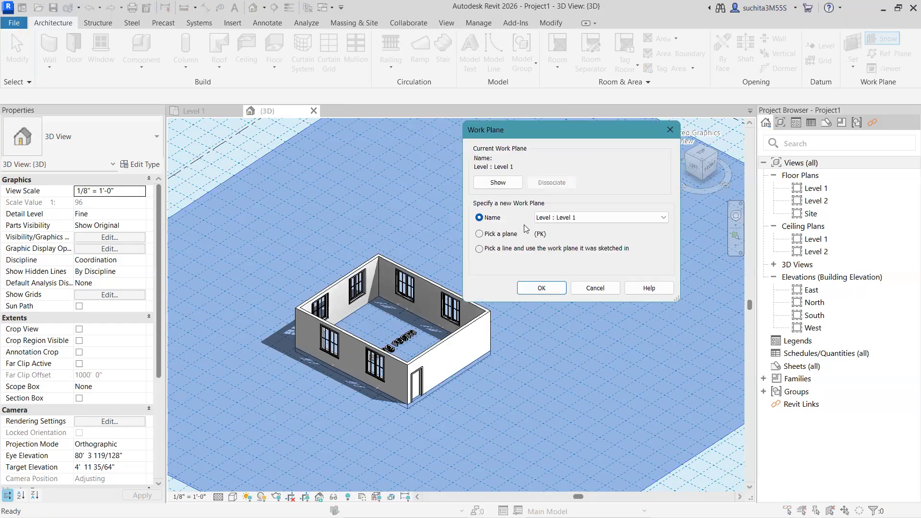
pyautogui.click(570, 224)
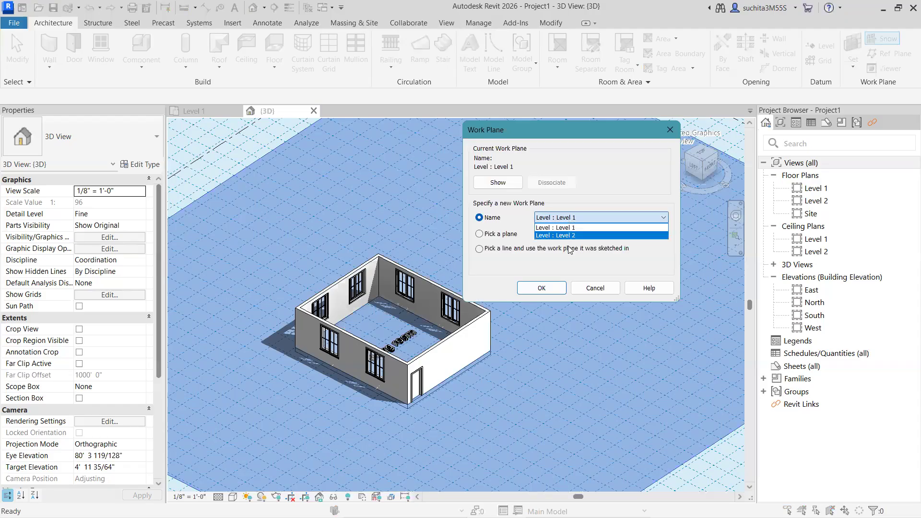
pyautogui.click(525, 222)
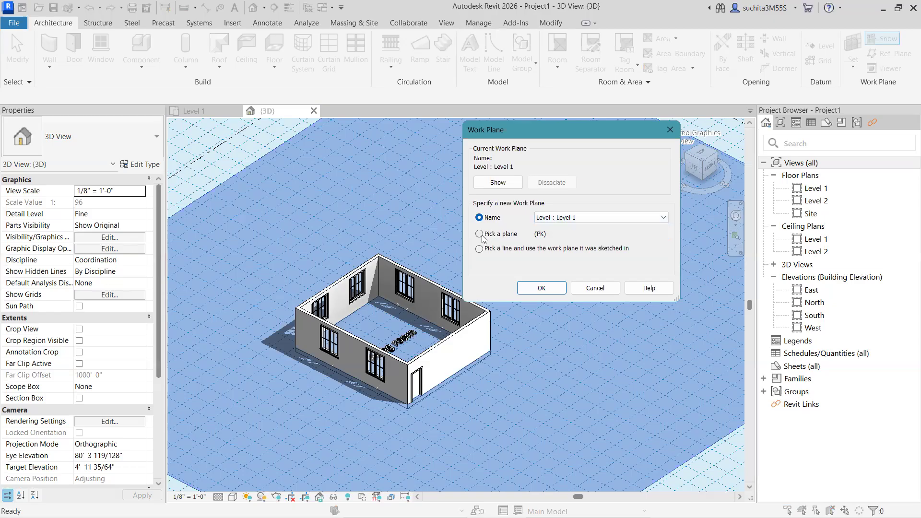
pyautogui.click(539, 291)
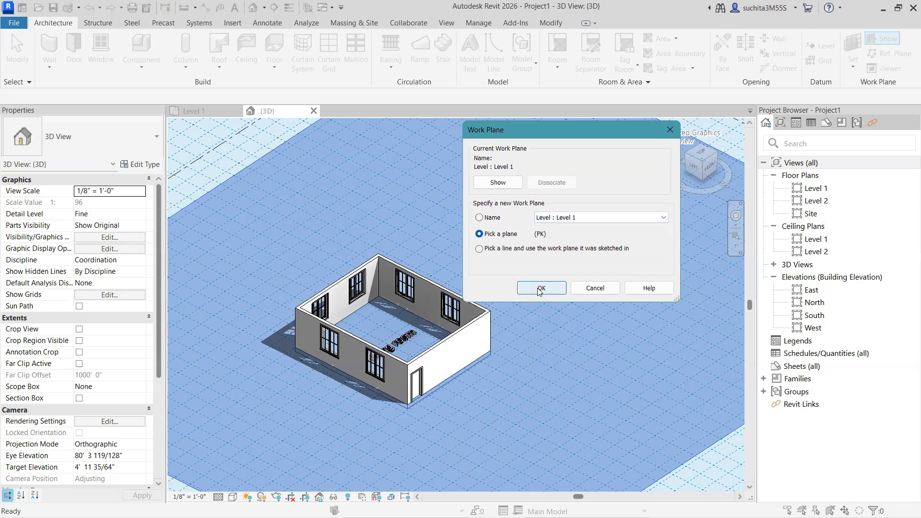
pyautogui.click(541, 288)
pyautogui.scroll(3, 451, 394)
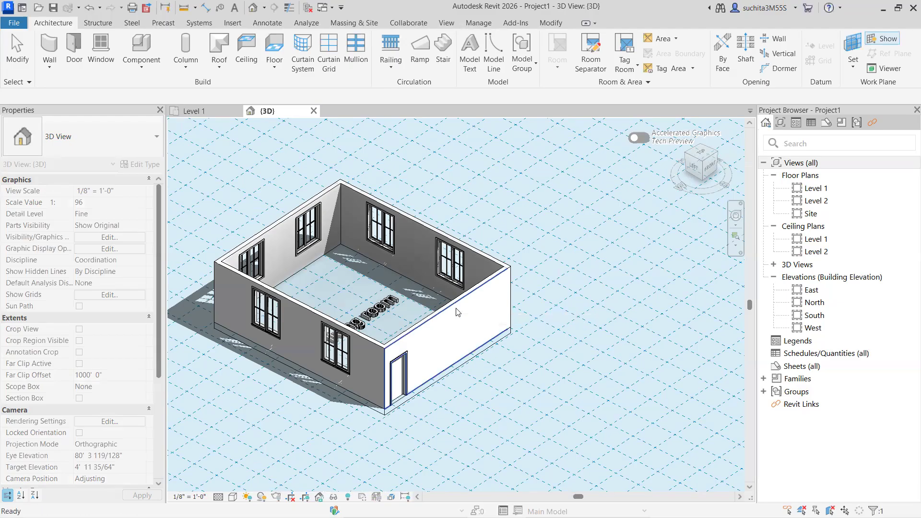
pyautogui.click(455, 308)
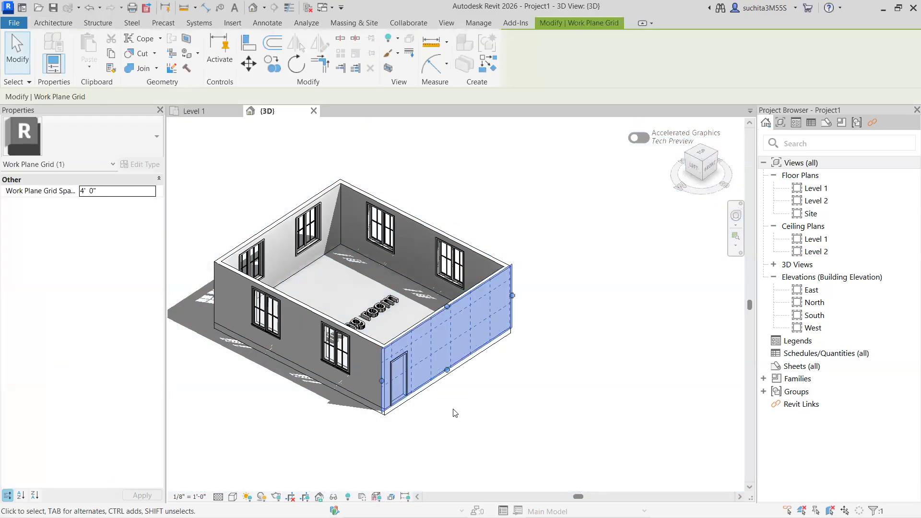
# - Create a model text with the villa's name and place it on the front wall beside the door
pyautogui.scroll(2, 421, 355)
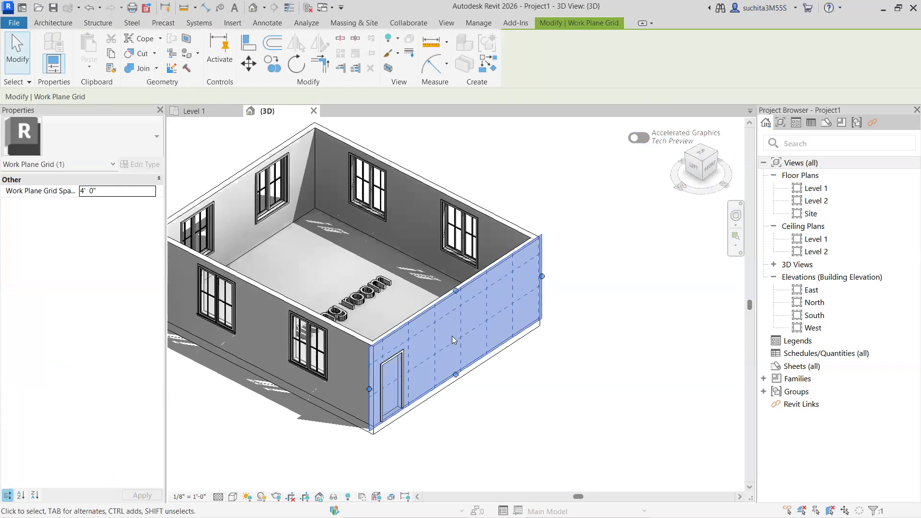
pyautogui.scroll(1, 464, 338)
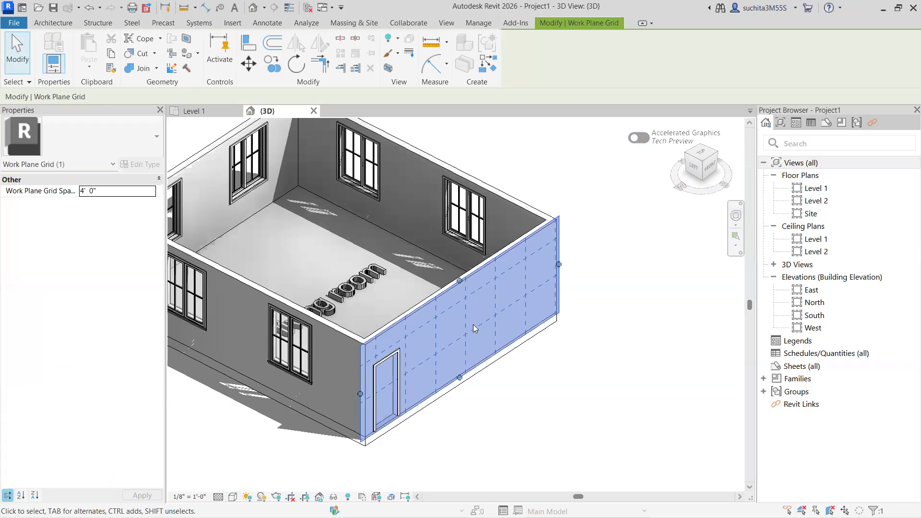
pyautogui.moveTo(682, 166)
pyautogui.mouseDown()
pyautogui.moveTo(529, 167)
pyautogui.moveTo(661, 166)
pyautogui.moveTo(645, 165)
pyautogui.mouseUp()
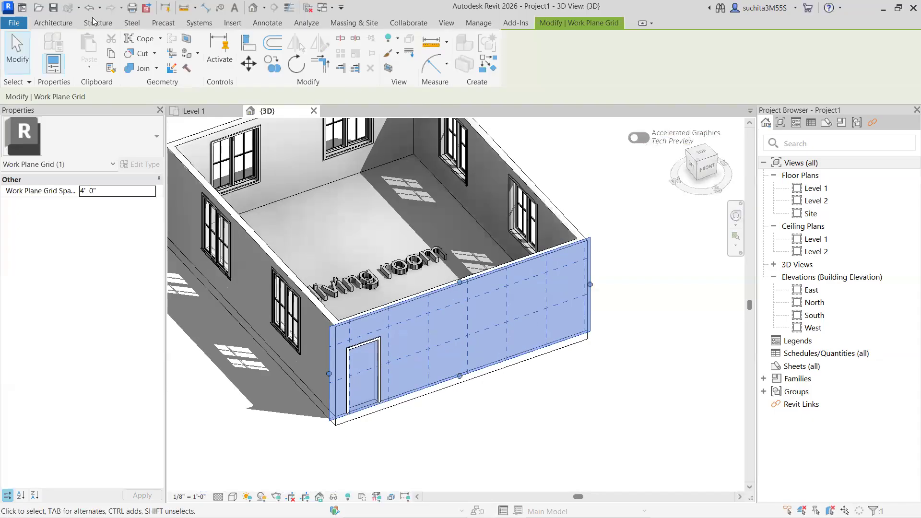
pyautogui.click(54, 23)
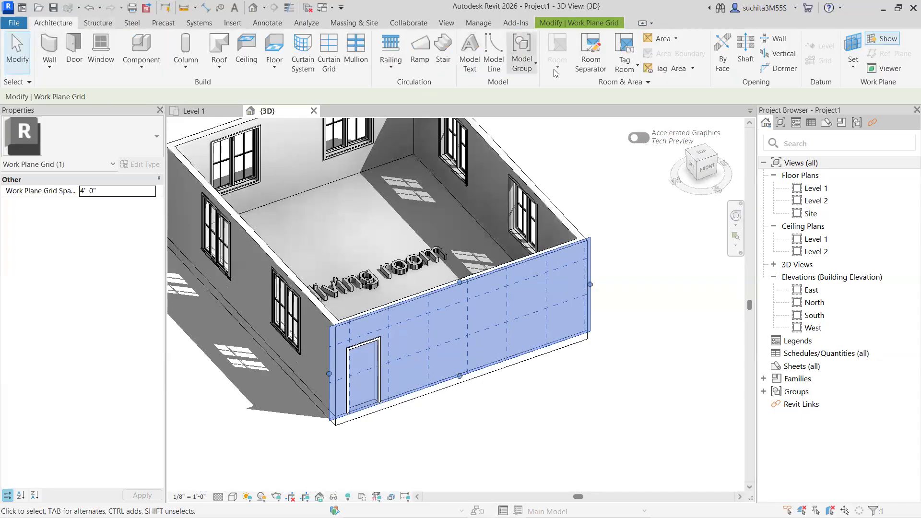
pyautogui.click(470, 65)
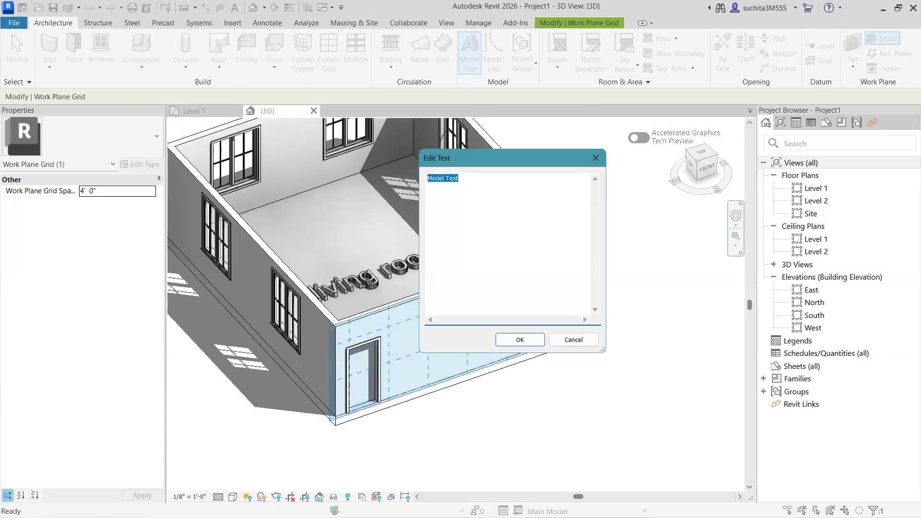
pyautogui.write('so')
pyautogui.write('jay')
pyautogui.write('vill')
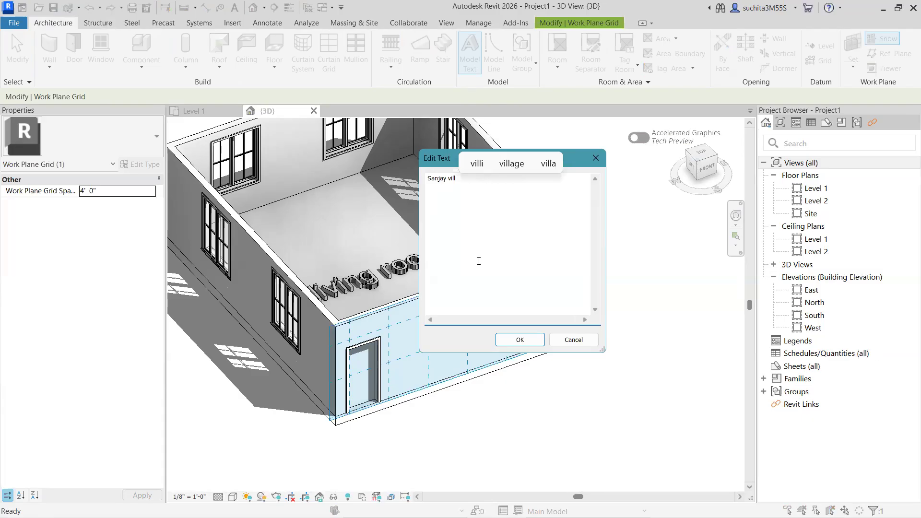
pyautogui.click(548, 164)
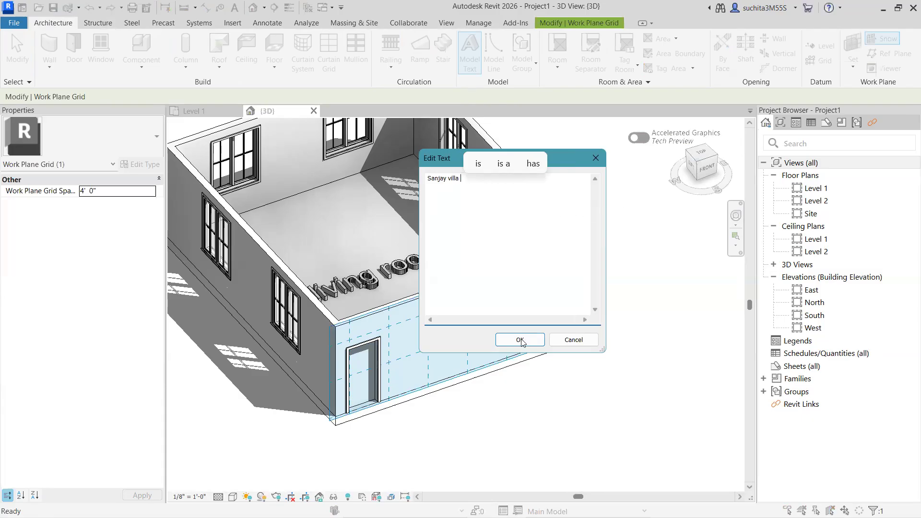
pyautogui.click(520, 340)
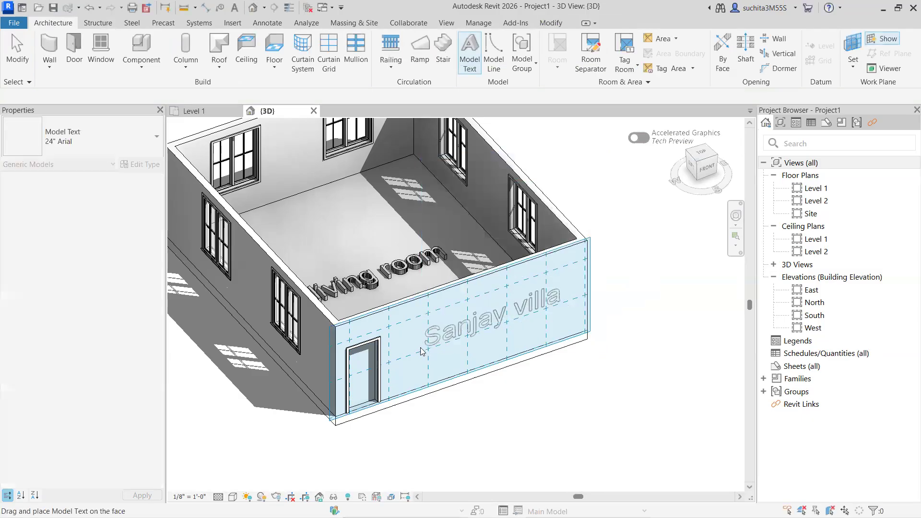
pyautogui.click(421, 350)
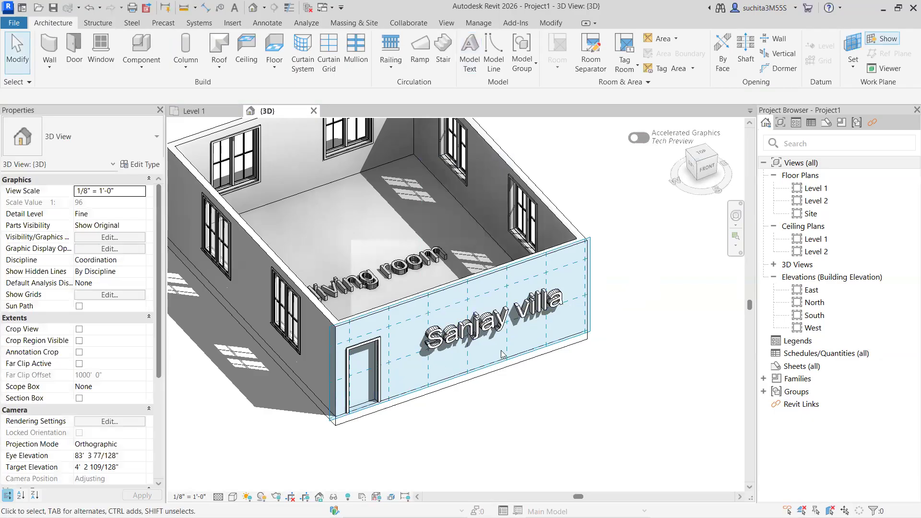
# - Inspect the villa name model text on the front wall up close in 3D
pyautogui.moveTo(709, 169); pyautogui.dragTo(170, 163)
pyautogui.scroll(4, 431, 306)
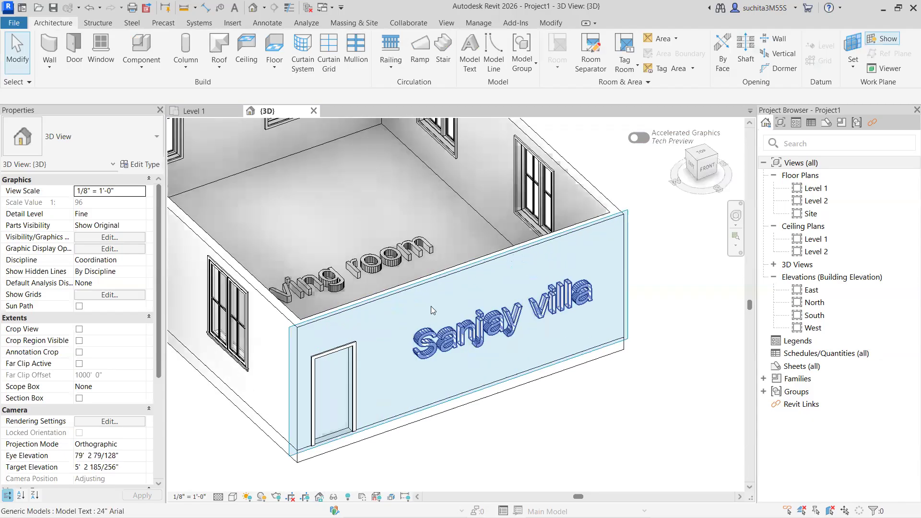
pyautogui.scroll(-1, 545, 315)
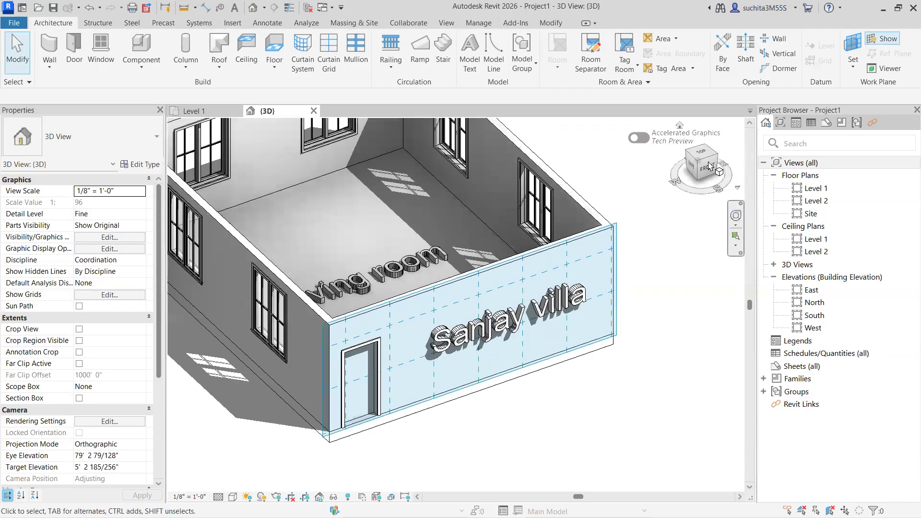
# - Delete the villa name model text lying on the floor, working from the top of the 3D model
pyautogui.click(701, 154)
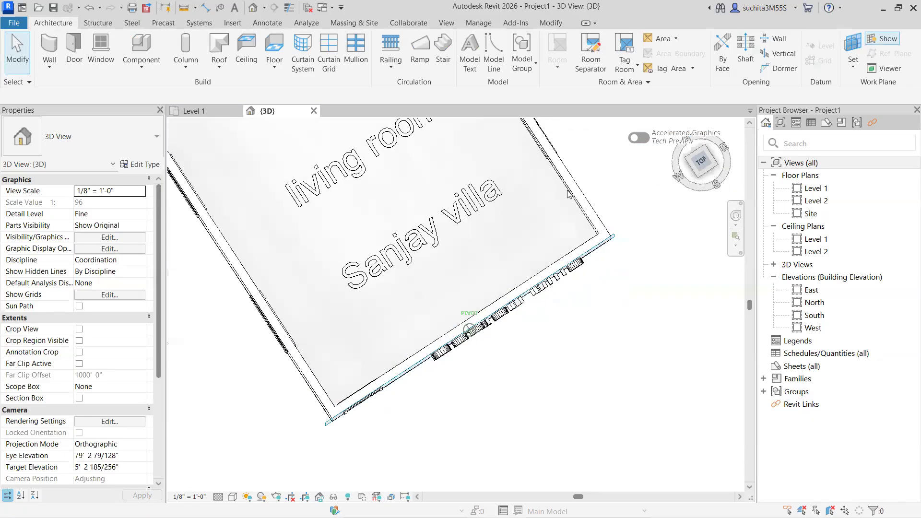
pyautogui.click(402, 247)
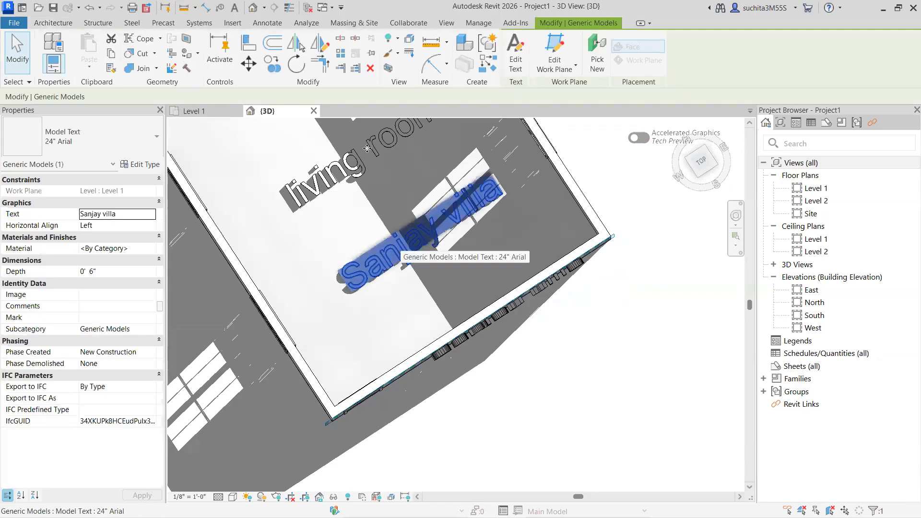
pyautogui.click(370, 68)
# - Delete the living room model text from the Level 1 floor plan
pyautogui.scroll(-2, 603, 253)
pyautogui.moveTo(702, 167); pyautogui.dragTo(685, 148)
pyautogui.scroll(5, 482, 237)
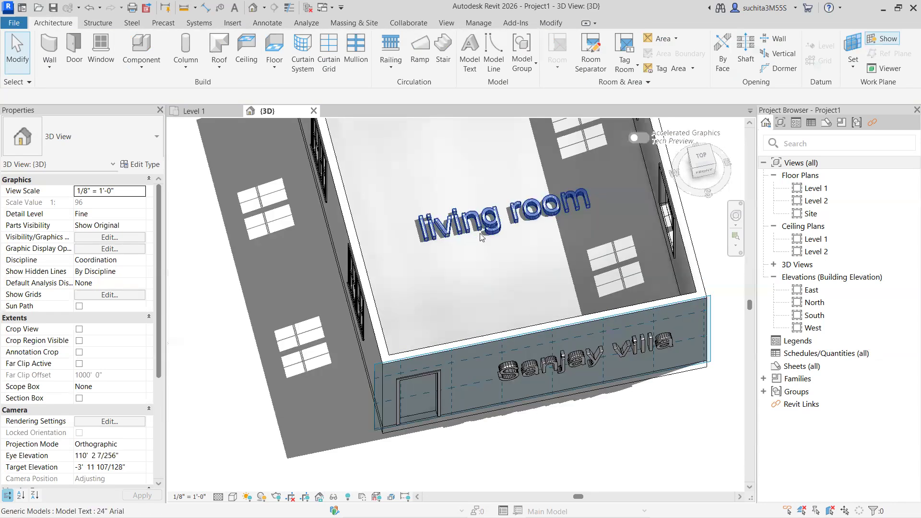
pyautogui.scroll(3, 495, 231)
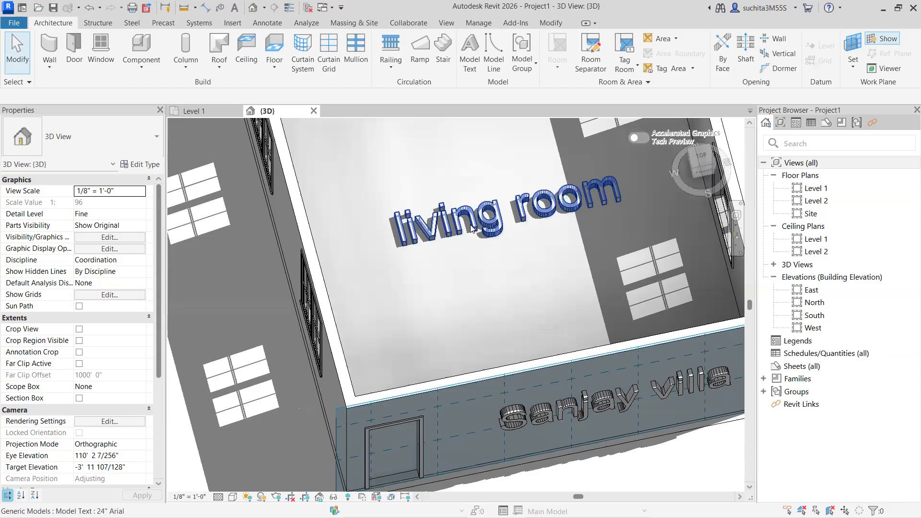
pyautogui.scroll(-2, 466, 241)
pyautogui.scroll(1, 466, 242)
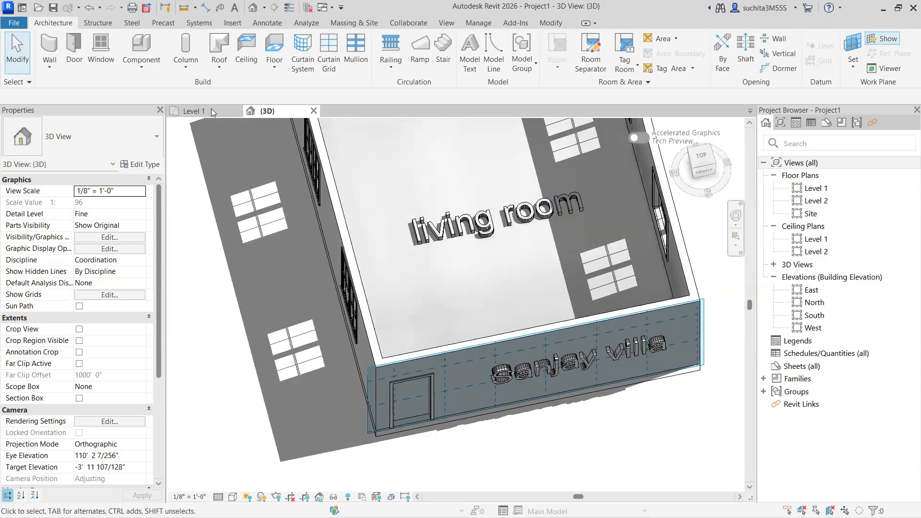
pyautogui.click(212, 112)
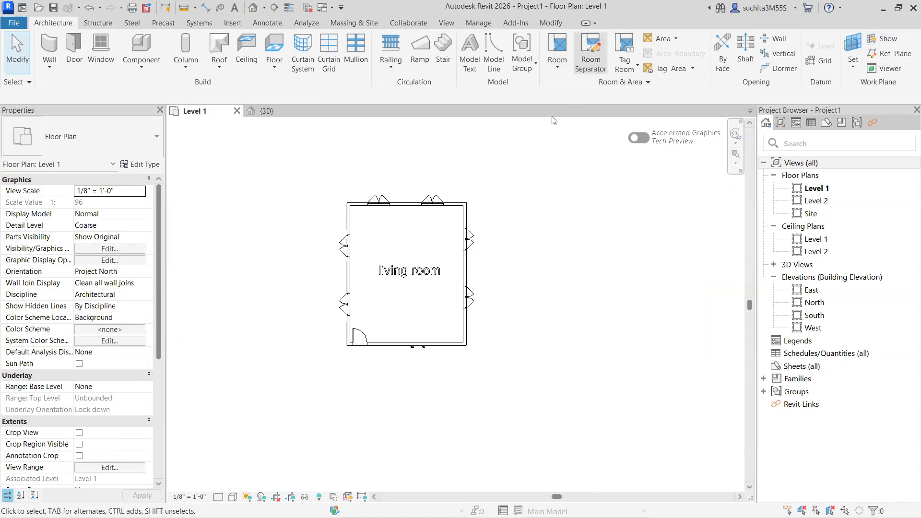
pyautogui.click(431, 269)
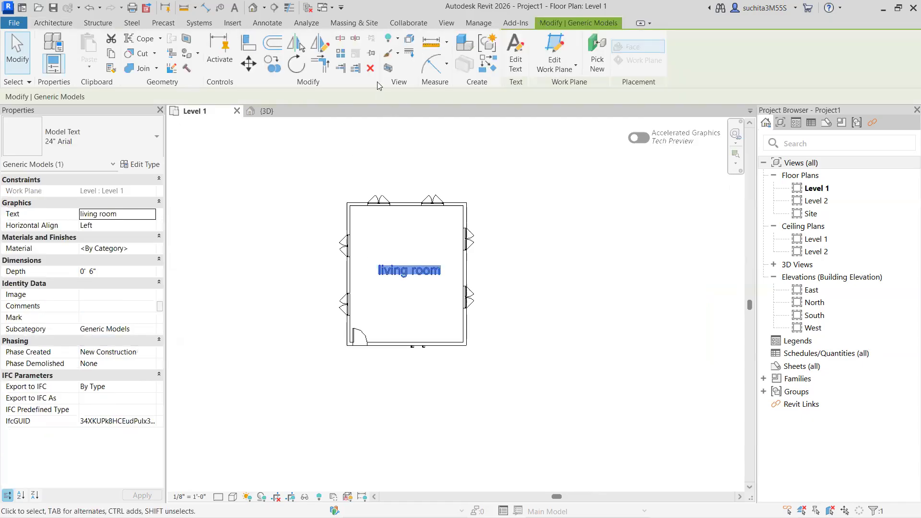
pyautogui.click(367, 69)
pyautogui.scroll(2, 451, 302)
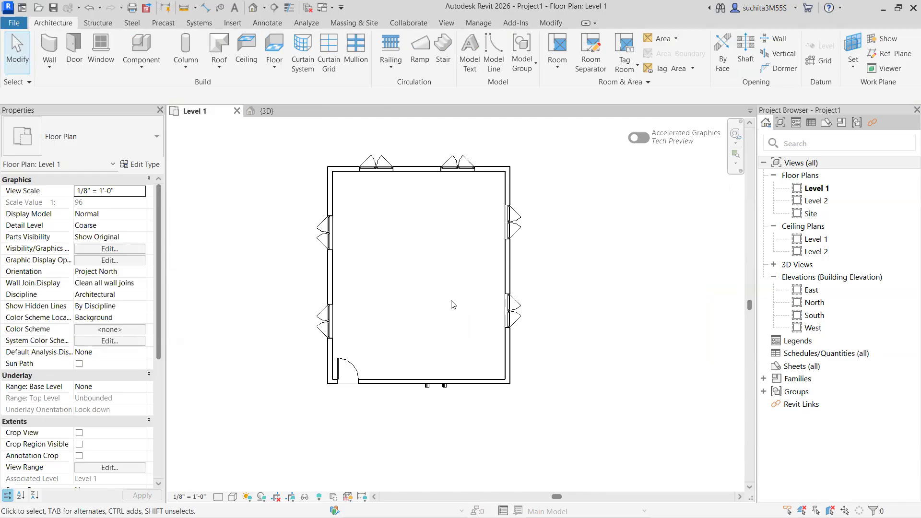
# - Return to the 3D view of the building and turn off the work plane display on the front wall
pyautogui.click(274, 114)
pyautogui.scroll(-3, 480, 303)
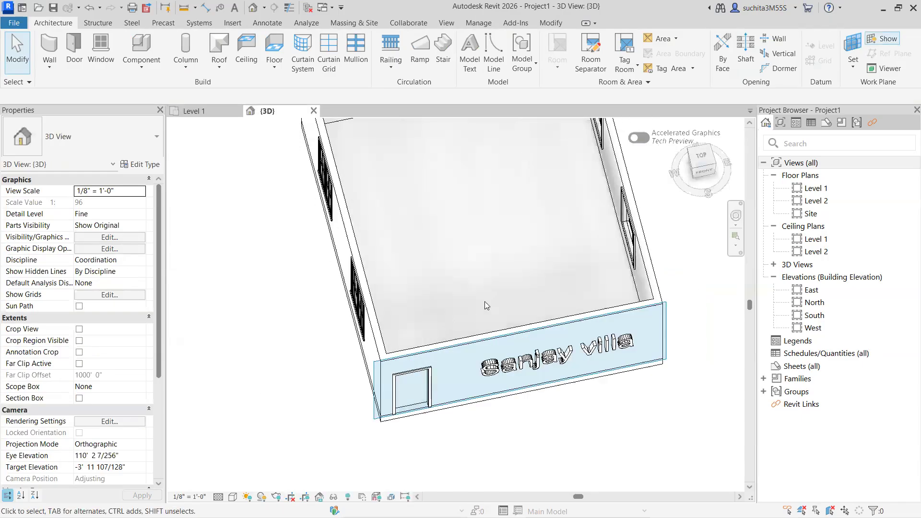
pyautogui.click(702, 165)
pyautogui.click(690, 167)
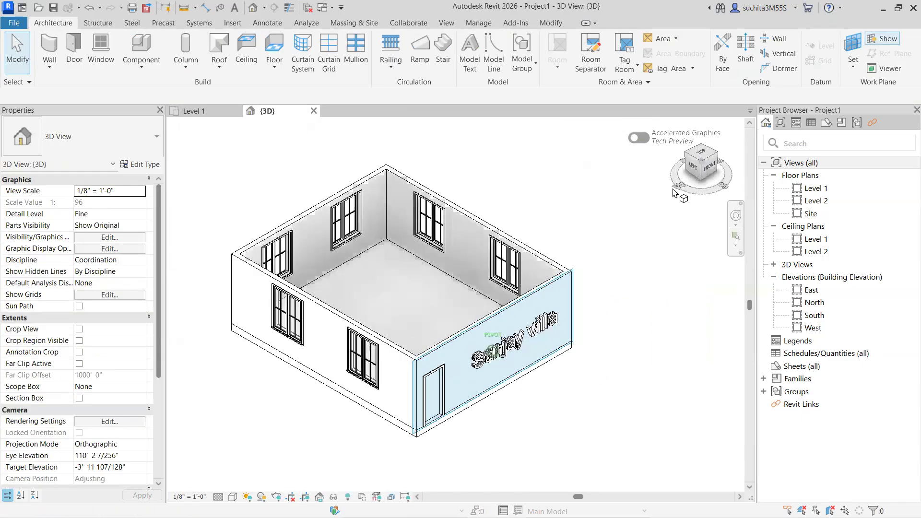
pyautogui.scroll(2, 454, 387)
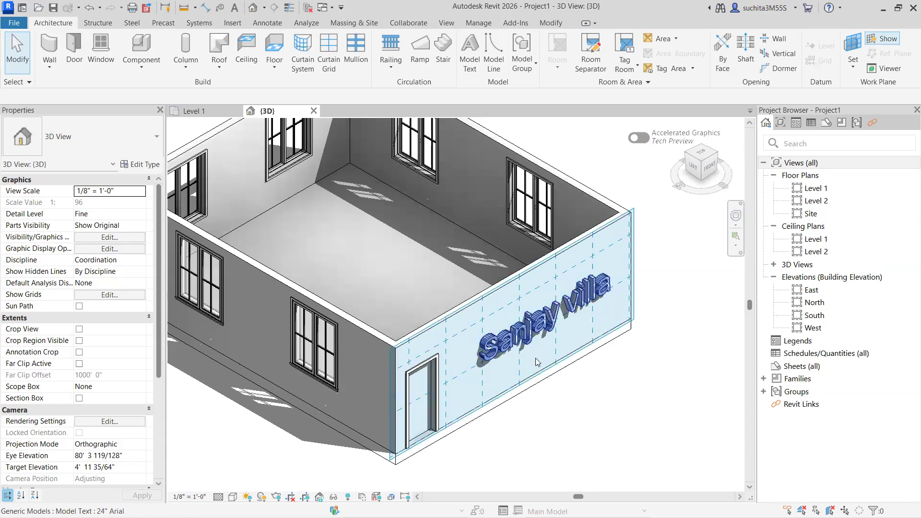
pyautogui.scroll(2, 473, 356)
pyautogui.scroll(-2, 458, 355)
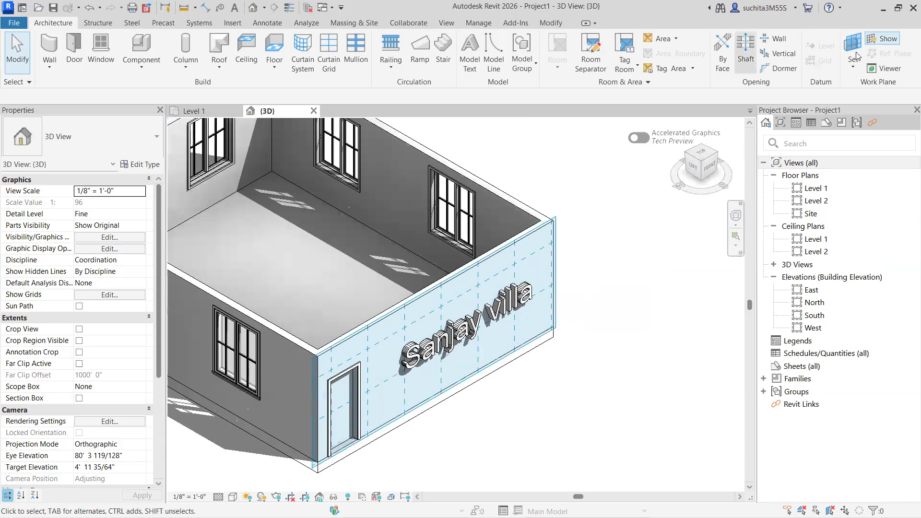
pyautogui.click(884, 40)
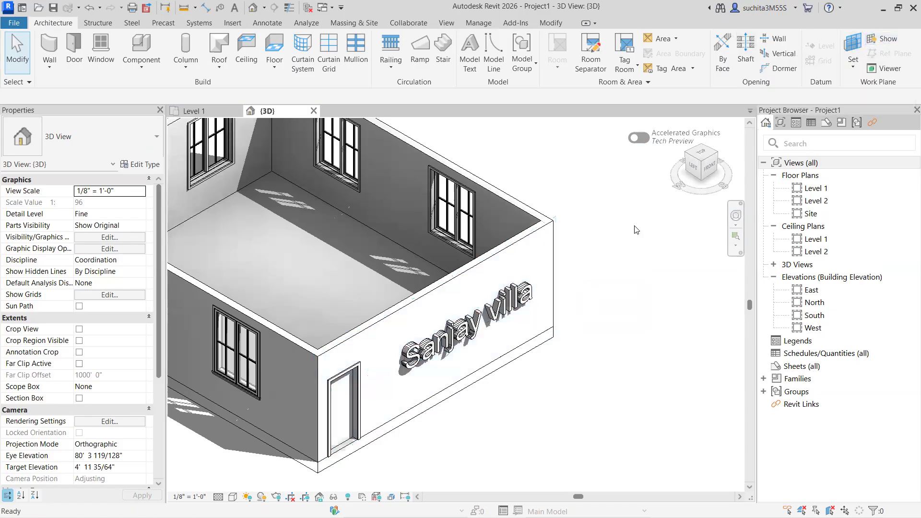
# - Edit the front wall's model text so that its second word reads "house"
pyautogui.scroll(-3, 480, 336)
pyautogui.scroll(2, 480, 336)
pyautogui.moveTo(716, 169); pyautogui.dragTo(619, 154)
pyautogui.keyDown('shift'); pyautogui.moveTo(512, 151); pyautogui.dragTo(464, 283, button='middle'); pyautogui.keyUp('shift')
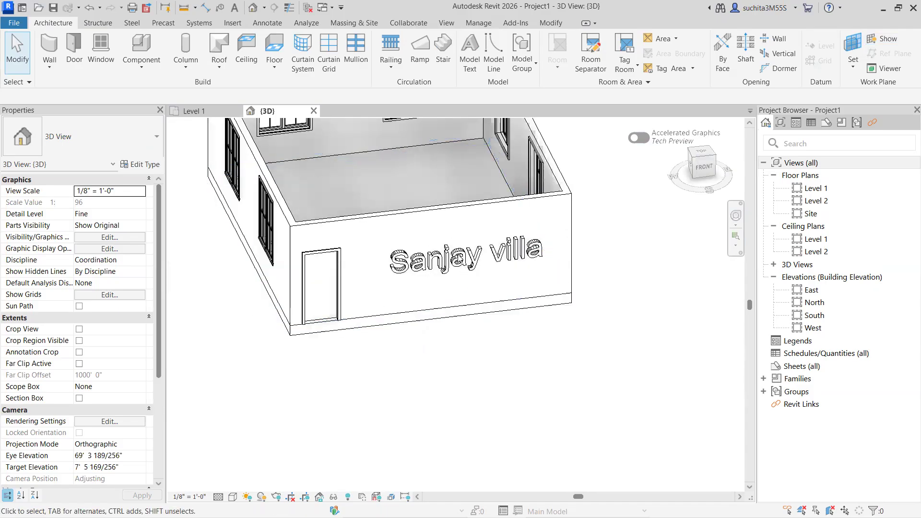
pyautogui.click(463, 263)
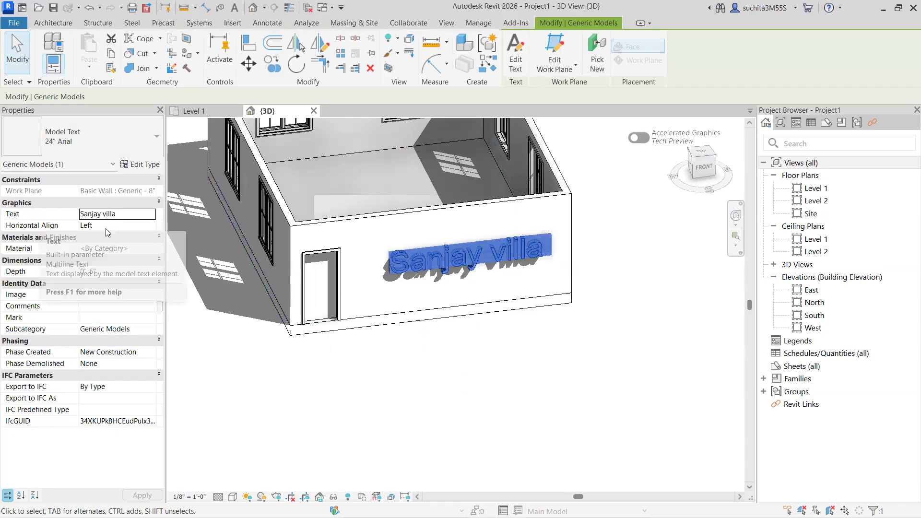
pyautogui.click(129, 214)
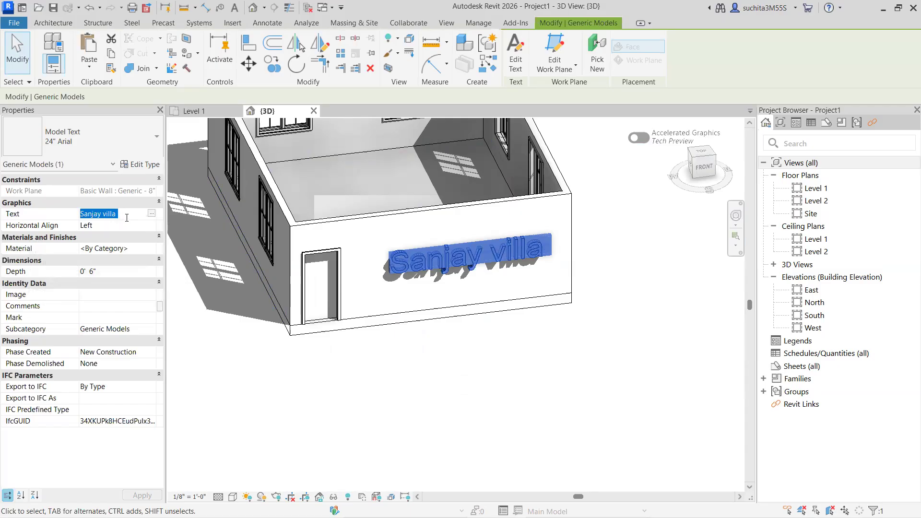
pyautogui.click(152, 214)
pyautogui.moveTo(494, 162); pyautogui.dragTo(532, 234)
pyautogui.click(513, 247)
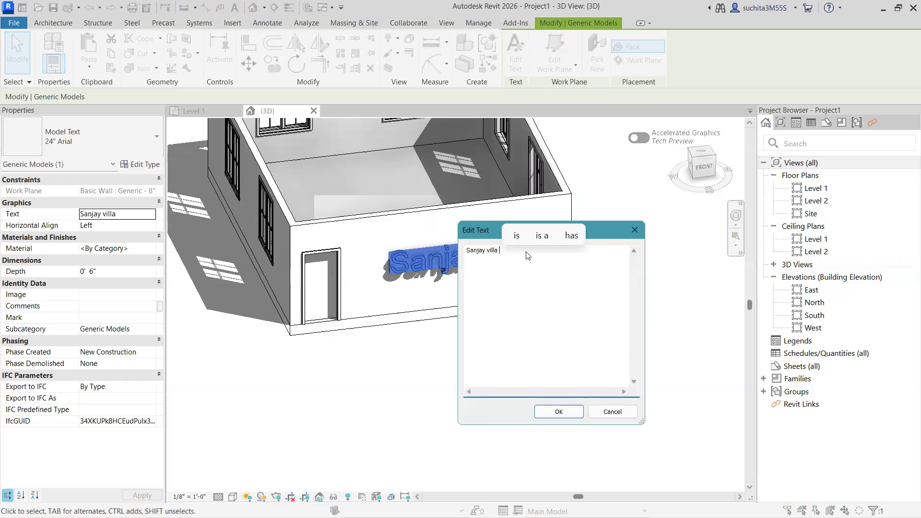
pyautogui.moveTo(510, 254); pyautogui.dragTo(534, 252)
pyautogui.write('houses')
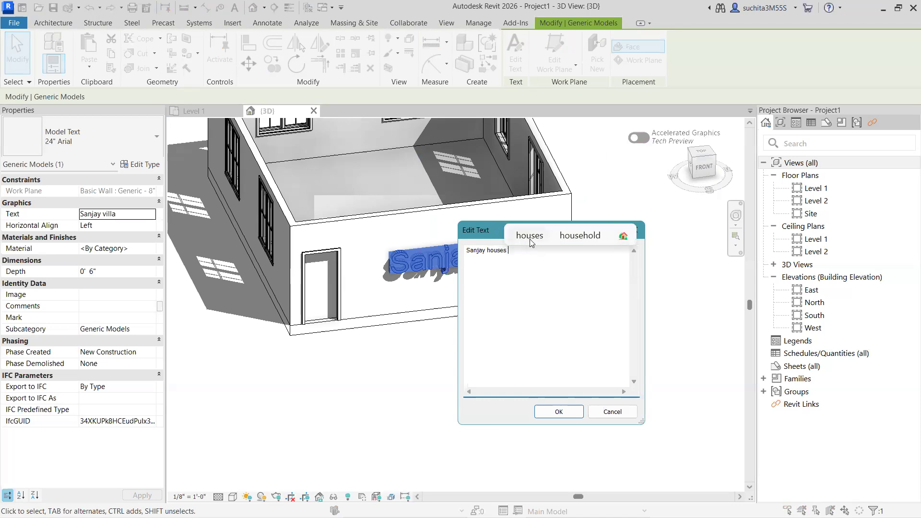
pyautogui.click(528, 237)
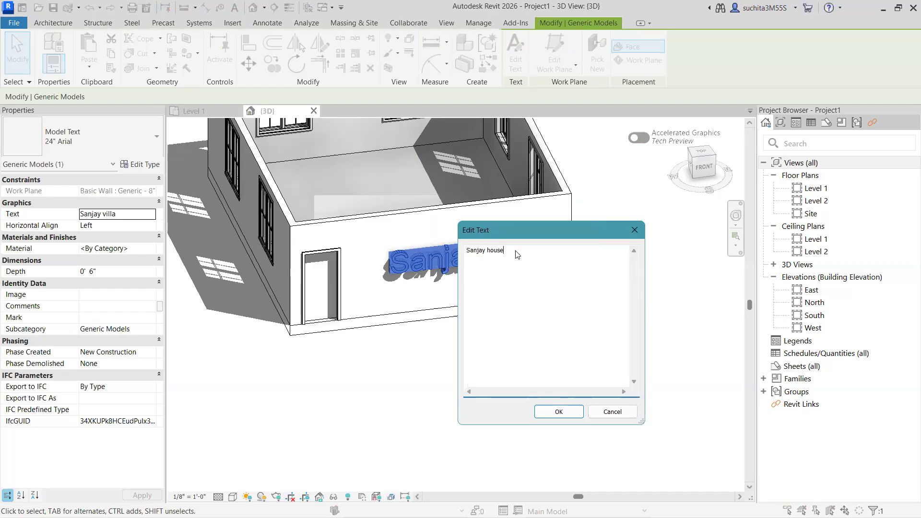
pyautogui.click(560, 412)
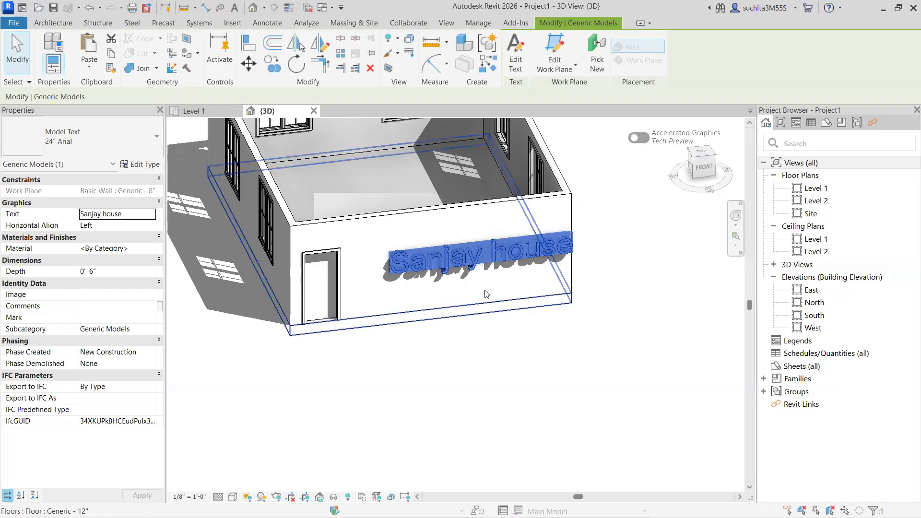
pyautogui.press('Escape')
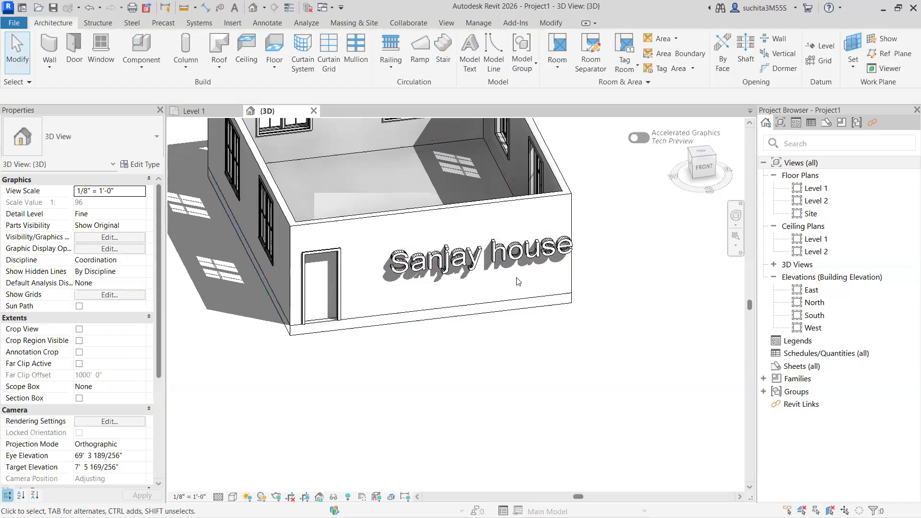
# - Nudge the model text along the front wall a little closer to the door
pyautogui.click(518, 264)
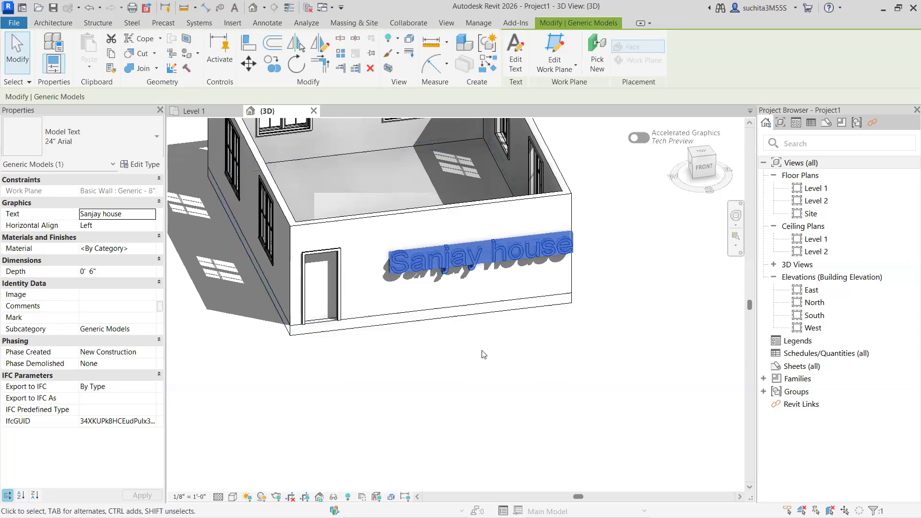
pyautogui.press('Left')
pyautogui.press('Left')
pyautogui.press('Left')
pyautogui.press('Left')
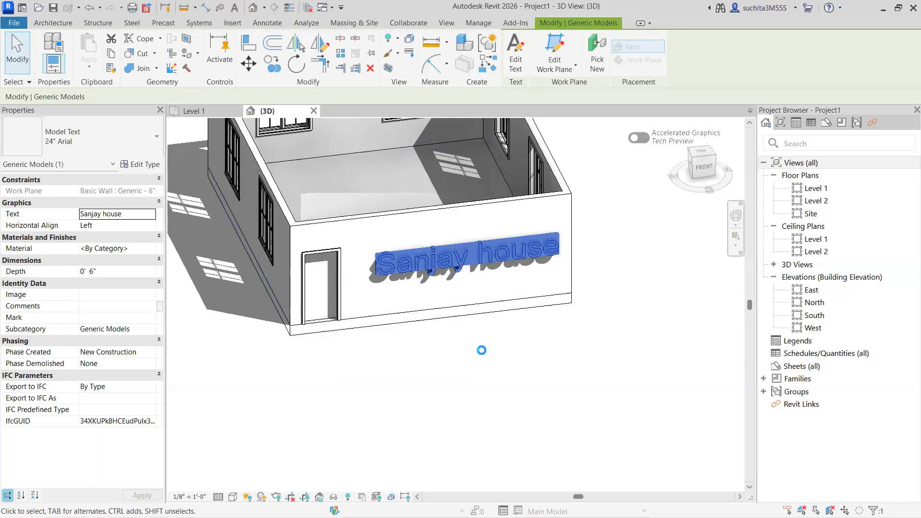
pyautogui.press('Left')
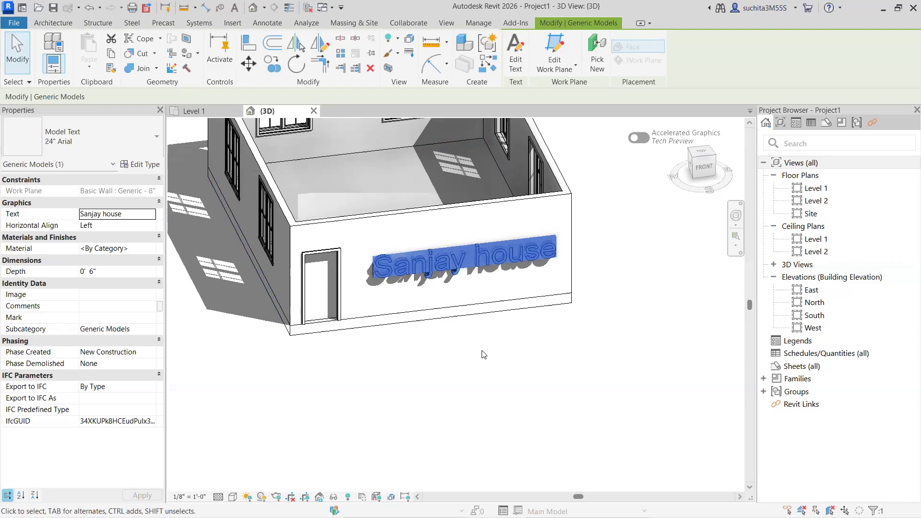
pyautogui.click(484, 355)
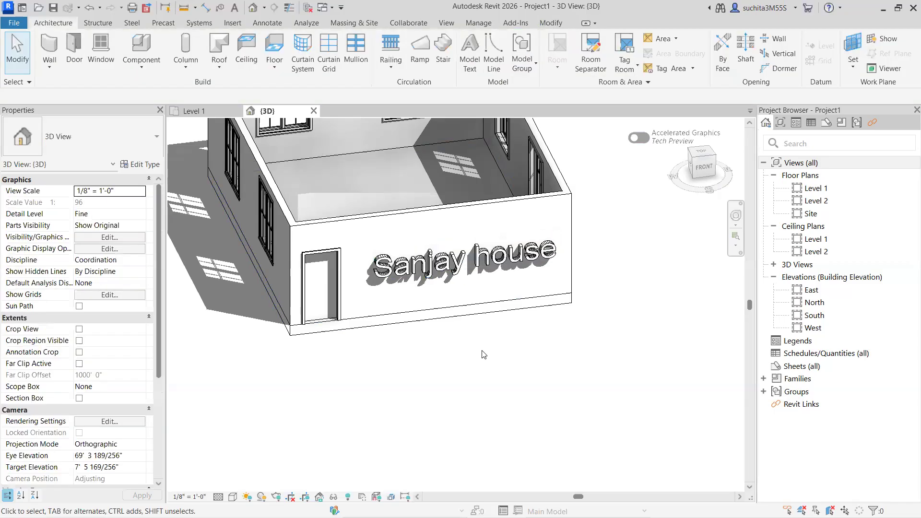
# - Set the text font of the front wall's 24" Arial model text type to Bastion
pyautogui.click(450, 264)
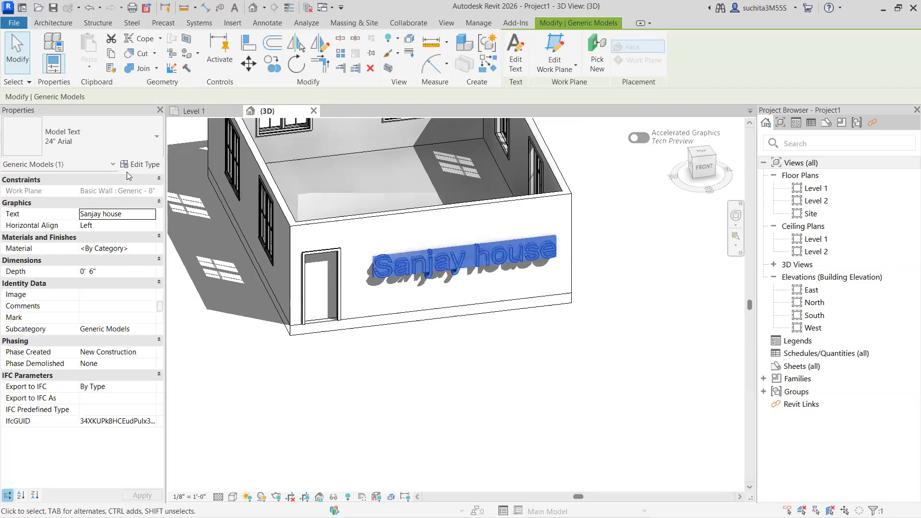
pyautogui.click(146, 166)
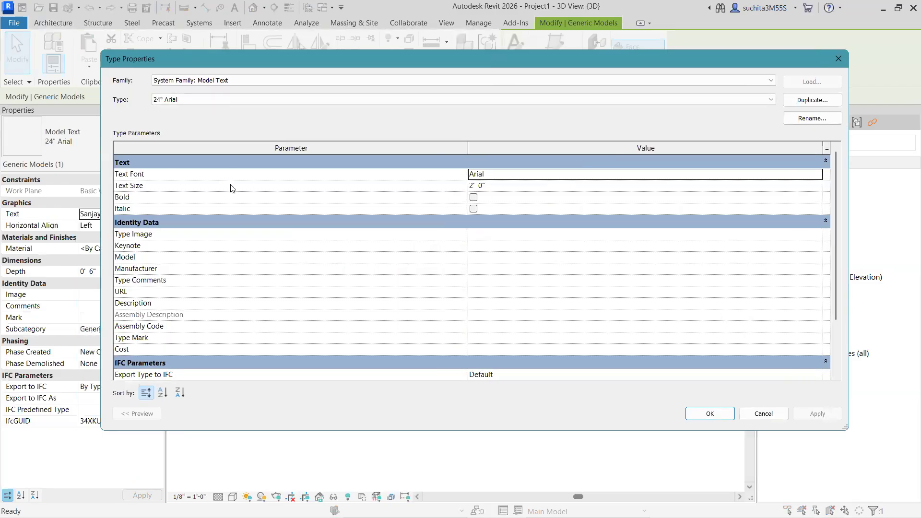
pyautogui.click(820, 178)
pyautogui.click(819, 175)
pyautogui.scroll(-5, 495, 214)
pyautogui.scroll(-10, 494, 214)
pyautogui.scroll(-3, 494, 219)
pyautogui.scroll(-2, 490, 219)
pyautogui.click(482, 195)
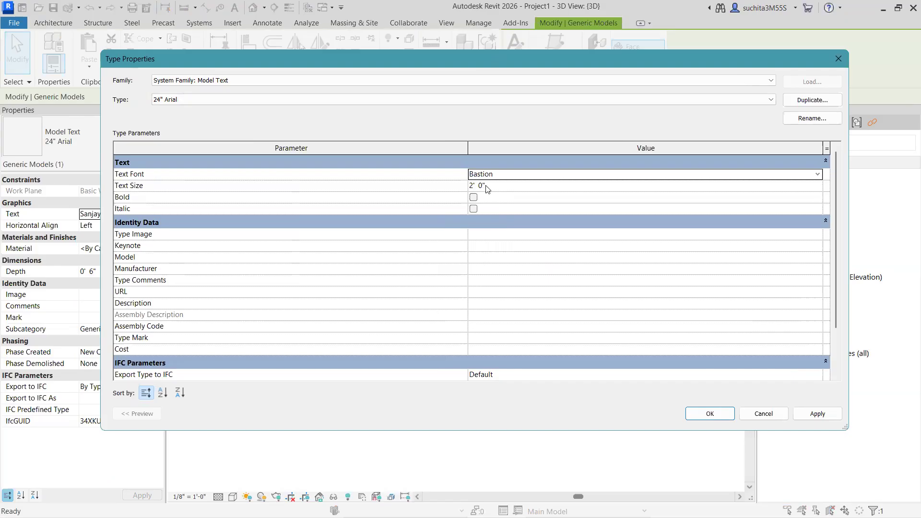
# - Set the model text type's size to 0' 6", make it bold and italic, and apply the type changes
pyautogui.click(487, 185)
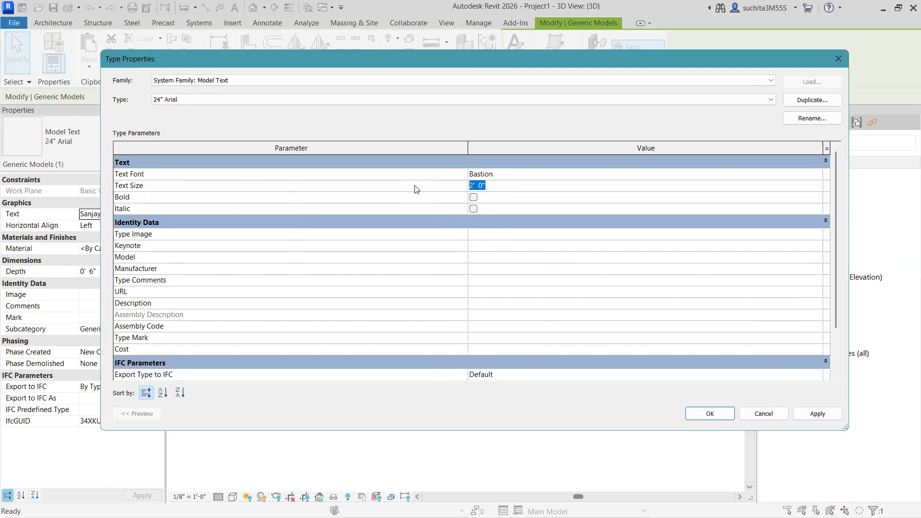
pyautogui.write('6')
pyautogui.press('Return')
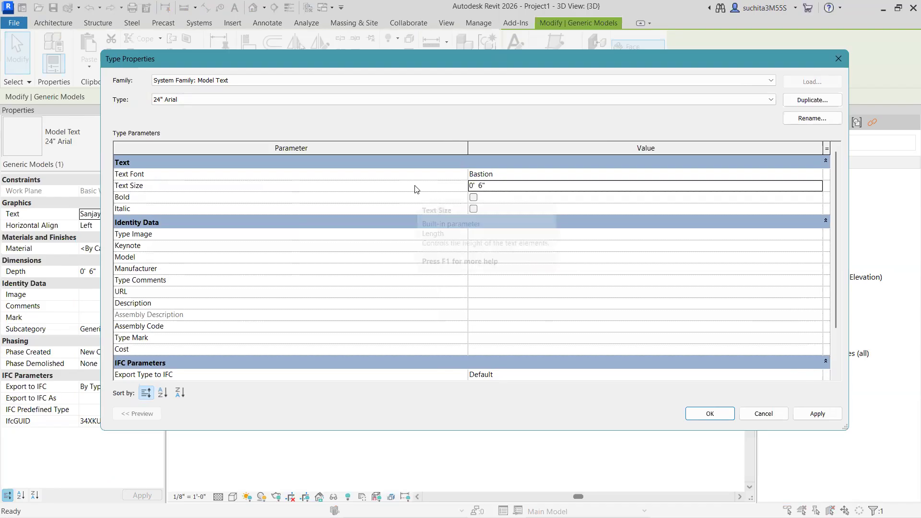
pyautogui.click(474, 198)
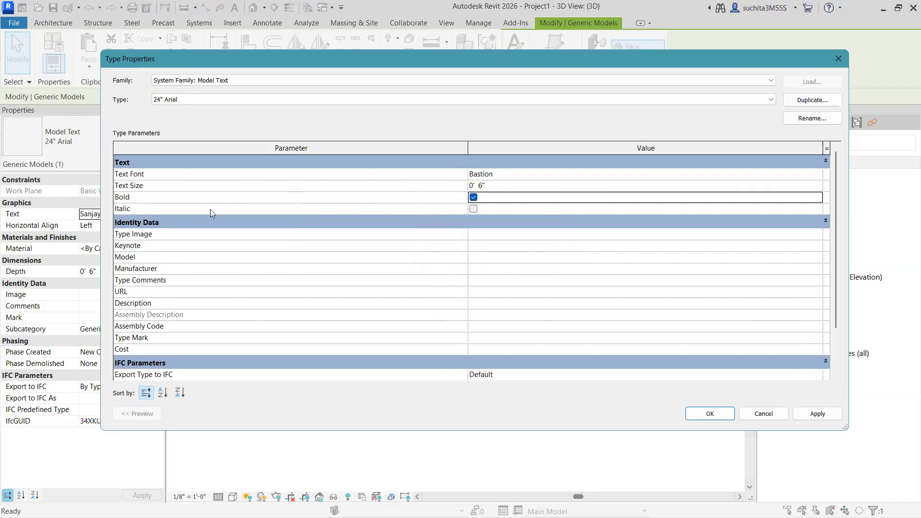
pyautogui.click(474, 208)
pyautogui.click(711, 413)
pyautogui.press('Escape')
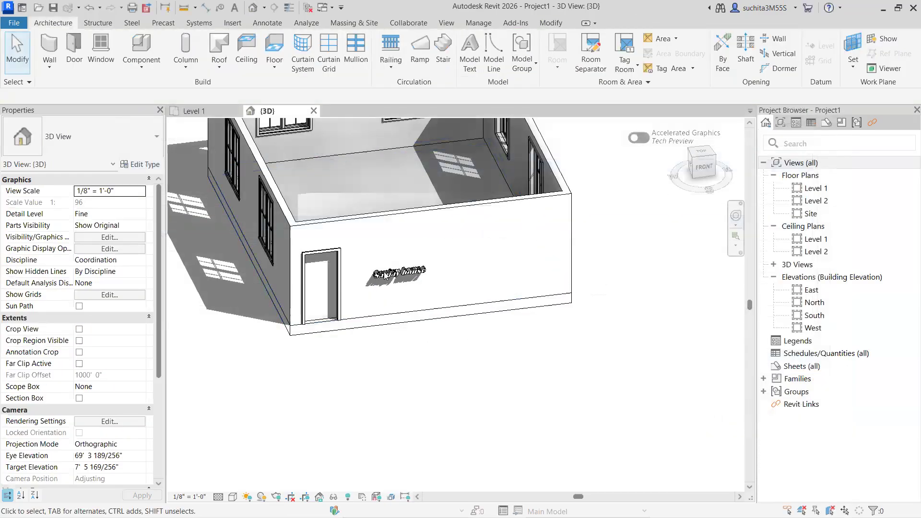
# - Turn off italic in the type properties of the front wall's model text and confirm the type change
pyautogui.scroll(4, 386, 274)
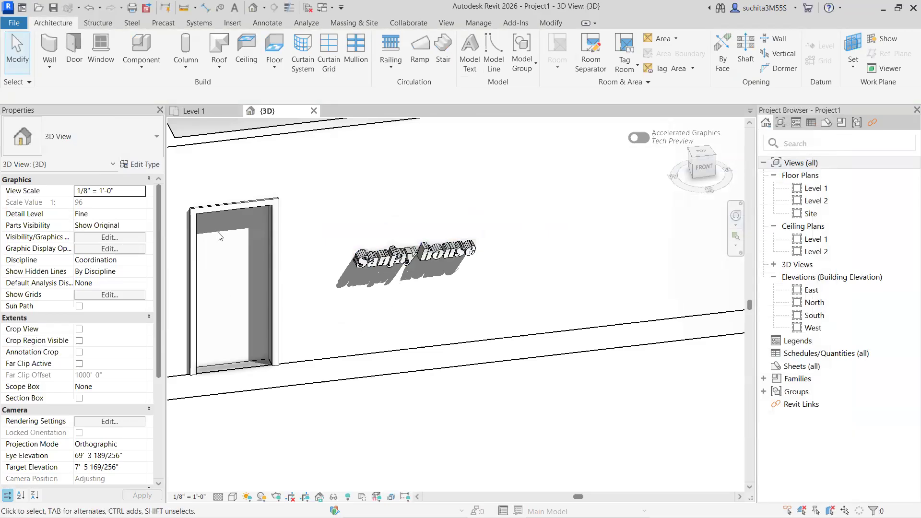
pyautogui.click(402, 260)
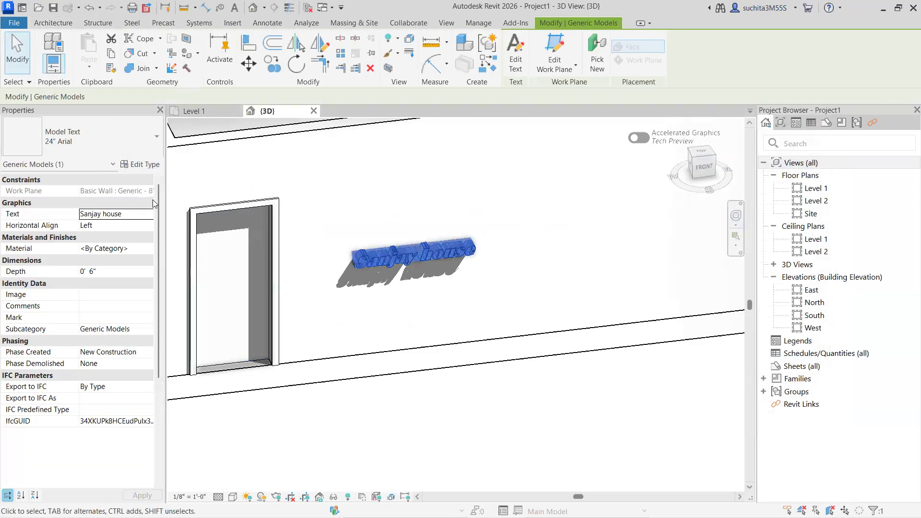
pyautogui.click(140, 164)
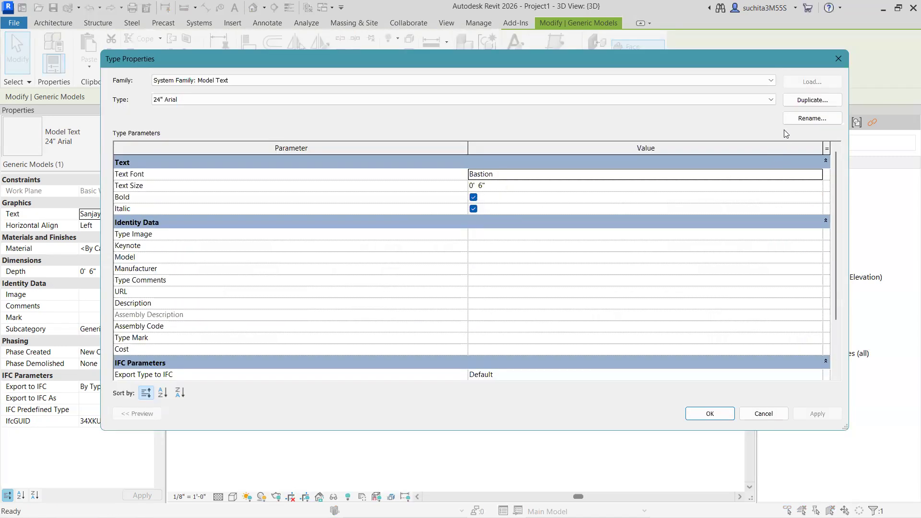
pyautogui.click(473, 209)
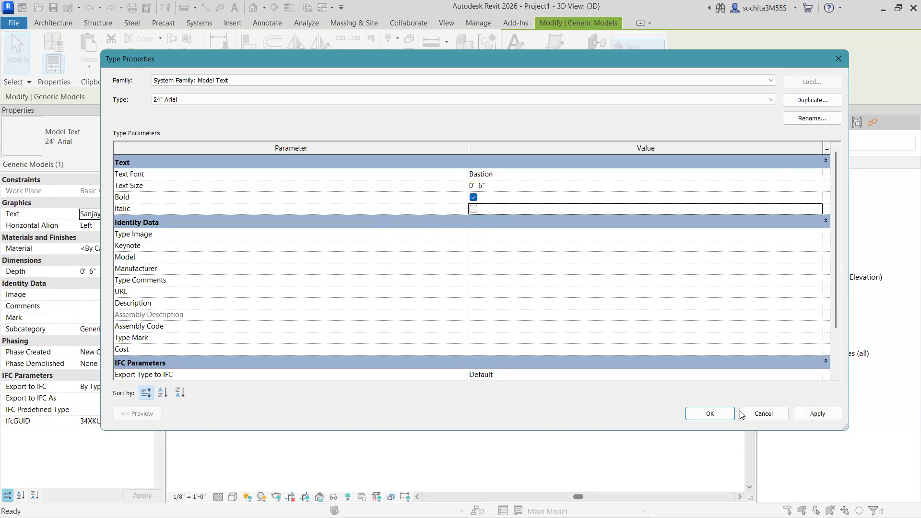
pyautogui.click(709, 413)
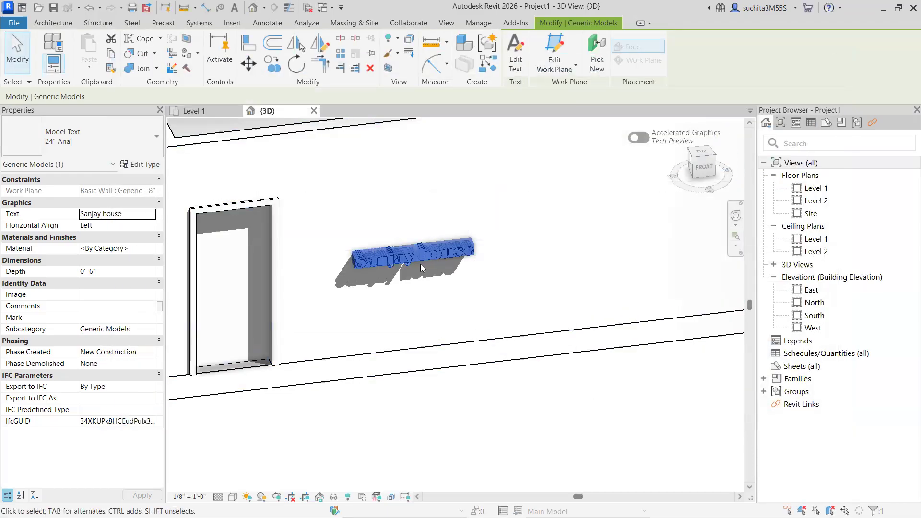
pyautogui.click(349, 358)
pyautogui.scroll(4, 373, 278)
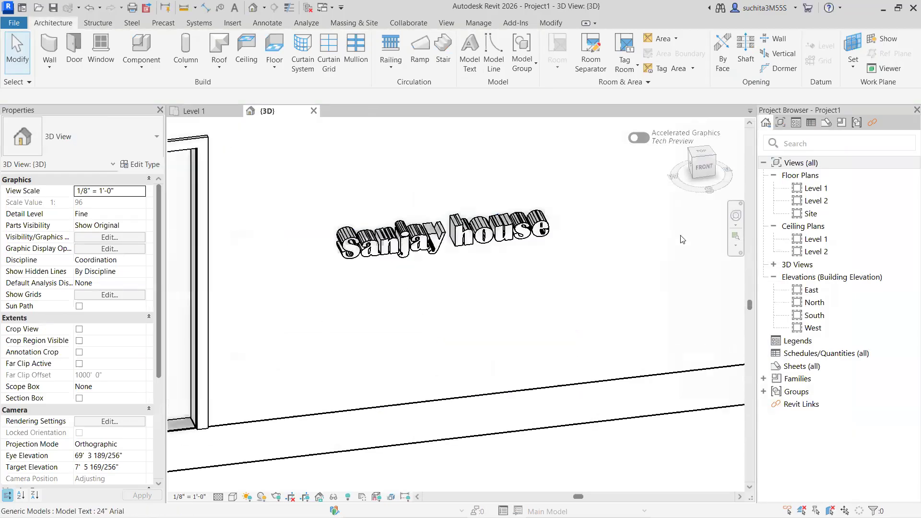
# - Set the depth of the front wall's model text to 0' 2"
pyautogui.scroll(-3, 682, 239)
pyautogui.keyDown('shift'); pyautogui.moveTo(684, 226); pyautogui.dragTo(674, 208, button='middle'); pyautogui.keyUp('shift')
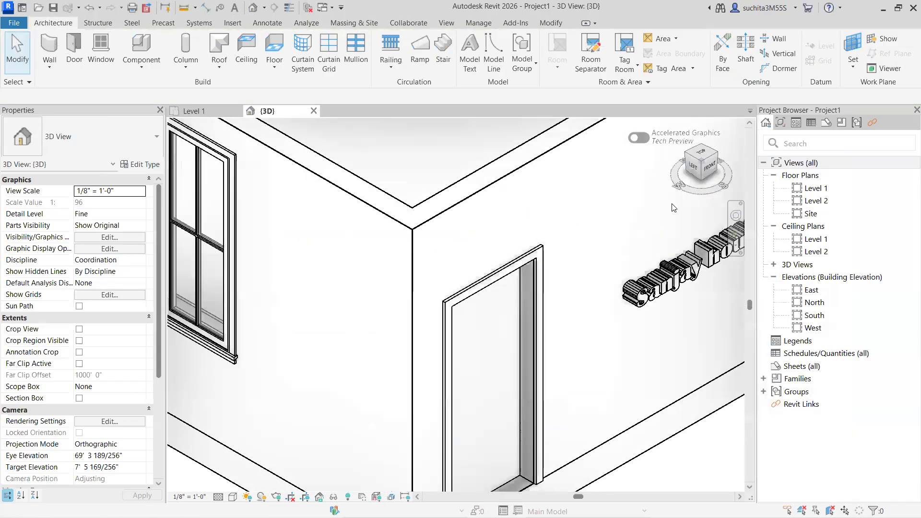
pyautogui.scroll(1, 579, 320)
pyautogui.moveTo(575, 322); pyautogui.dragTo(408, 326, button='middle')
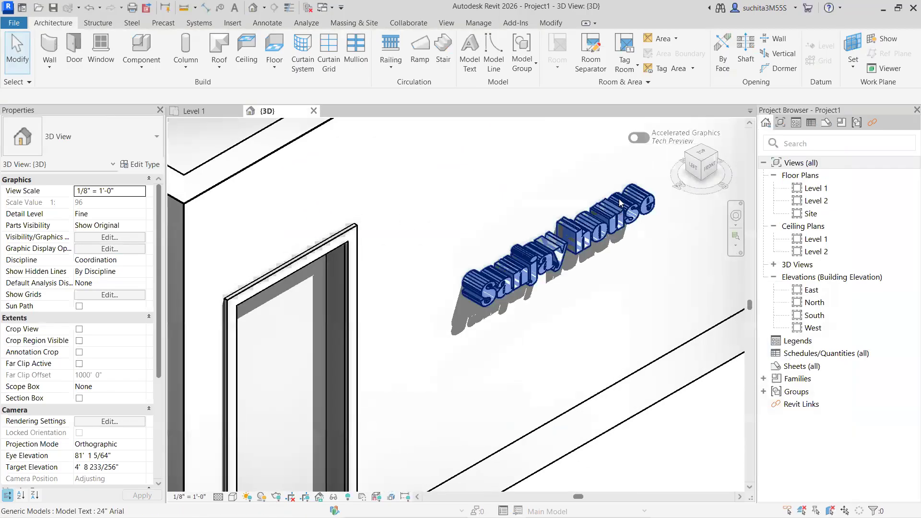
pyautogui.click(477, 315)
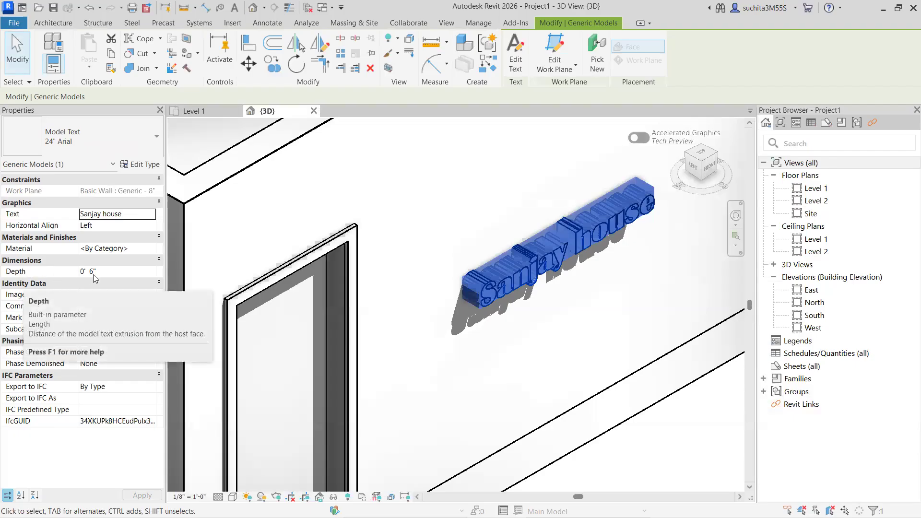
pyautogui.click(104, 272)
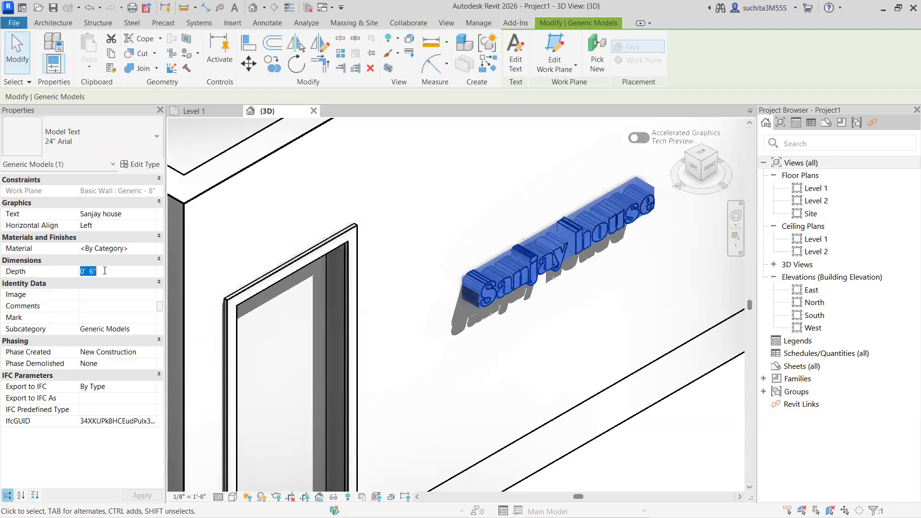
pyautogui.write('2')
pyautogui.press('Return')
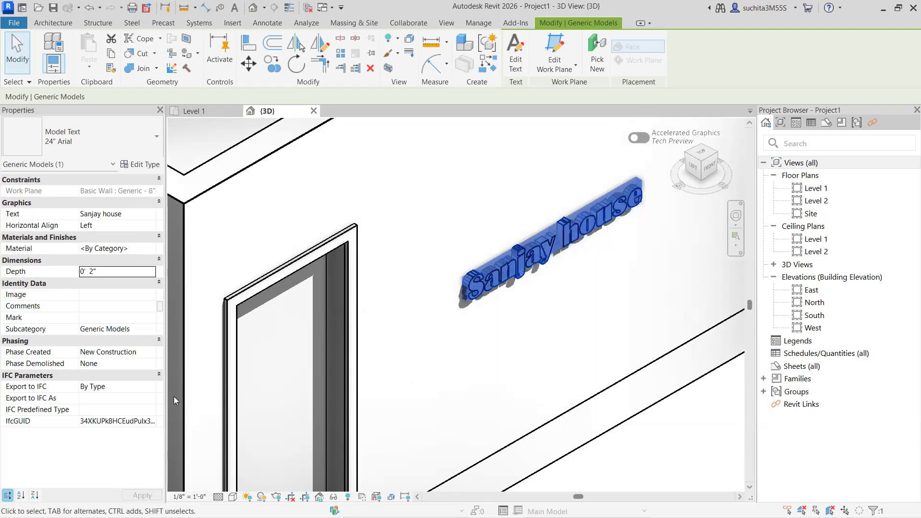
# - Reduce the model text's depth to 0' 1", apply it, and deselect the text
pyautogui.click(105, 267)
pyautogui.write('1')
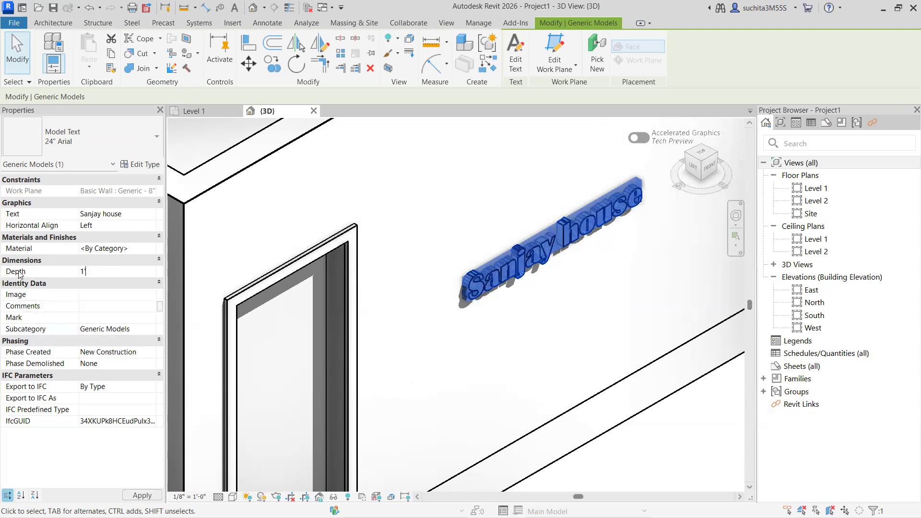
pyautogui.click(135, 495)
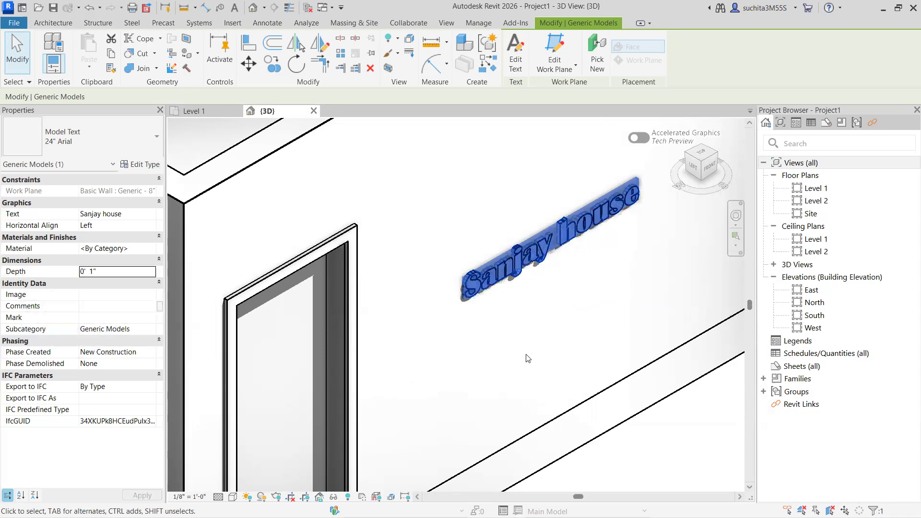
pyautogui.click(541, 354)
pyautogui.moveTo(542, 320); pyautogui.dragTo(524, 358, button='middle')
pyautogui.scroll(-1, 535, 341)
pyautogui.scroll(1, 537, 308)
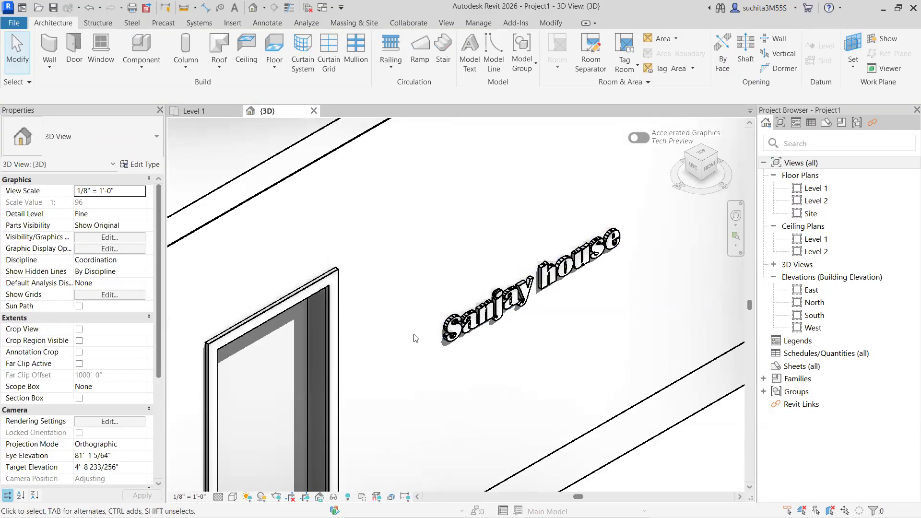
pyautogui.click(459, 329)
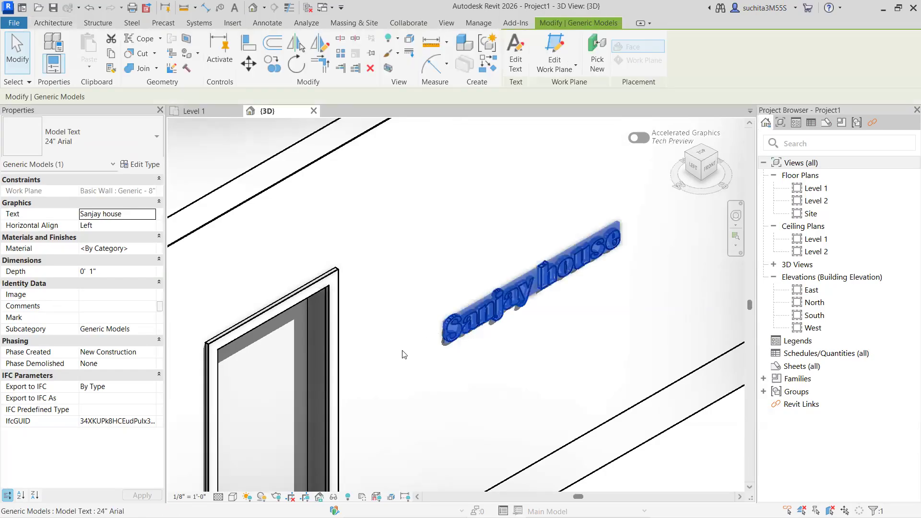
pyautogui.click(401, 374)
# - Switch the 3D view's visual style to Realistic
pyautogui.scroll(-2, 456, 372)
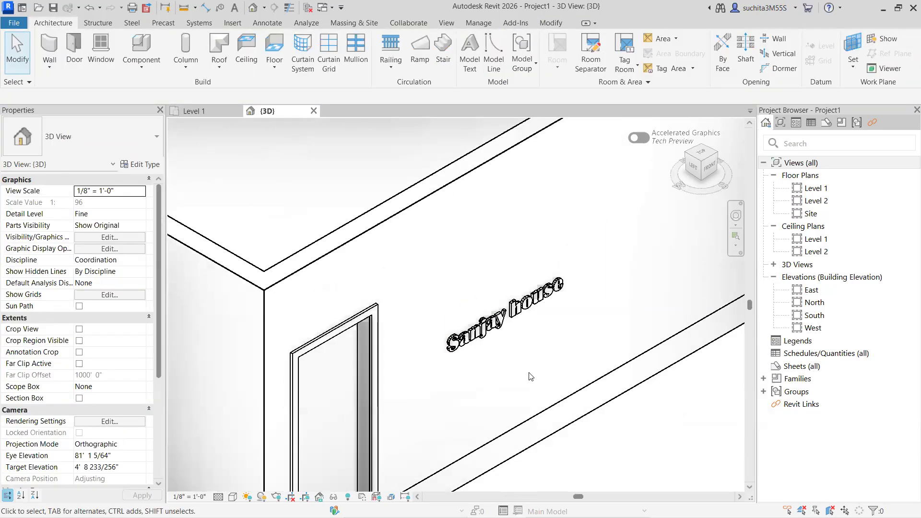
pyautogui.scroll(-1, 536, 374)
pyautogui.scroll(1, 554, 397)
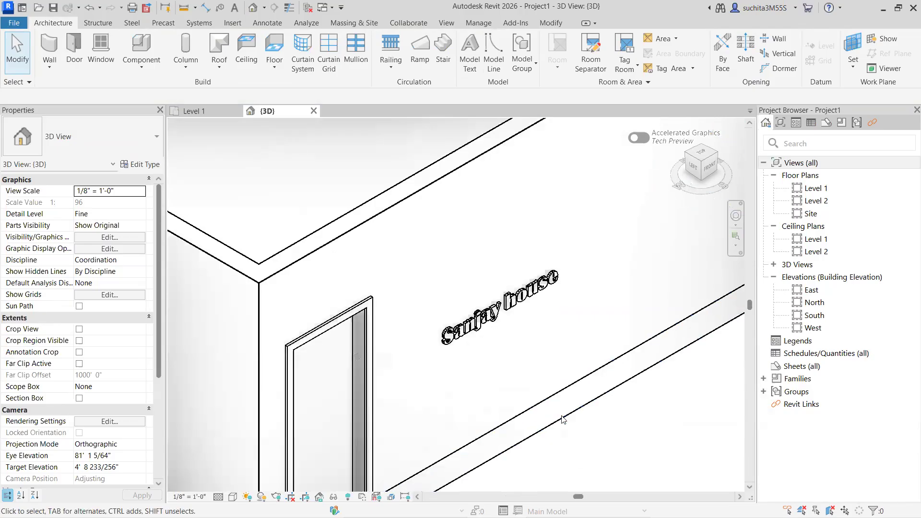
pyautogui.click(233, 497)
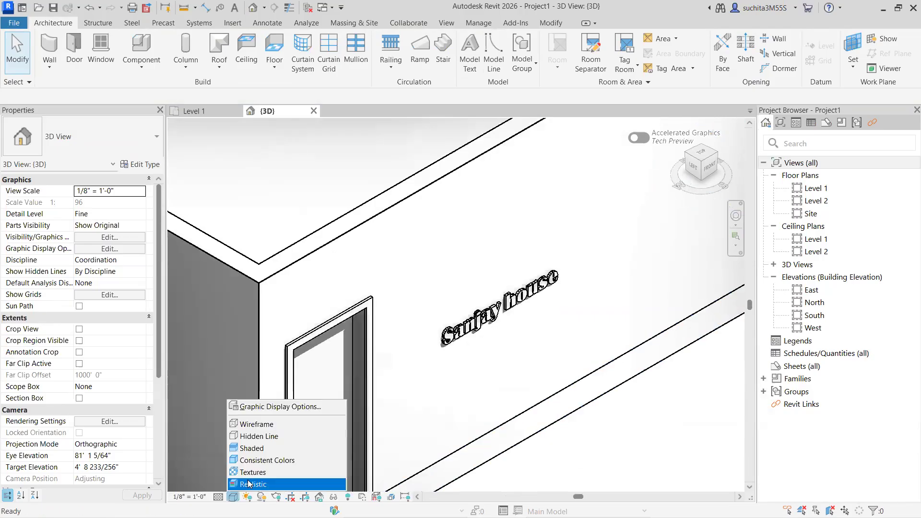
pyautogui.click(249, 484)
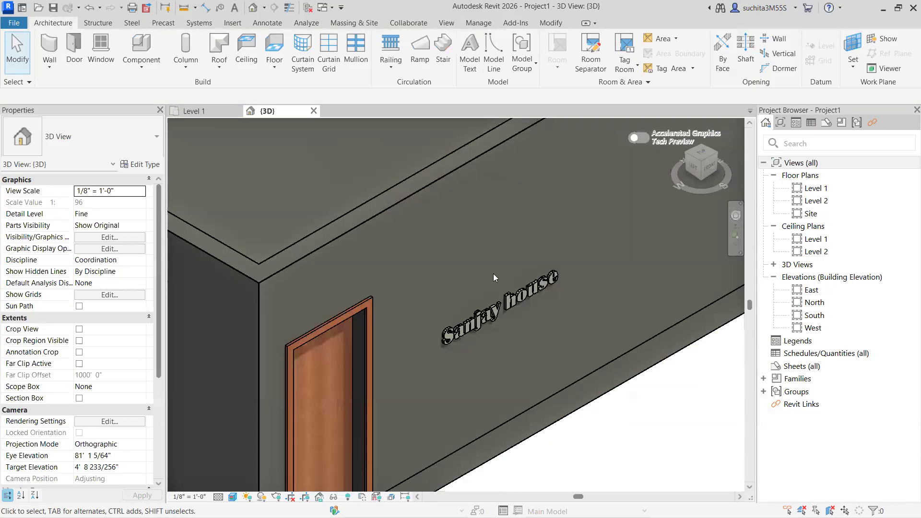
# - Assign the Oak Flooring material to the front wall's model text and check how it looks on the wall
pyautogui.scroll(6, 458, 340)
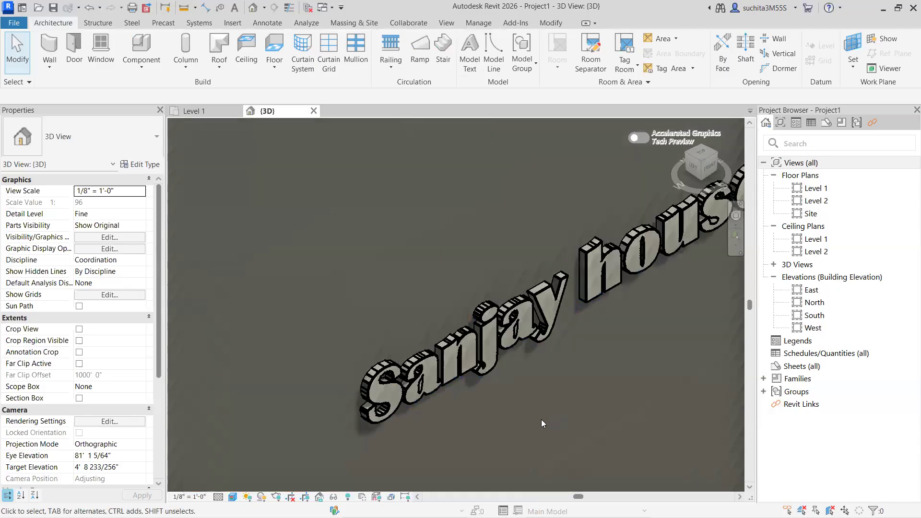
pyautogui.scroll(4, 409, 422)
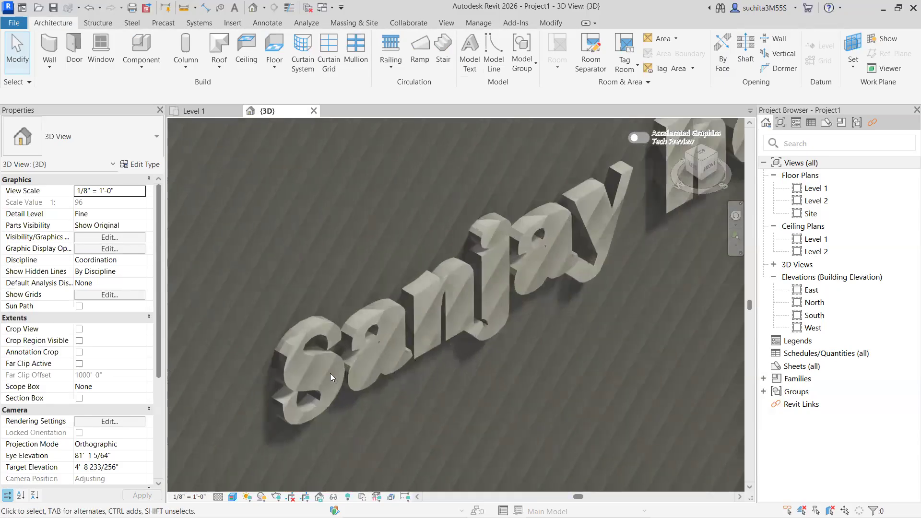
pyautogui.click(328, 351)
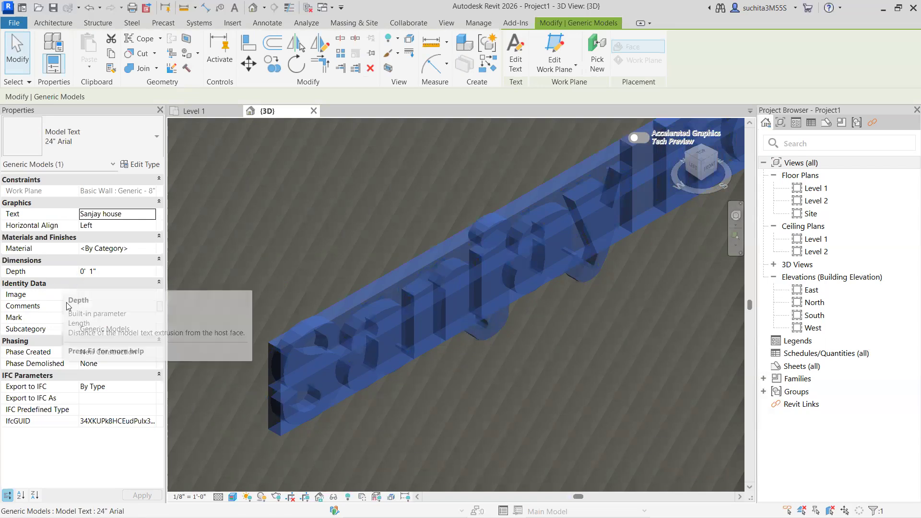
pyautogui.click(144, 249)
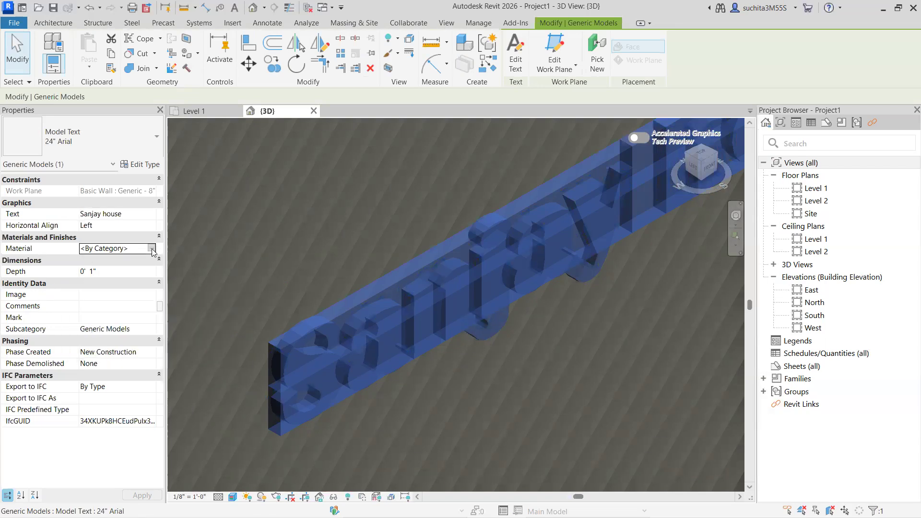
pyautogui.click(151, 249)
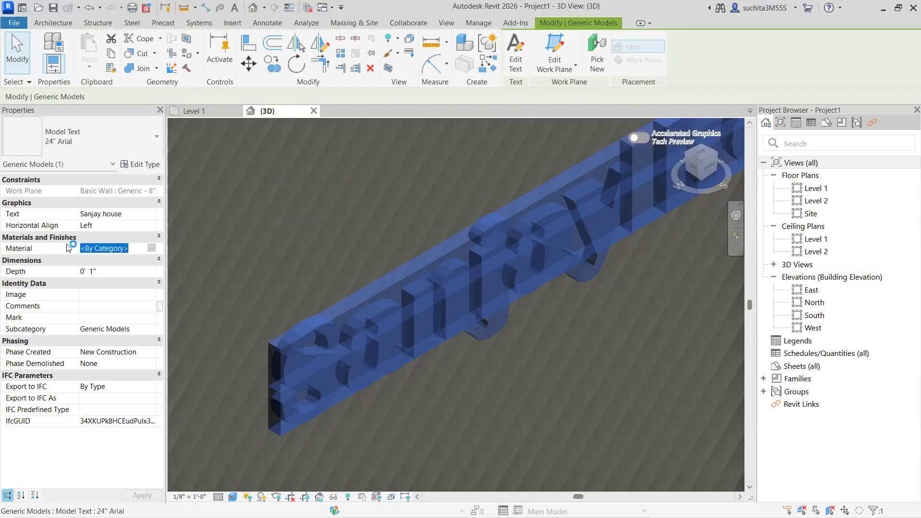
pyautogui.click(151, 248)
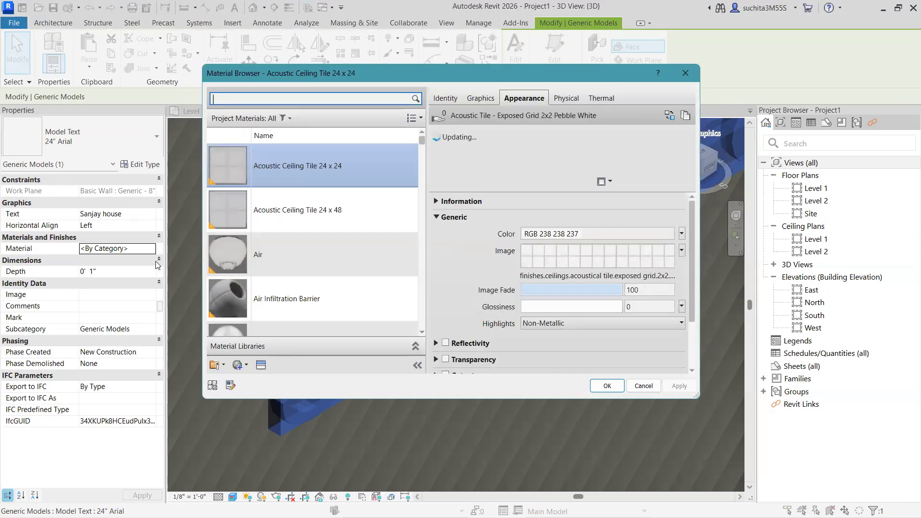
pyautogui.scroll(-3, 265, 271)
pyautogui.scroll(-10, 269, 269)
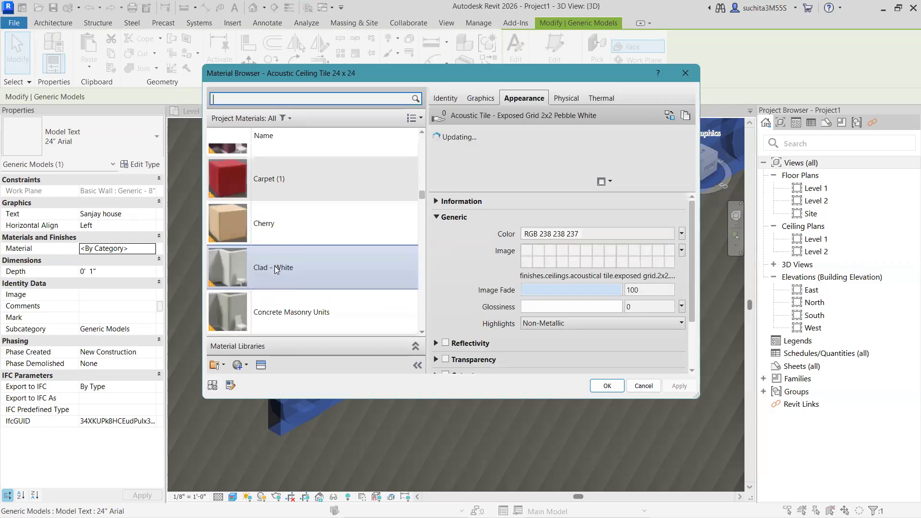
pyautogui.scroll(-3, 274, 269)
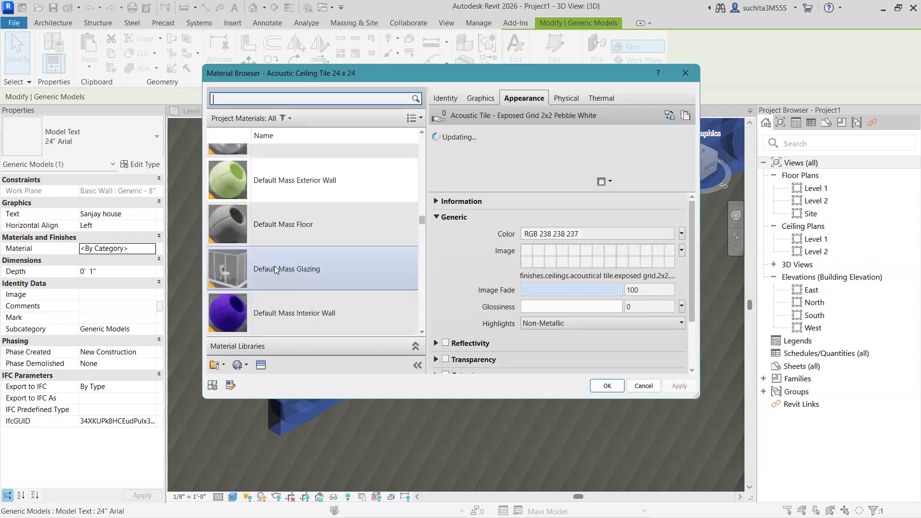
pyautogui.scroll(-5, 282, 271)
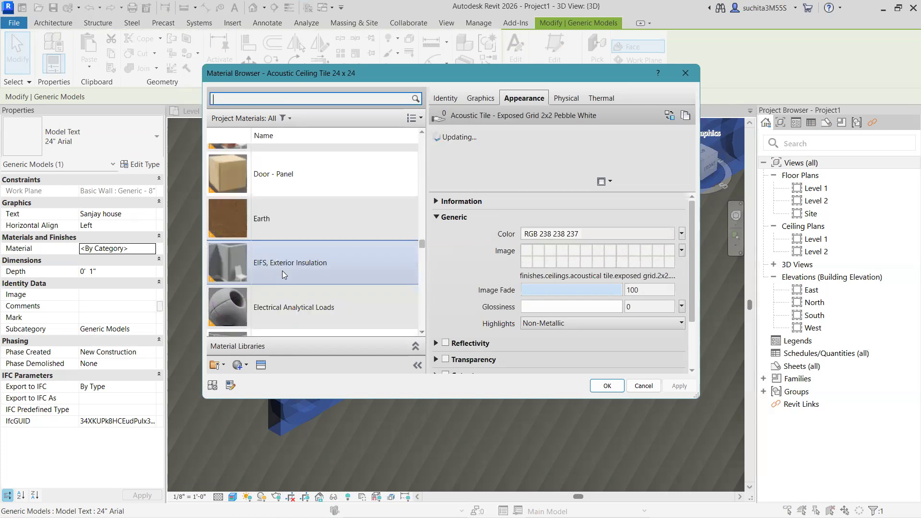
pyautogui.scroll(-12, 282, 272)
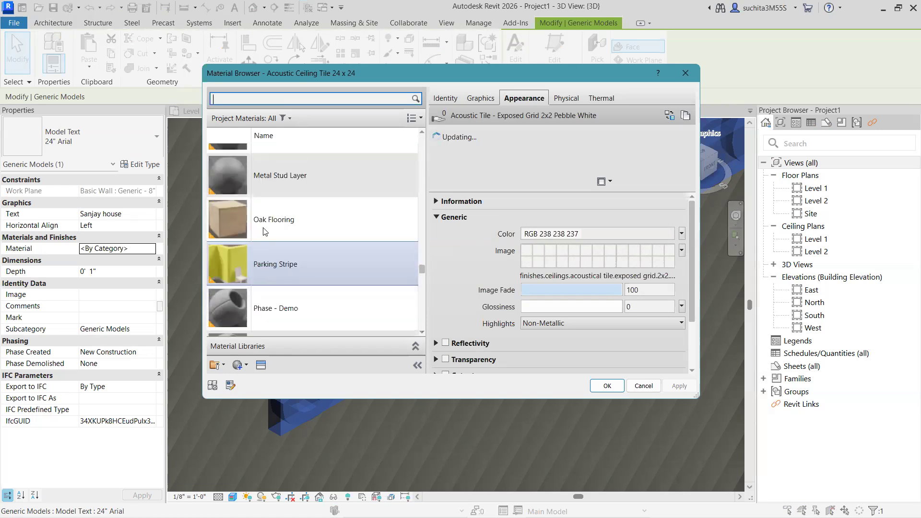
pyautogui.click(271, 226)
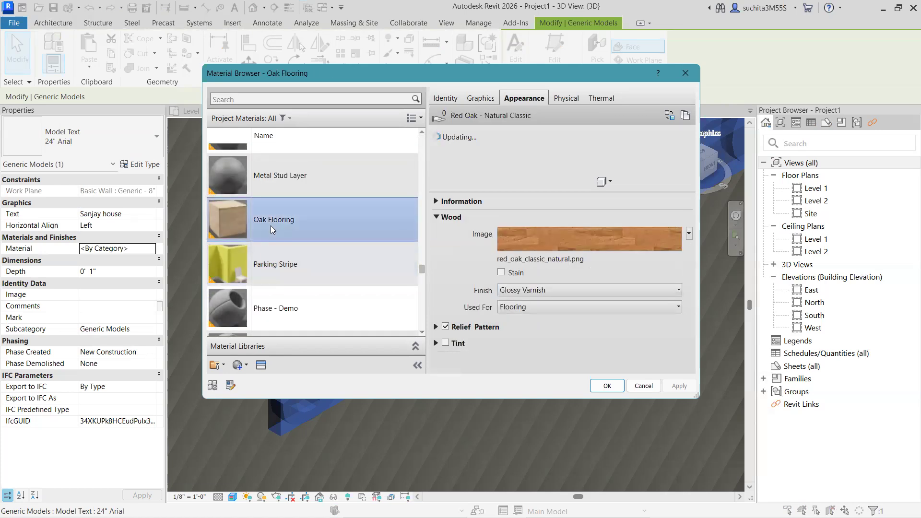
pyautogui.click(613, 387)
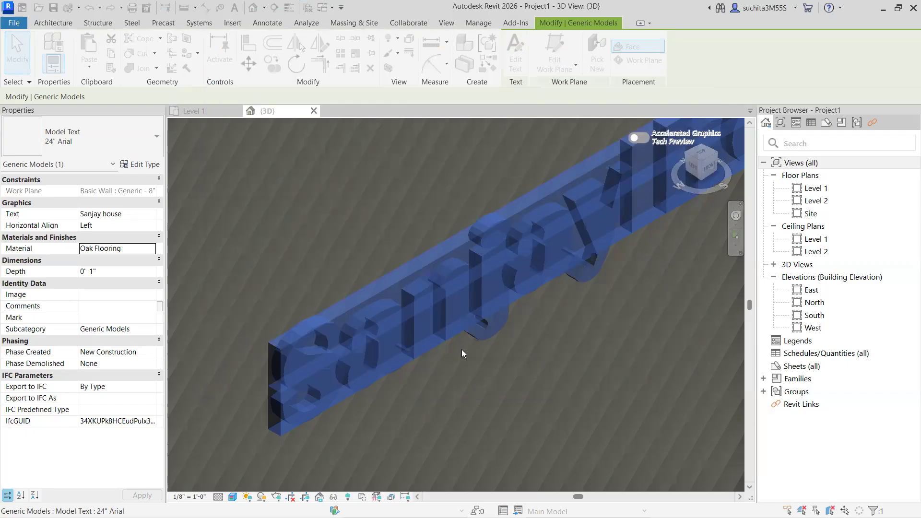
pyautogui.scroll(-1, 259, 358)
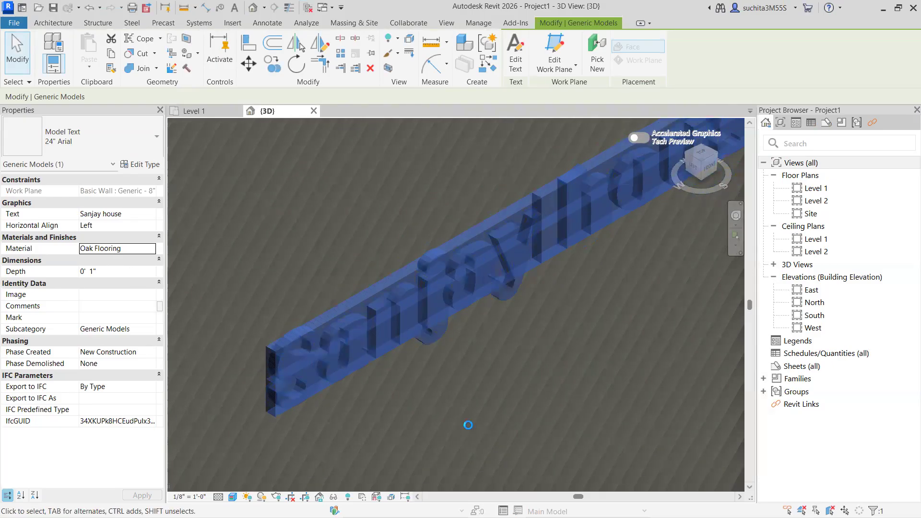
pyautogui.click(490, 427)
pyautogui.scroll(1, 378, 406)
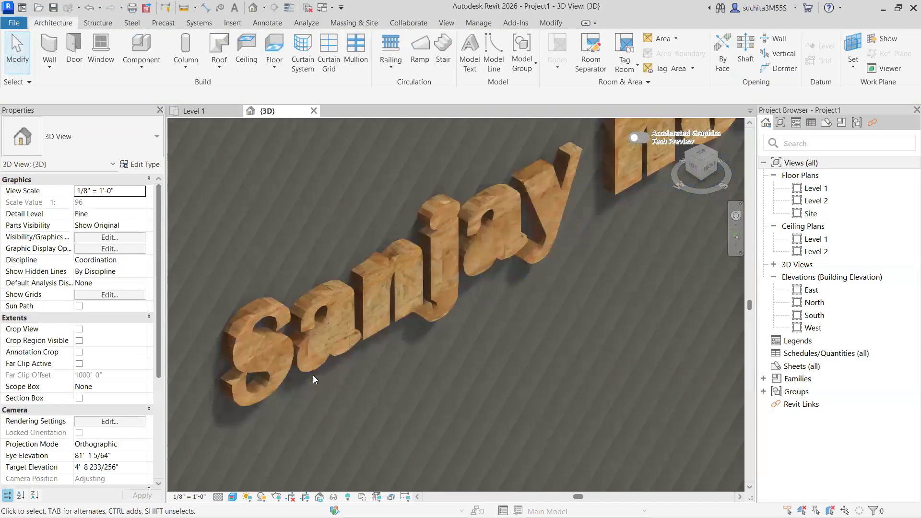
pyautogui.scroll(3, 298, 372)
pyautogui.scroll(-5, 298, 376)
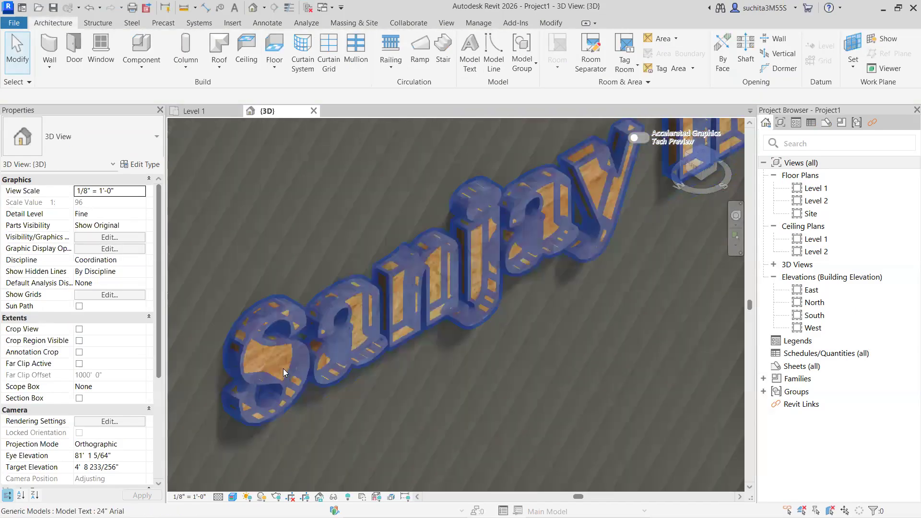
pyautogui.scroll(-4, 453, 401)
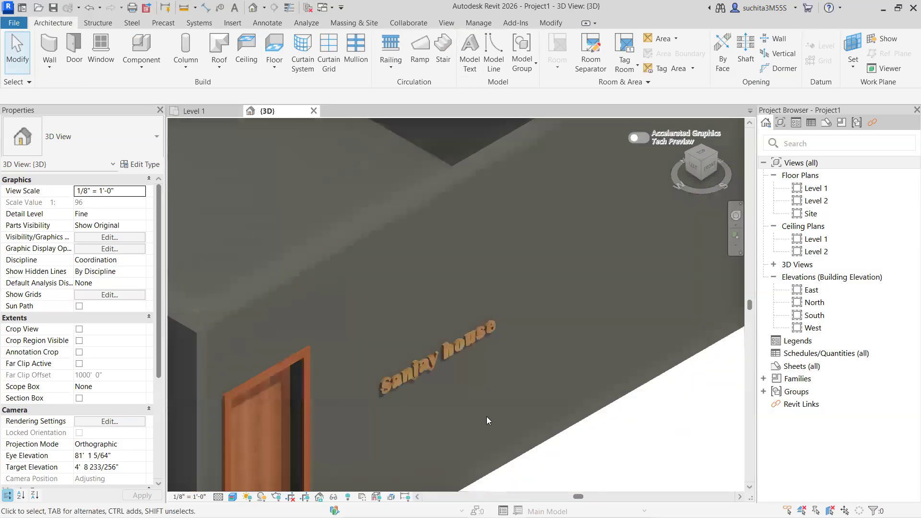
# - Set the text size of the front wall's model text type to 0' 10" and deselect the text
pyautogui.scroll(2, 487, 410)
pyautogui.scroll(-4, 464, 385)
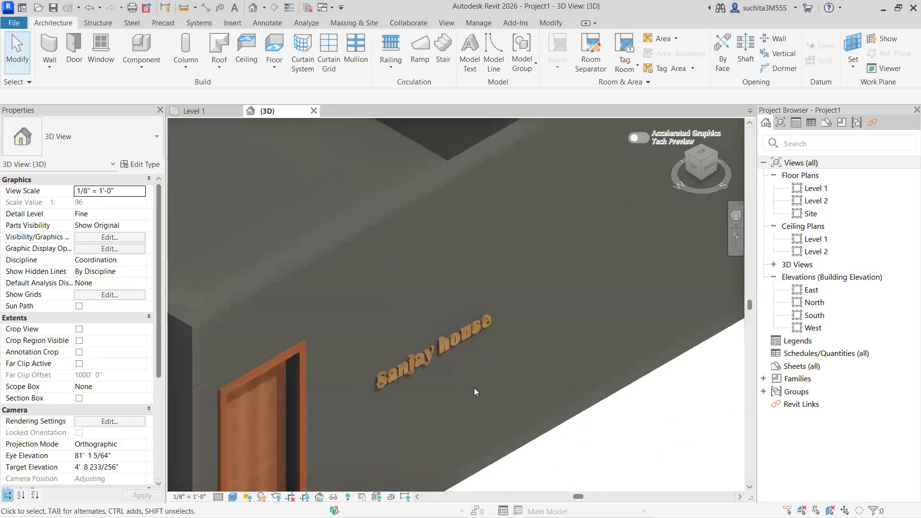
pyautogui.scroll(3, 439, 373)
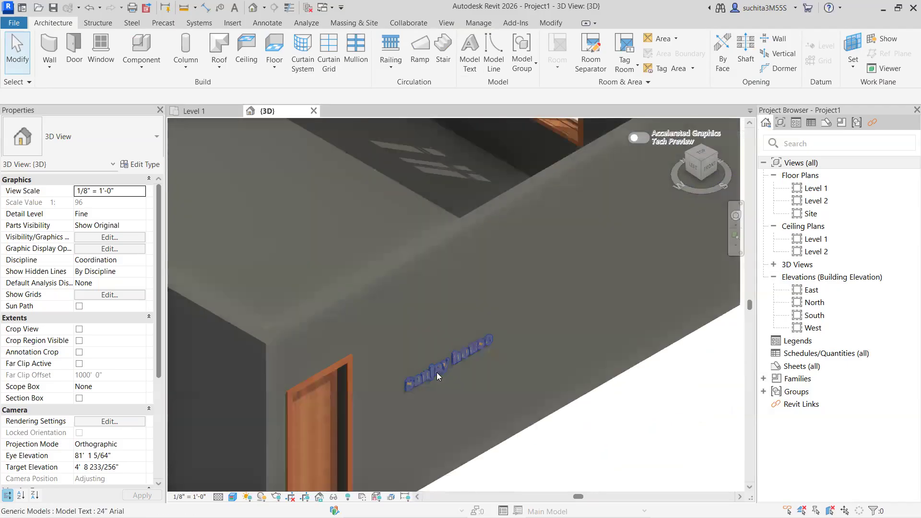
pyautogui.click(438, 376)
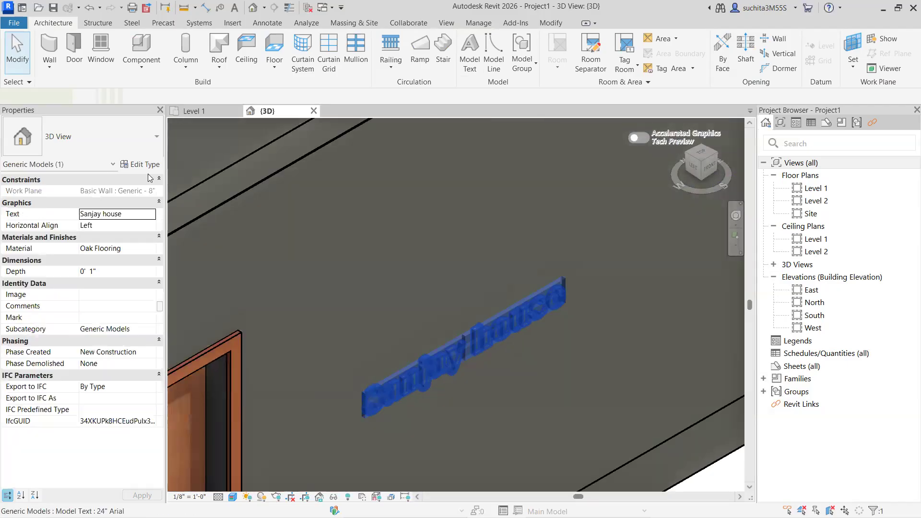
pyautogui.click(140, 165)
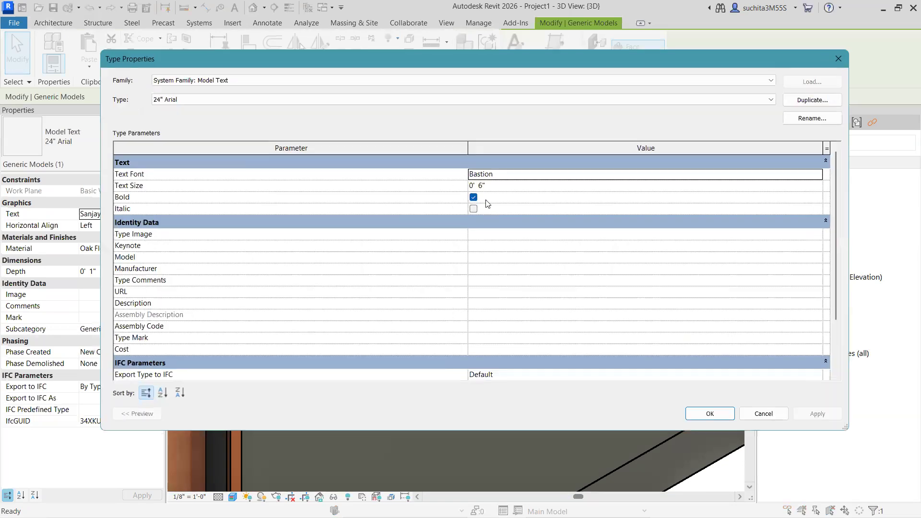
pyautogui.click(379, 190)
pyautogui.write('10"')
pyautogui.press('Return')
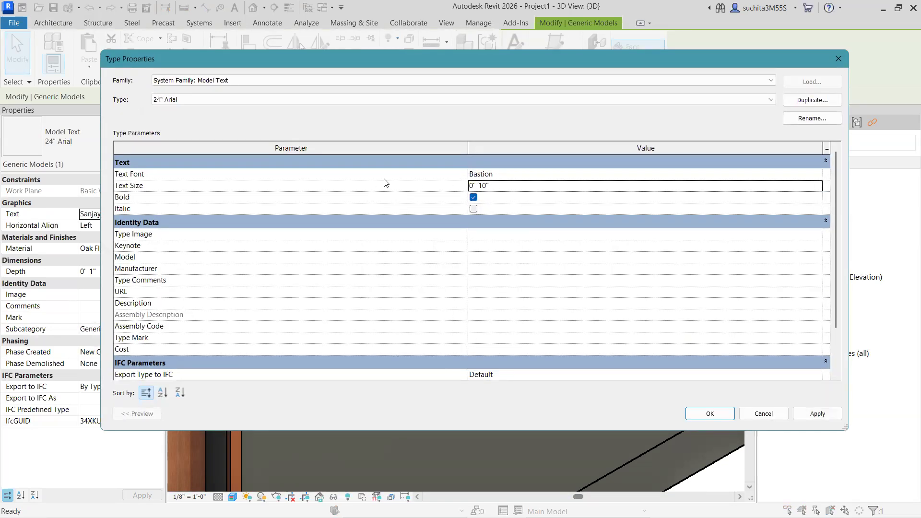
pyautogui.click(711, 414)
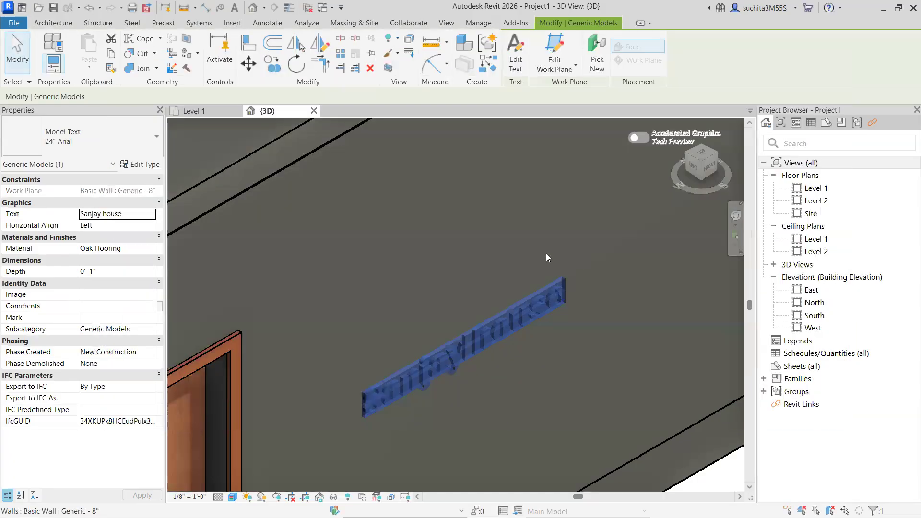
pyautogui.scroll(-2, 440, 308)
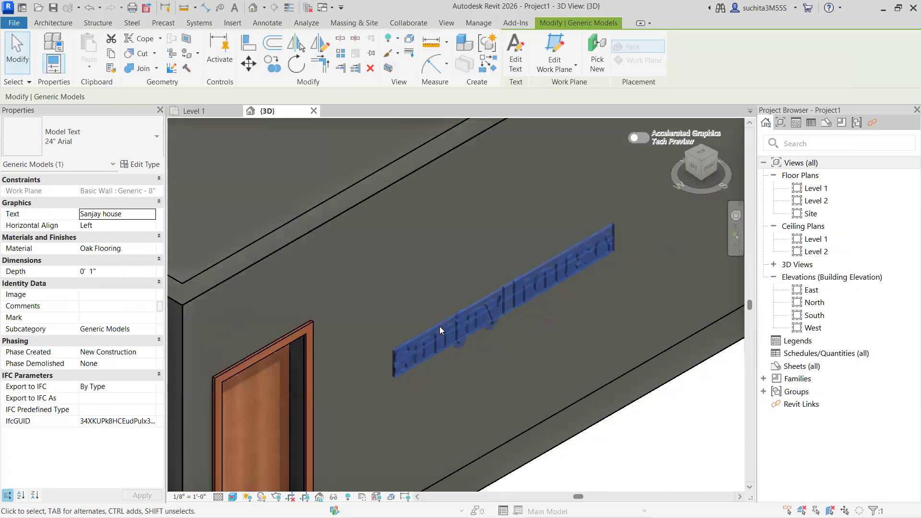
pyautogui.press('Escape')
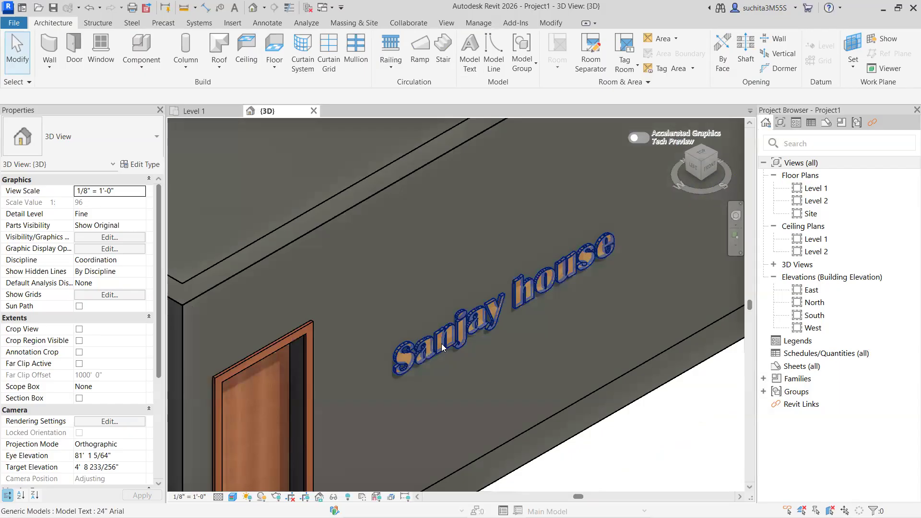
# - Set the depth of the front wall's model text to 0' 4" and deselect it
pyautogui.click(441, 348)
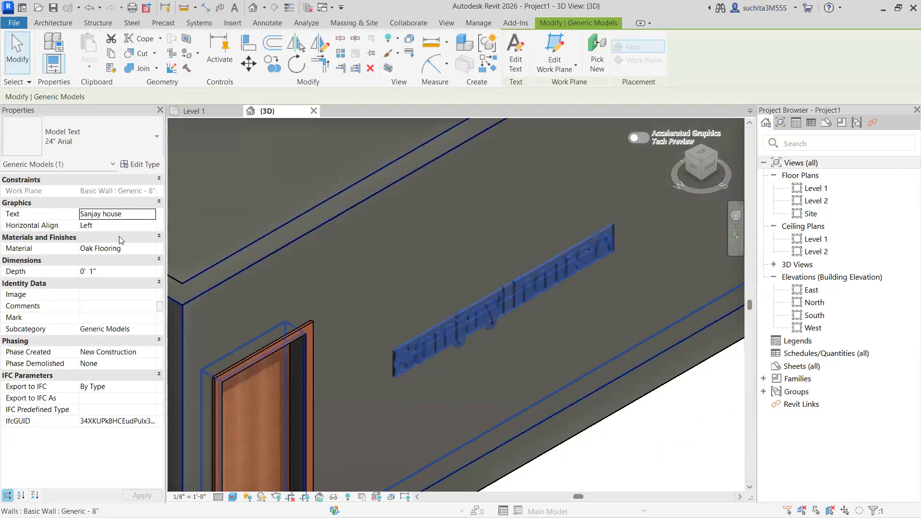
pyautogui.click(45, 263)
pyautogui.write('4')
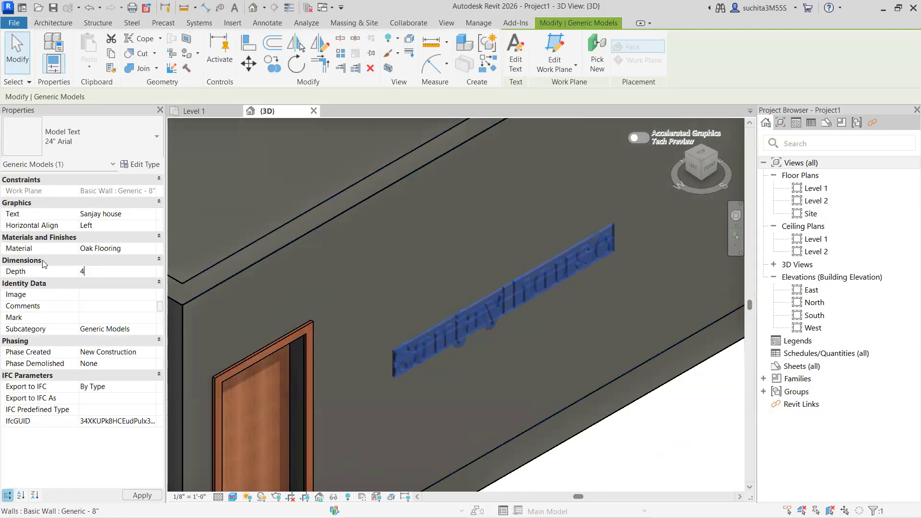
pyautogui.write('"')
pyautogui.press('Return')
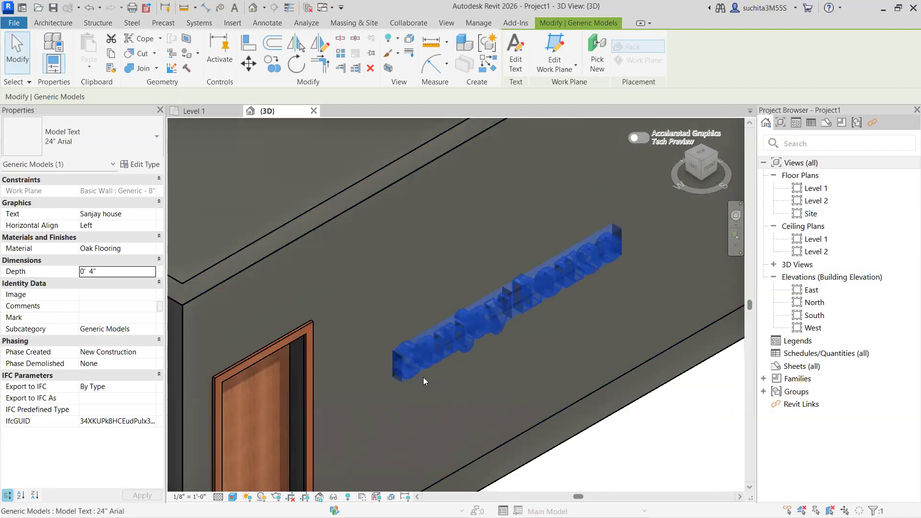
pyautogui.press('Escape')
pyautogui.scroll(3, 415, 357)
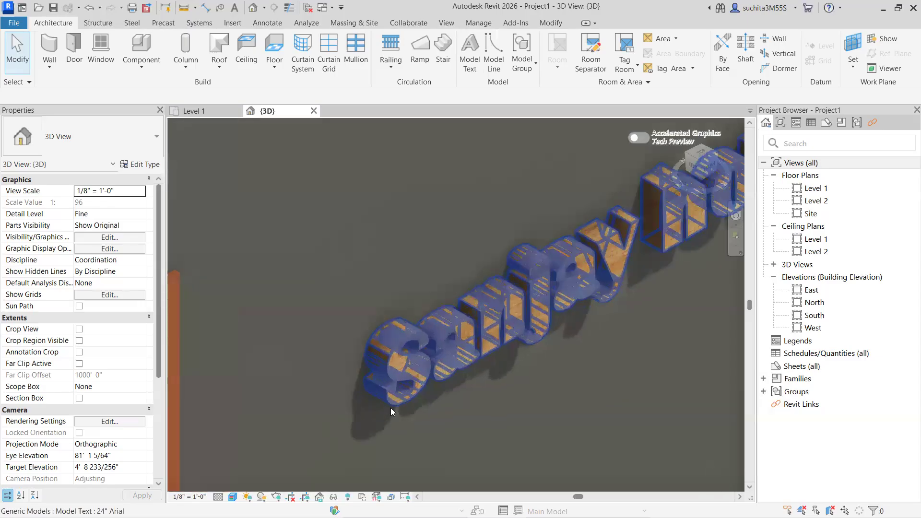
# - Assign the Stainless Steel material to the front wall's model text and check its look on the wall
pyautogui.click(429, 337)
pyautogui.click(150, 253)
pyautogui.click(151, 252)
pyautogui.scroll(-3, 257, 242)
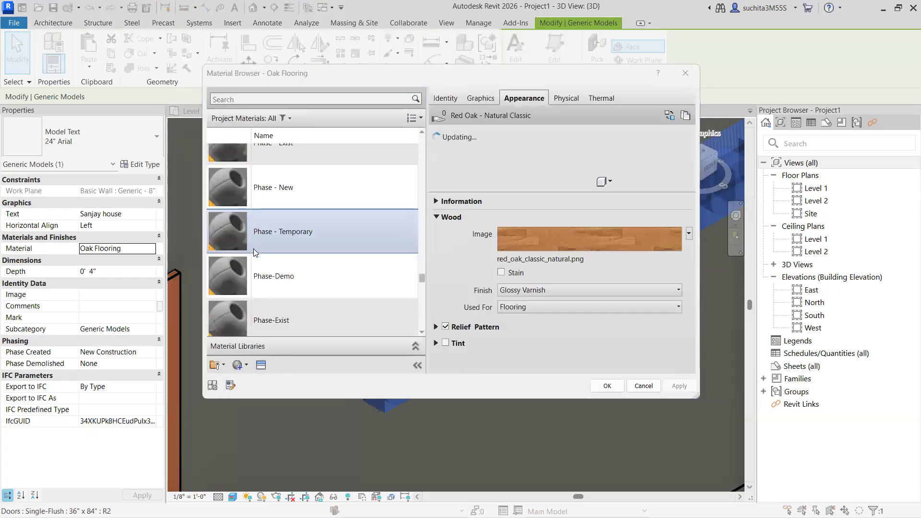
pyautogui.scroll(-5, 254, 252)
pyautogui.doubleClick(250, 262)
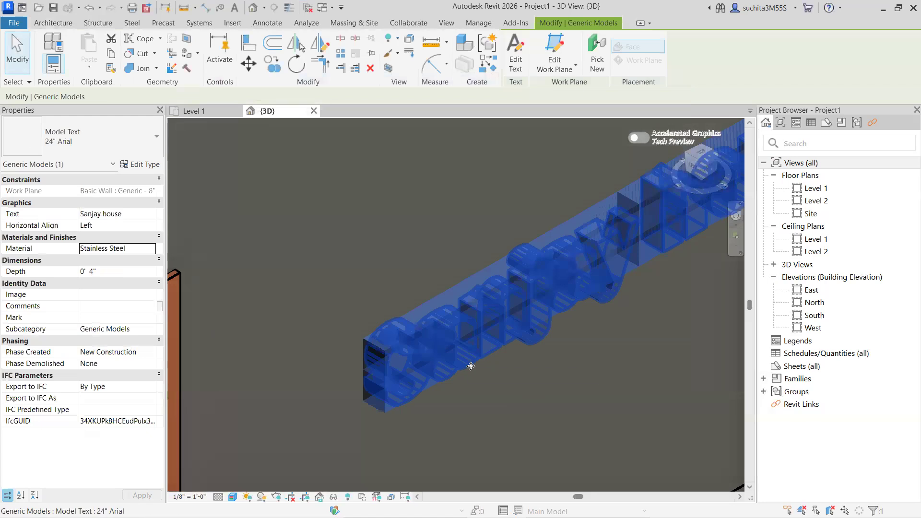
pyautogui.click(284, 344)
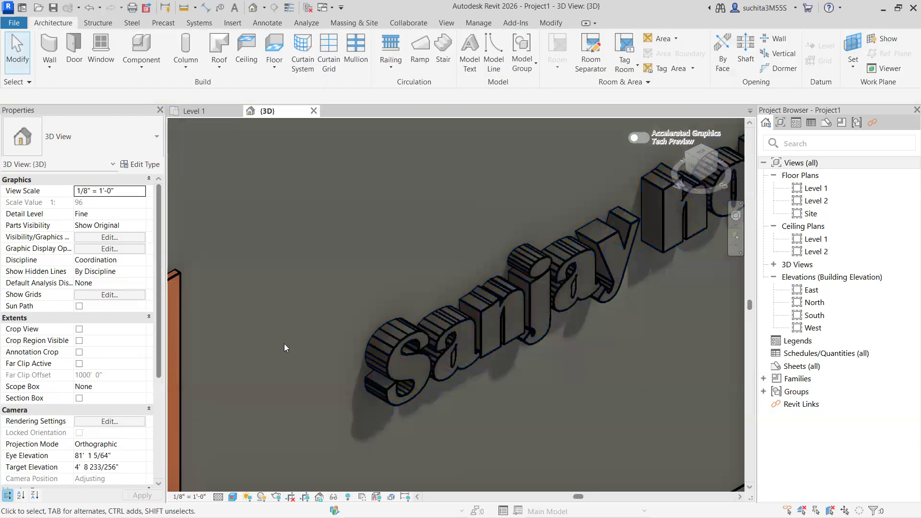
pyautogui.keyDown('shift'); pyautogui.moveTo(321, 372); pyautogui.dragTo(392, 371, button='middle'); pyautogui.keyUp('shift')
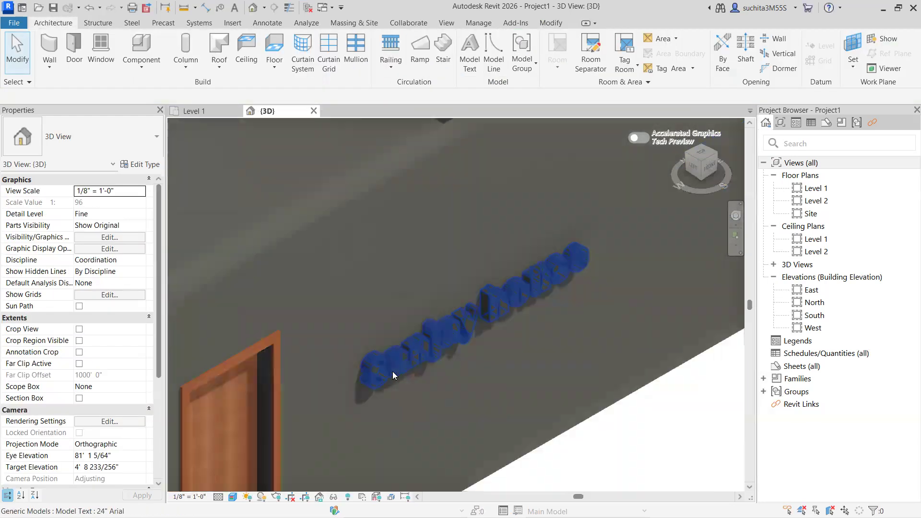
pyautogui.scroll(3, 398, 363)
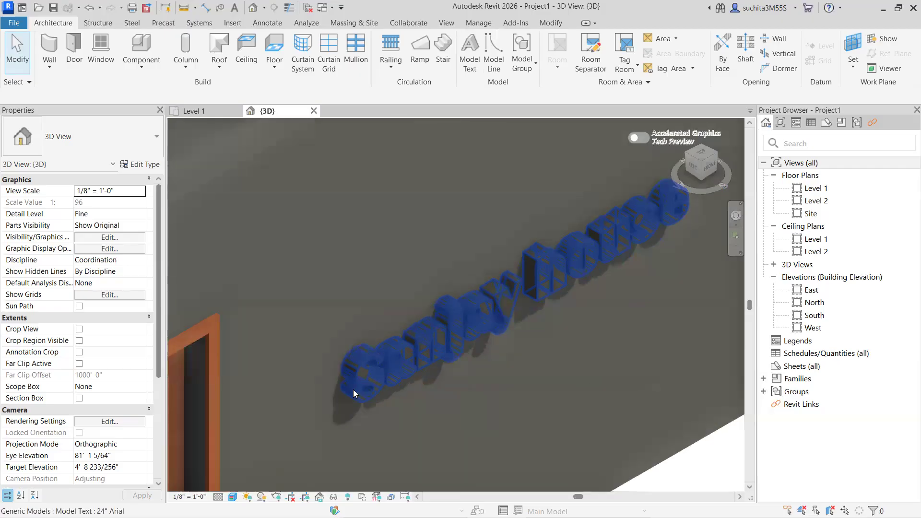
pyautogui.scroll(-3, 331, 395)
pyautogui.moveTo(370, 366); pyautogui.dragTo(387, 338, button='middle')
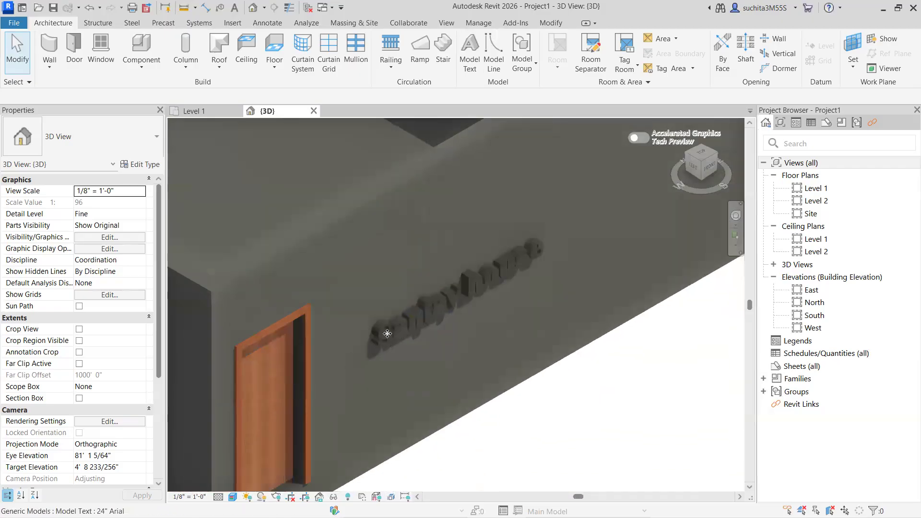
# - Browse the project materials, assign Grass to the front wall's model text, and deselect the text
pyautogui.click(387, 334)
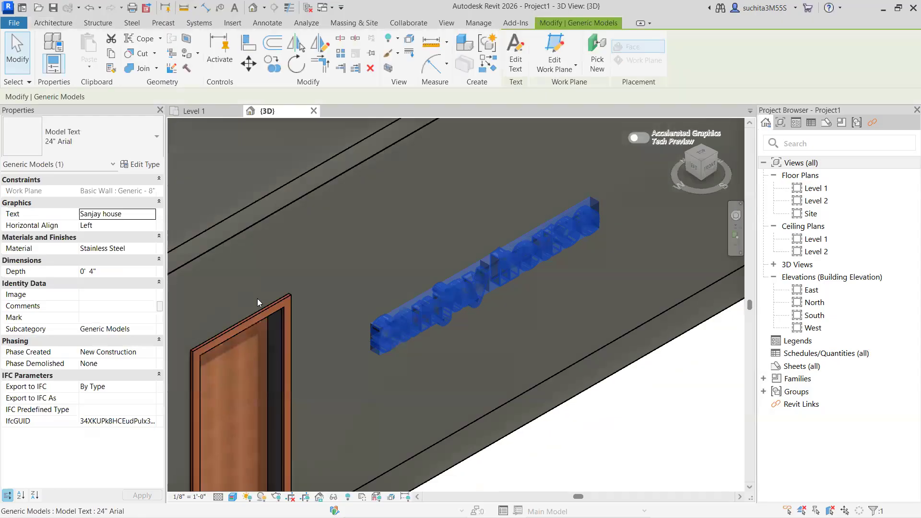
pyautogui.click(144, 249)
pyautogui.click(153, 249)
pyautogui.scroll(-10, 249, 267)
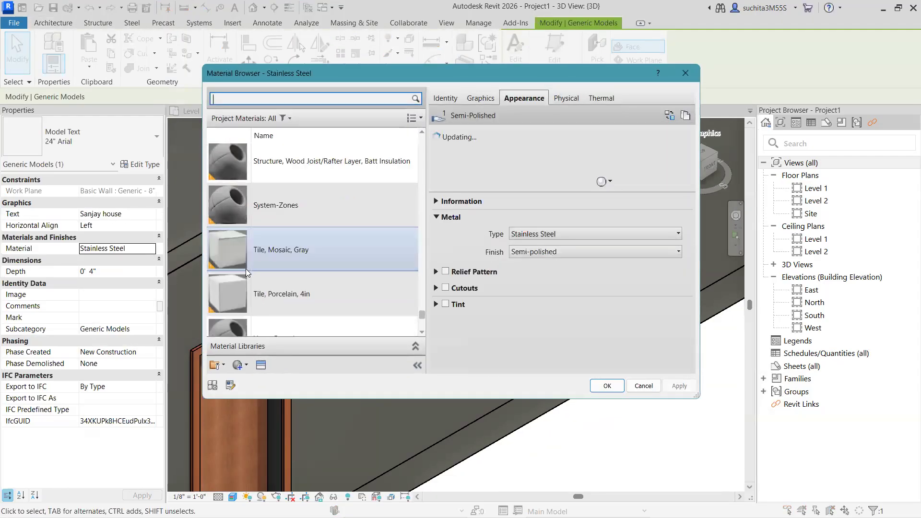
pyautogui.click(255, 271)
pyautogui.scroll(8, 255, 278)
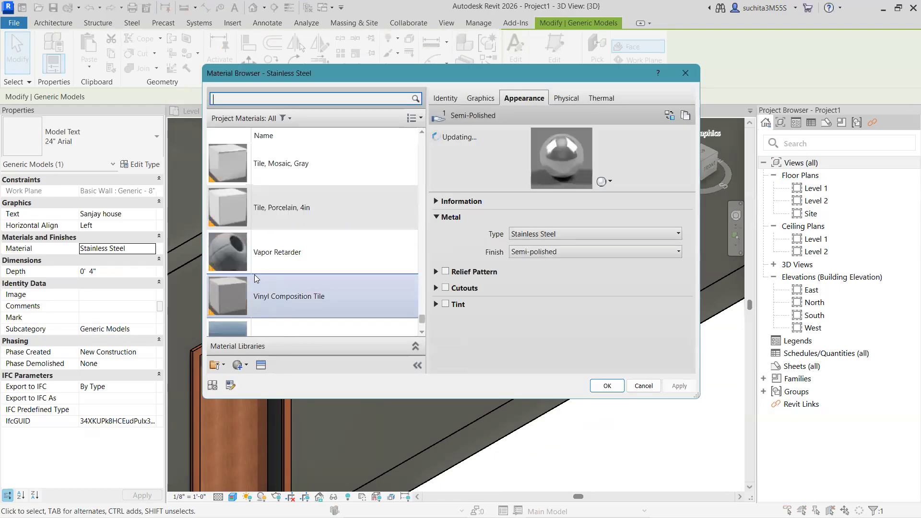
pyautogui.scroll(10, 255, 279)
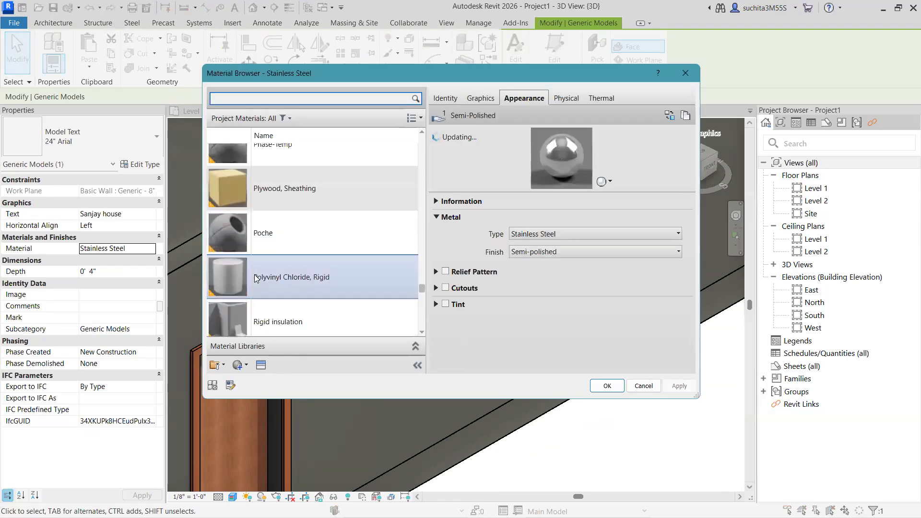
pyautogui.scroll(10, 255, 276)
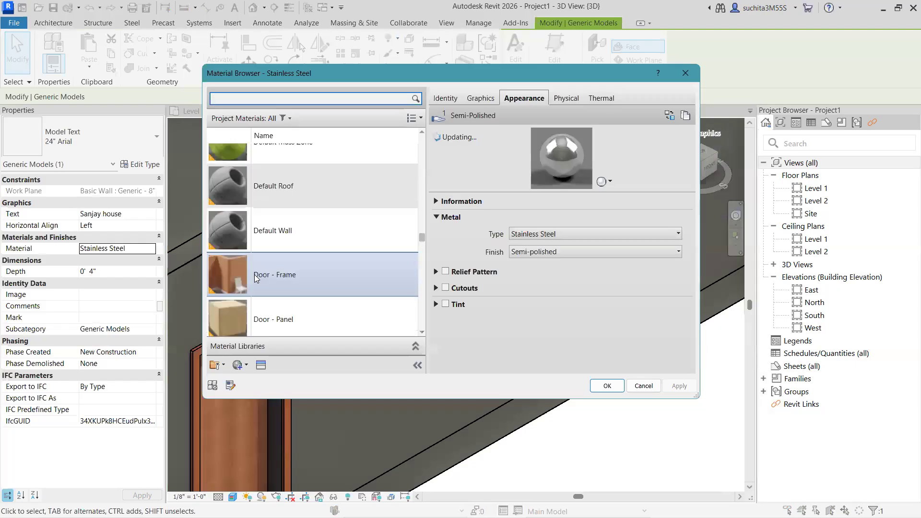
pyautogui.scroll(5, 255, 275)
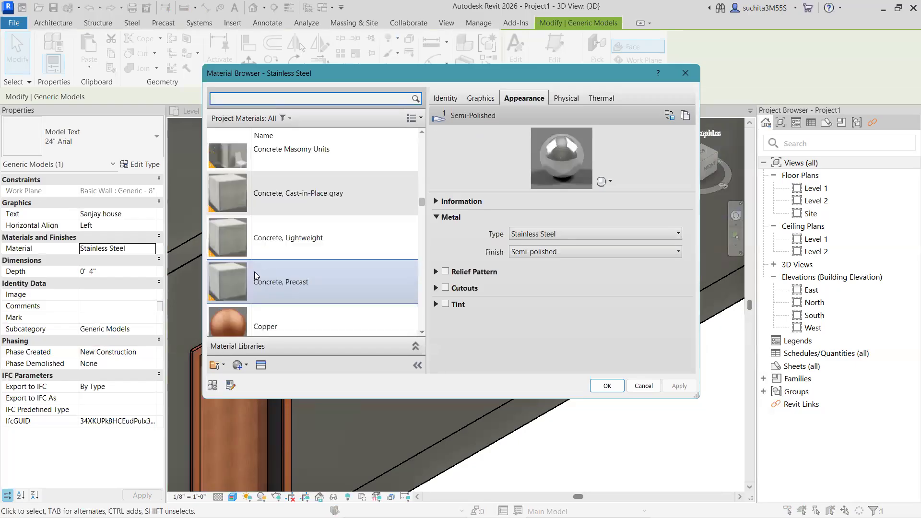
pyautogui.scroll(10, 247, 259)
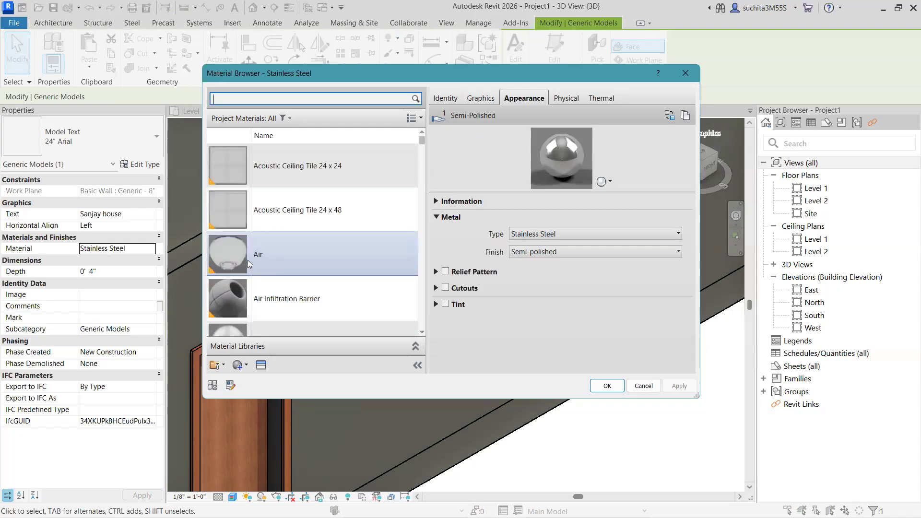
pyautogui.scroll(-10, 248, 260)
pyautogui.scroll(-8, 250, 265)
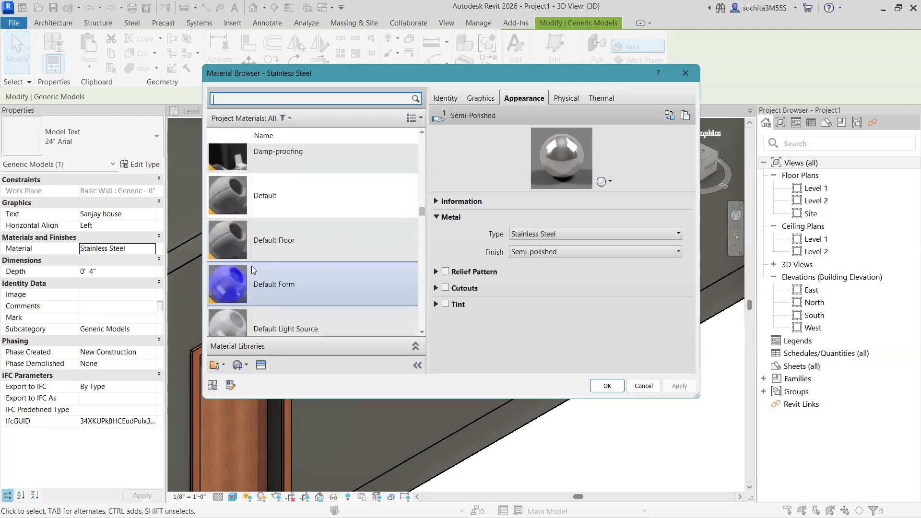
pyautogui.scroll(-5, 251, 266)
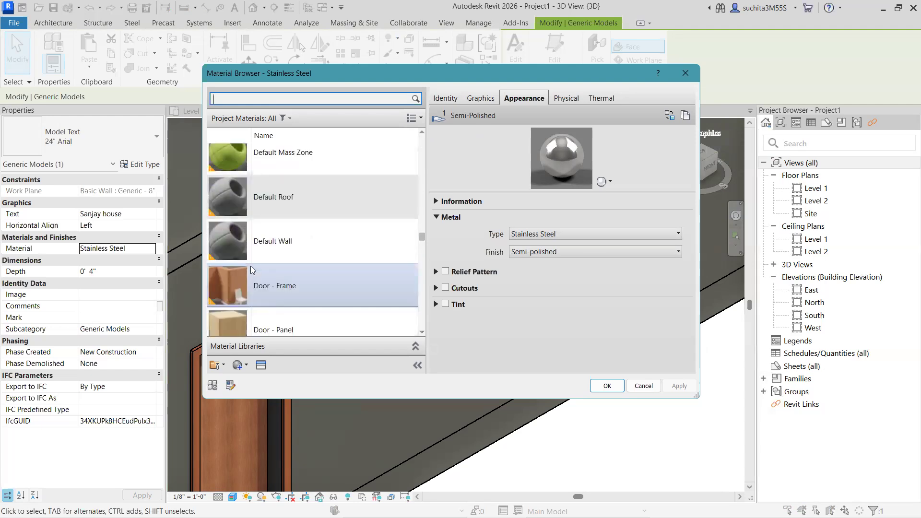
pyautogui.scroll(-2, 251, 266)
pyautogui.scroll(-3, 249, 267)
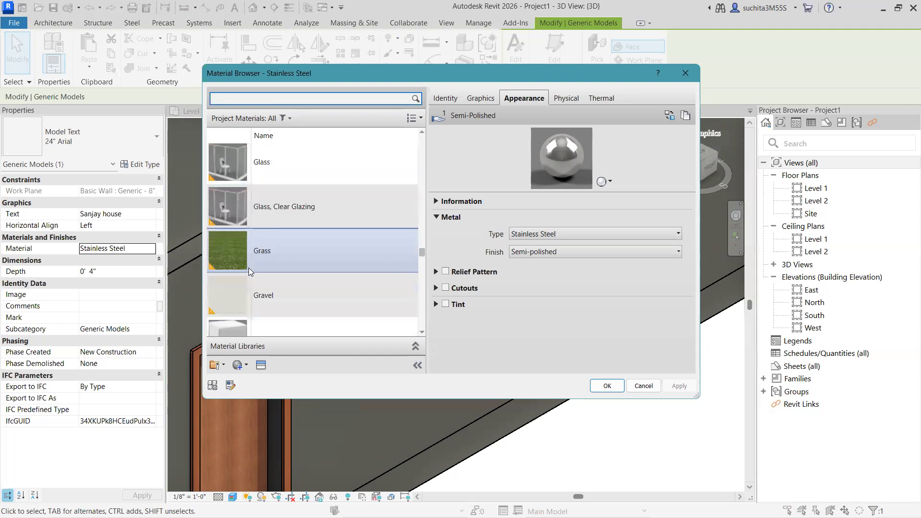
pyautogui.scroll(-3, 249, 268)
pyautogui.scroll(3, 248, 267)
pyautogui.doubleClick(252, 265)
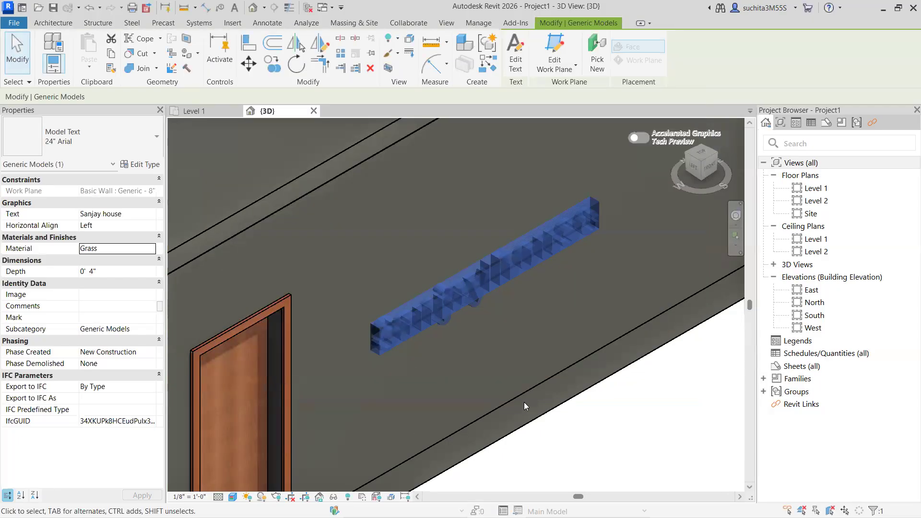
pyautogui.click(398, 342)
# - Examine the front wall's model text up close and in relation to the whole building
pyautogui.scroll(5, 379, 421)
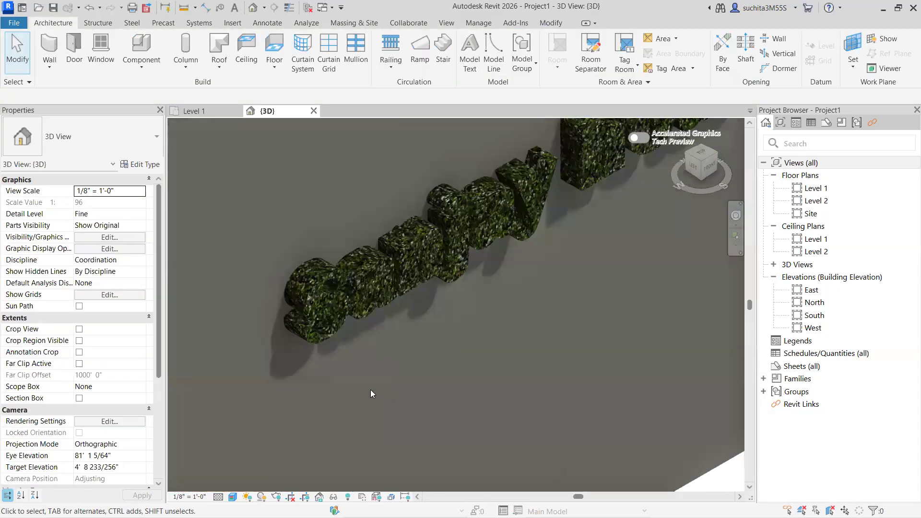
pyautogui.scroll(-5, 287, 349)
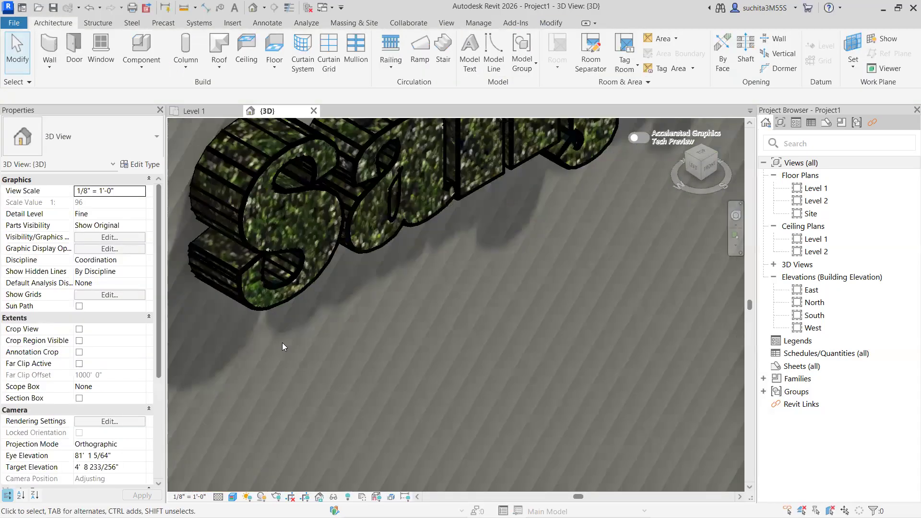
pyautogui.scroll(-5, 305, 350)
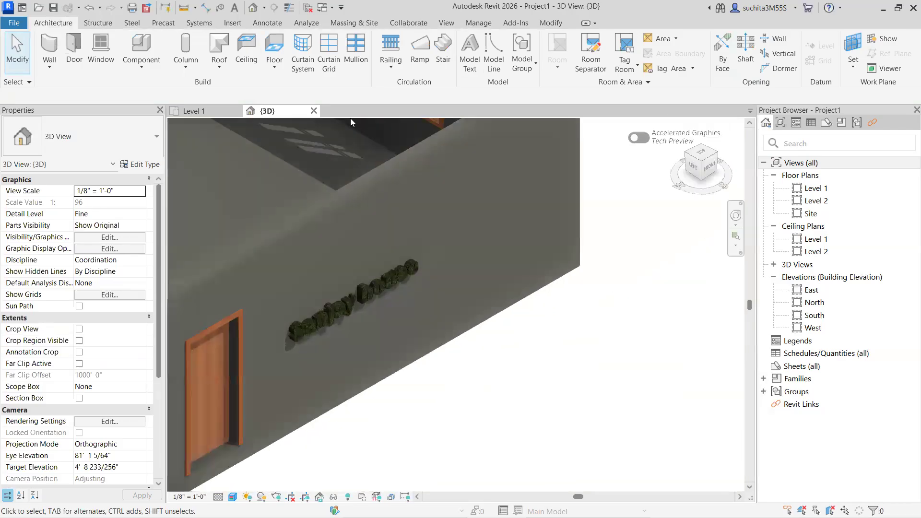
pyautogui.scroll(3, 406, 293)
pyautogui.scroll(-1, 406, 294)
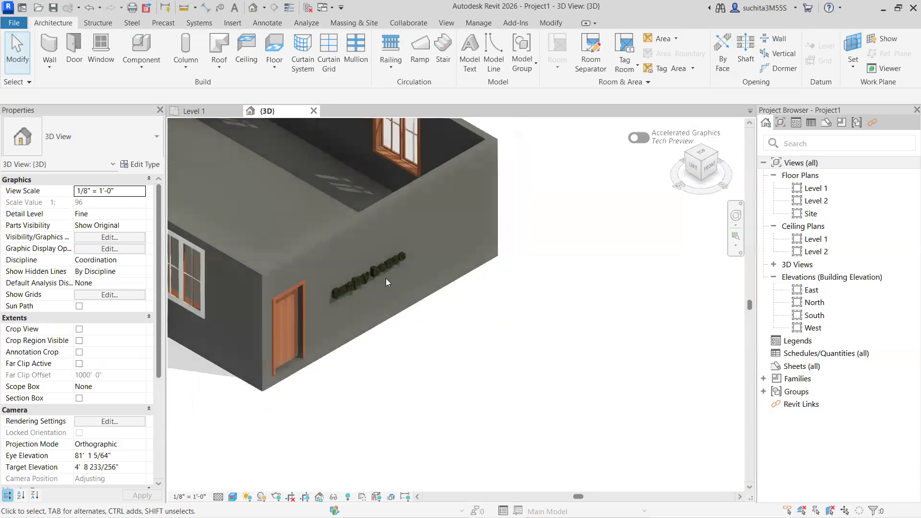
pyautogui.scroll(2, 385, 279)
pyautogui.scroll(2, 359, 276)
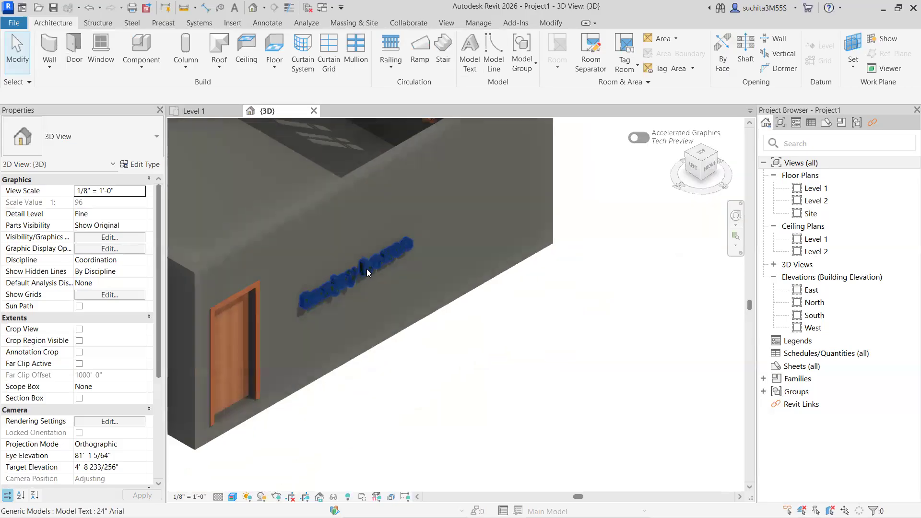
pyautogui.scroll(-6, 367, 272)
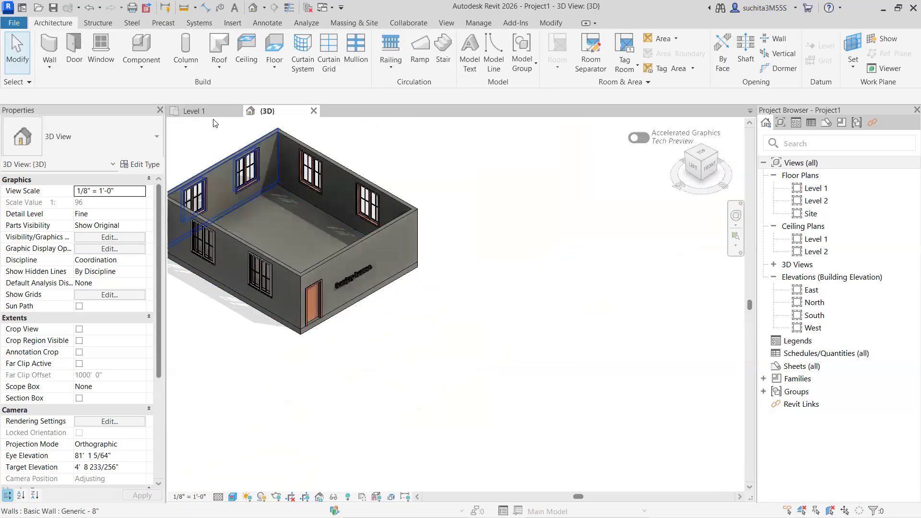
# - Draw a short horizontal Generic - 8" wall outside the front wall, right of the model text, on the Level 1 floor plan
pyautogui.click(207, 111)
pyautogui.scroll(-3, 432, 345)
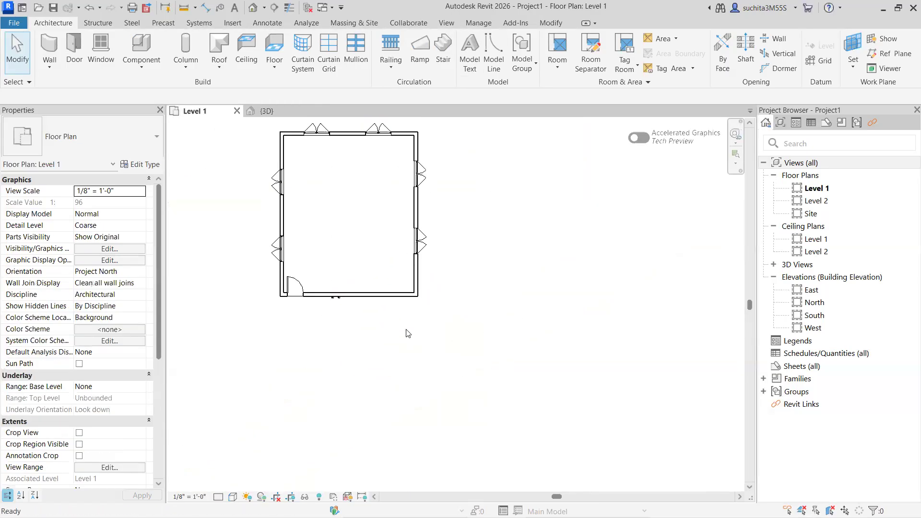
pyautogui.click(50, 53)
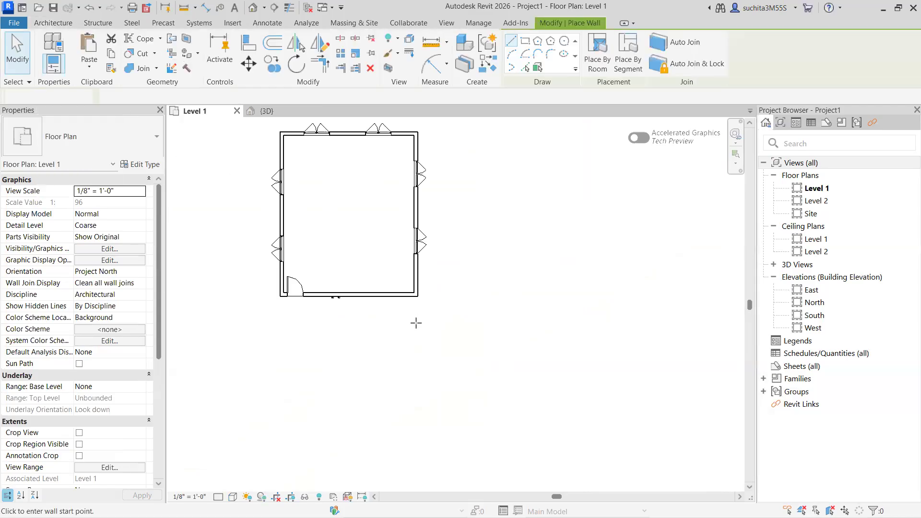
pyautogui.scroll(2, 386, 321)
pyautogui.scroll(2, 409, 331)
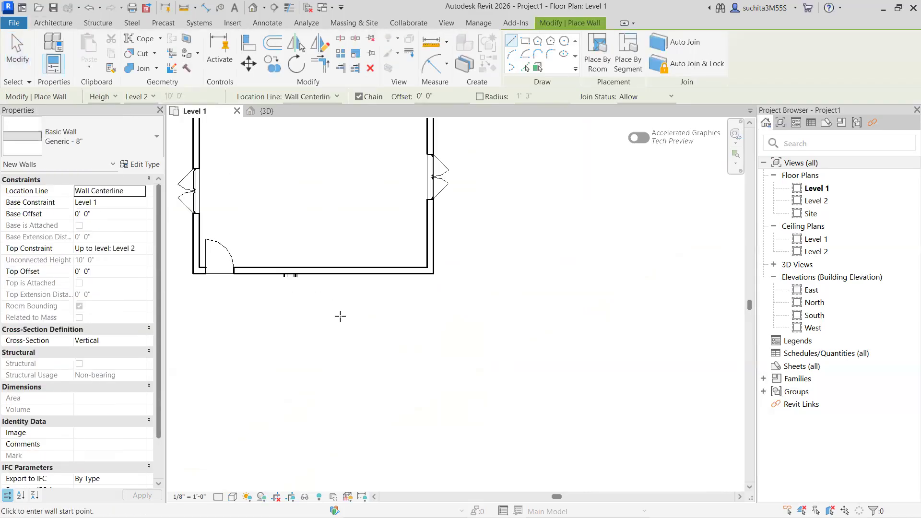
pyautogui.click(356, 317)
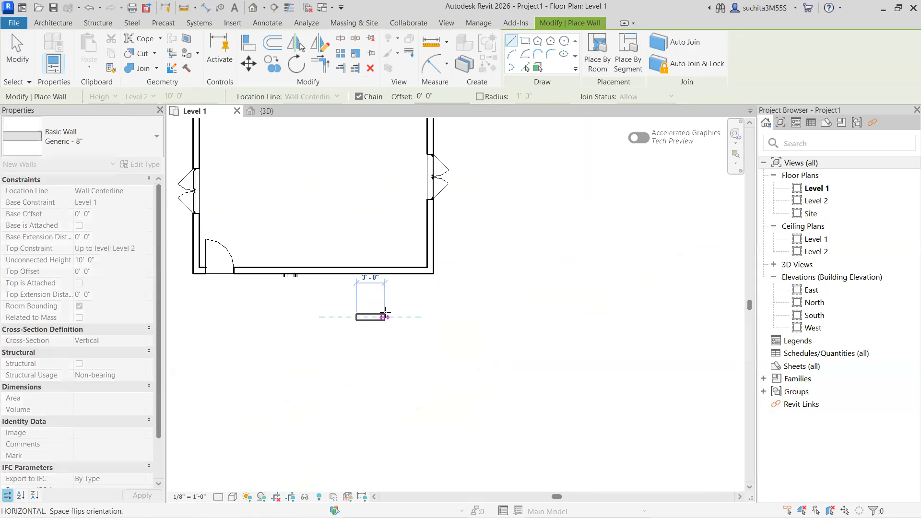
pyautogui.rightClick(392, 319)
pyautogui.click(417, 88)
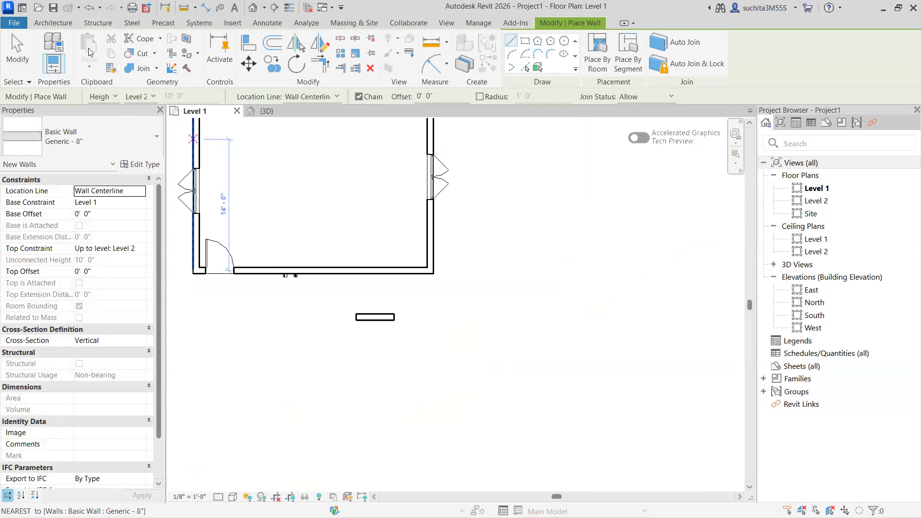
# - Show the new freestanding wall in the 3D view from the front and end wall placement
pyautogui.click(249, 111)
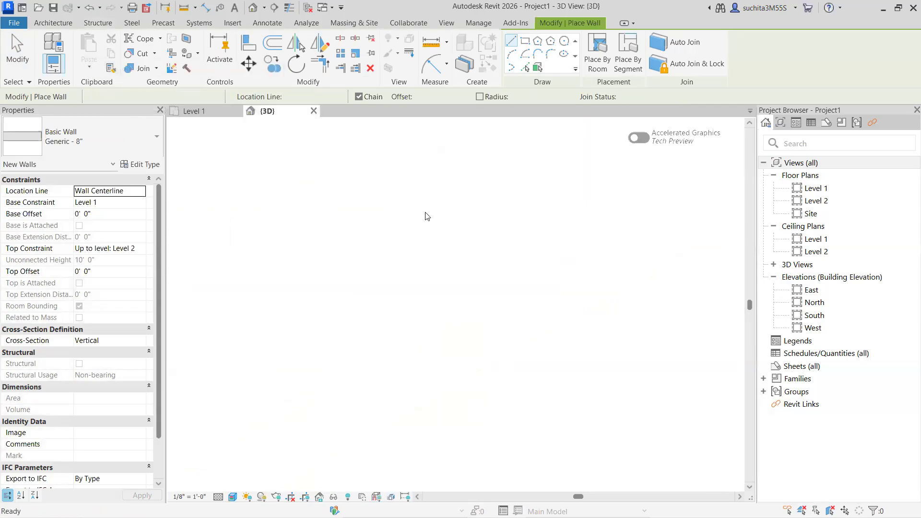
pyautogui.scroll(3, 453, 237)
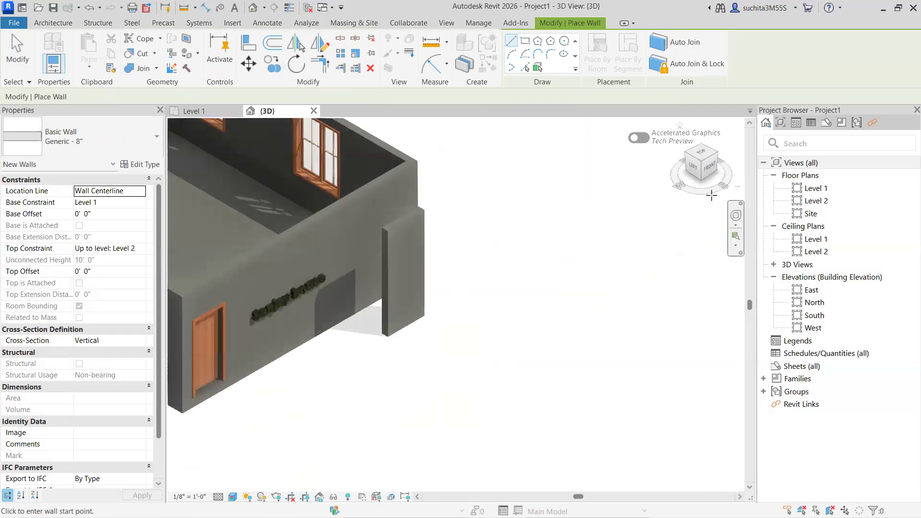
pyautogui.moveTo(703, 169); pyautogui.dragTo(541, 269)
pyautogui.scroll(3, 536, 269)
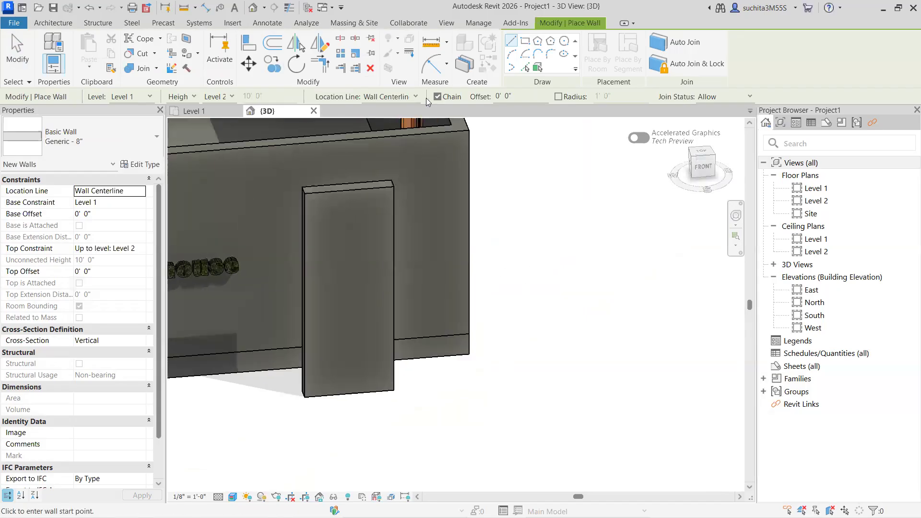
pyautogui.press('Escape')
pyautogui.press('Escape')
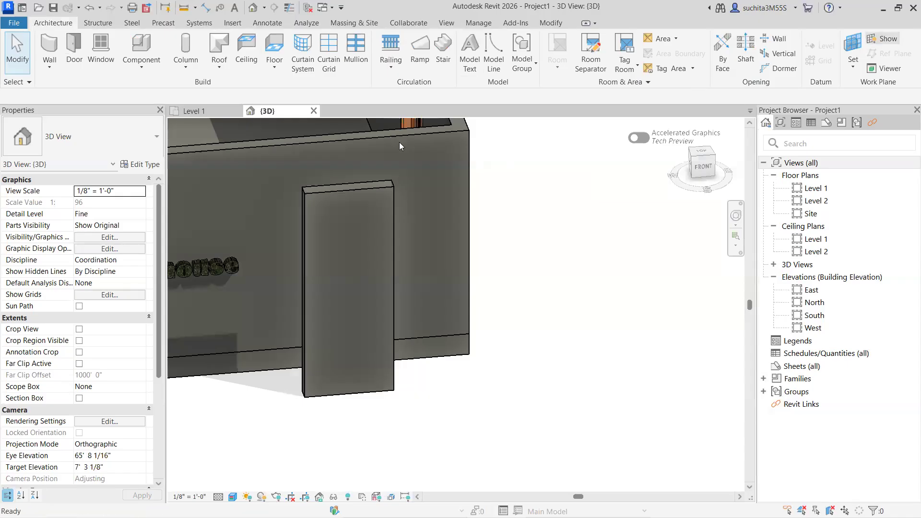
# - Set the work plane to the front face of the freestanding wall by picking a plane
pyautogui.scroll(-2, 399, 142)
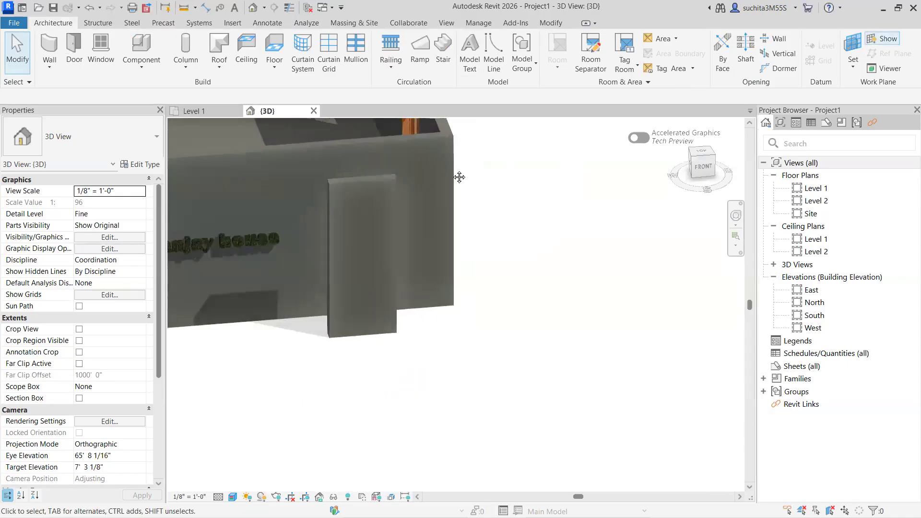
pyautogui.moveTo(432, 147); pyautogui.dragTo(551, 210, button='middle')
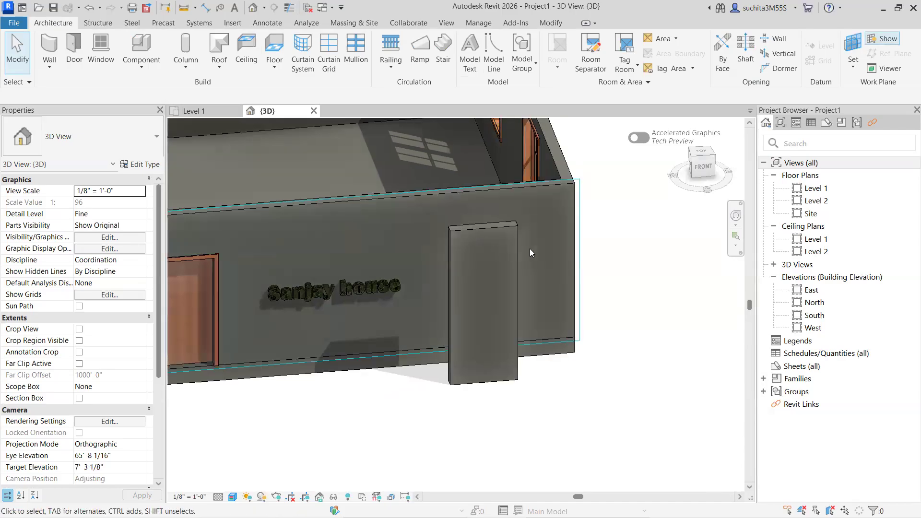
pyautogui.scroll(-2, 456, 106)
pyautogui.click(853, 66)
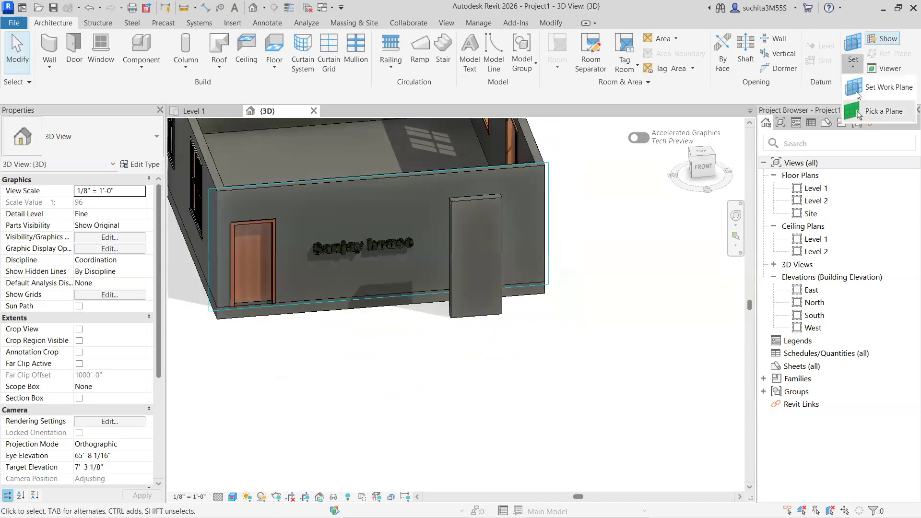
pyautogui.click(857, 91)
pyautogui.click(501, 239)
pyautogui.click(533, 289)
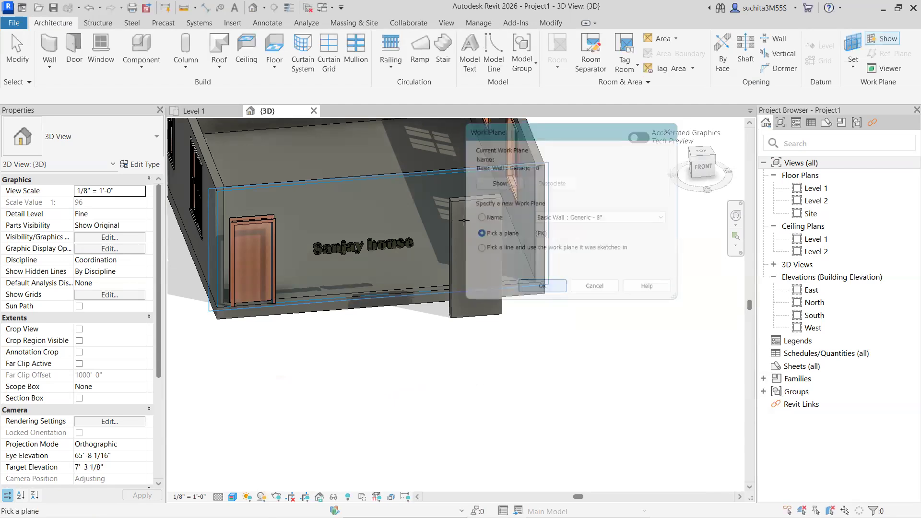
pyautogui.click(470, 204)
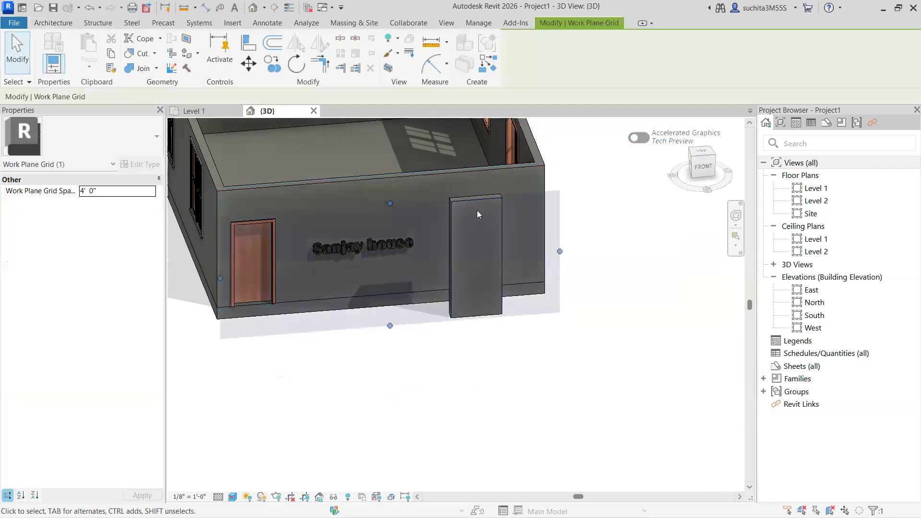
# - Place a five-line model text of filler words beginning with "Model Textddwdqd" on the freestanding wall's front face
pyautogui.scroll(3, 469, 228)
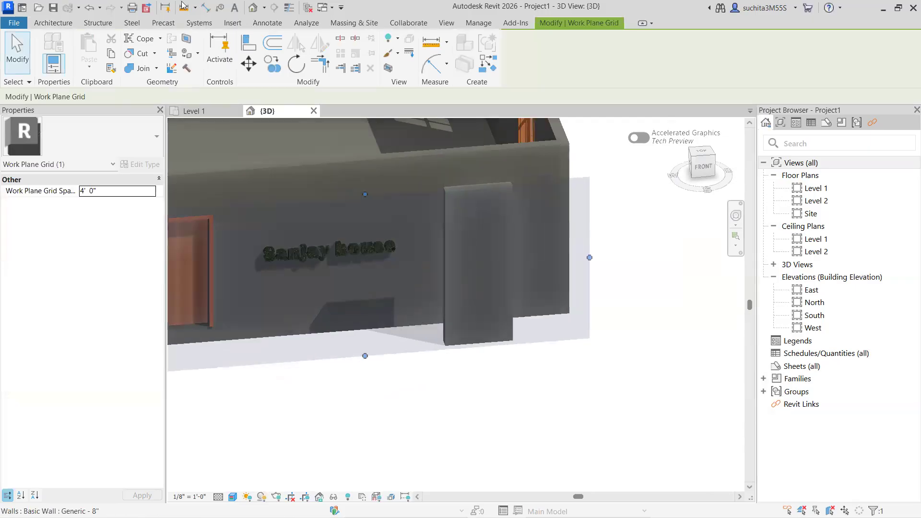
pyautogui.click(53, 22)
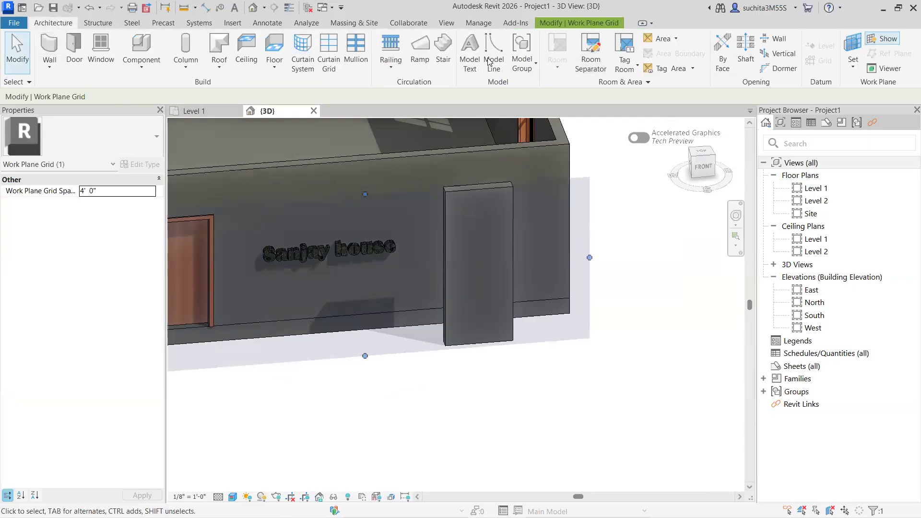
pyautogui.click(470, 56)
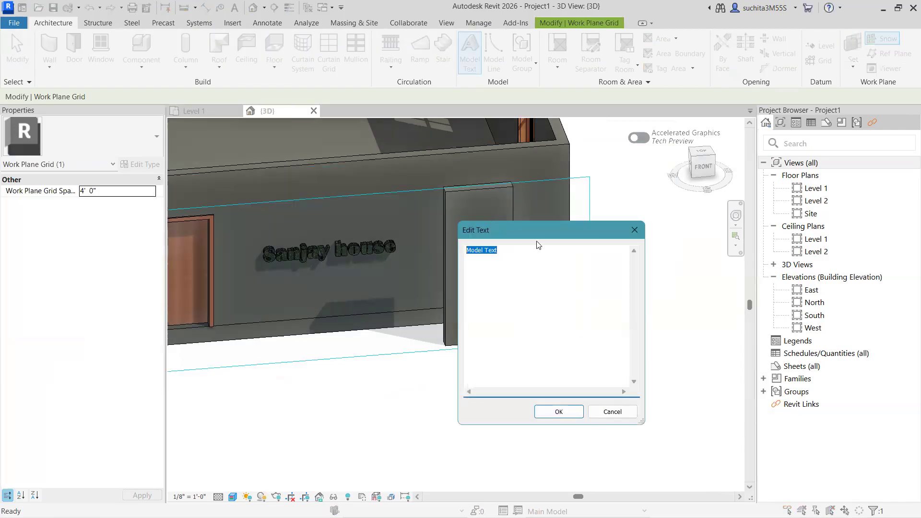
pyautogui.click(525, 258)
pyautogui.write('ddwdqd ')
pyautogui.write('wddqwdqdqwd')
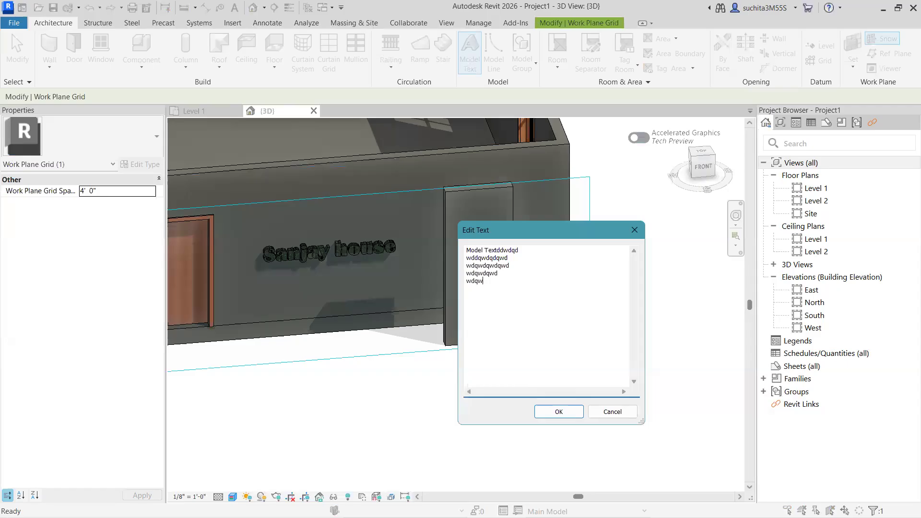
pyautogui.click(558, 412)
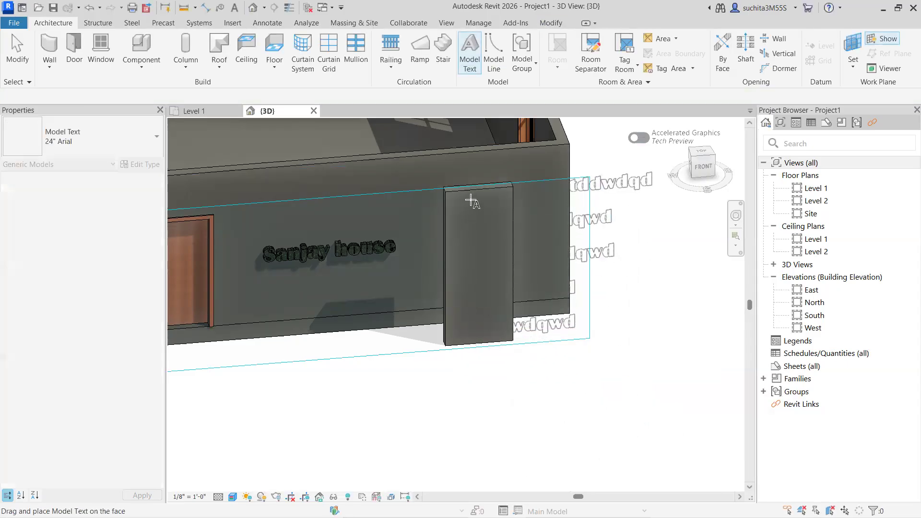
pyautogui.click(460, 211)
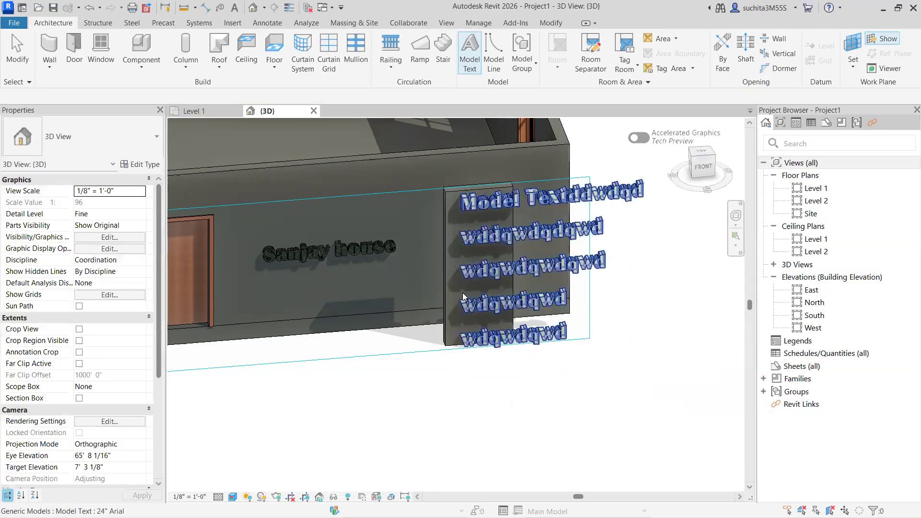
# - Set the text size of the 24" Arial model text type to 0' 1" from the freestanding wall's text
pyautogui.click(483, 207)
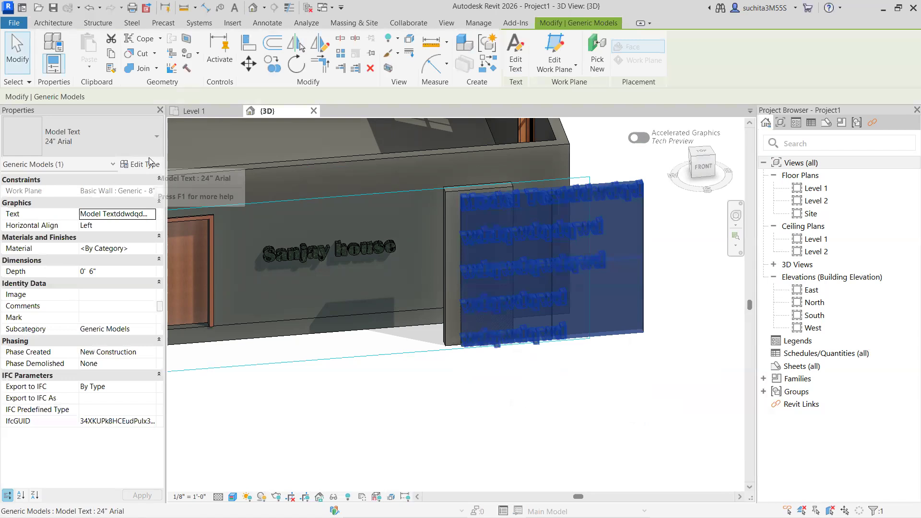
pyautogui.click(140, 164)
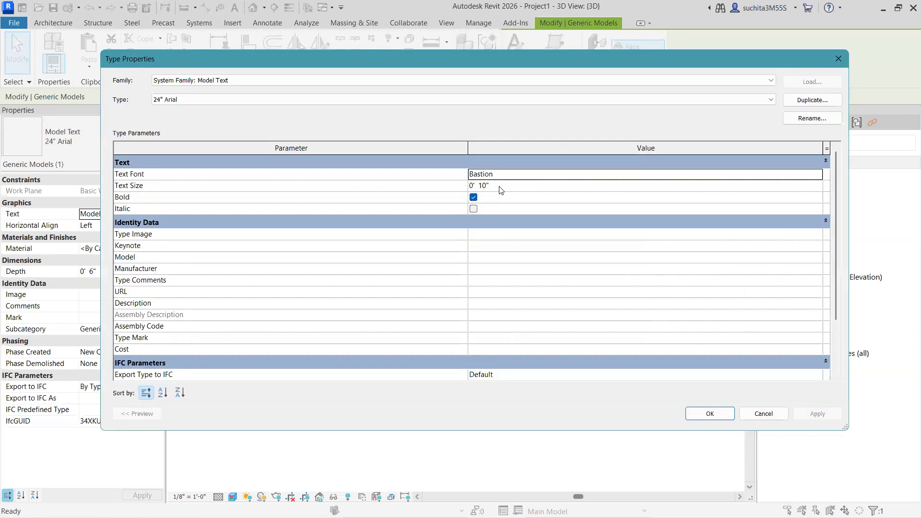
pyautogui.click(498, 187)
pyautogui.write('1"')
pyautogui.press('Return')
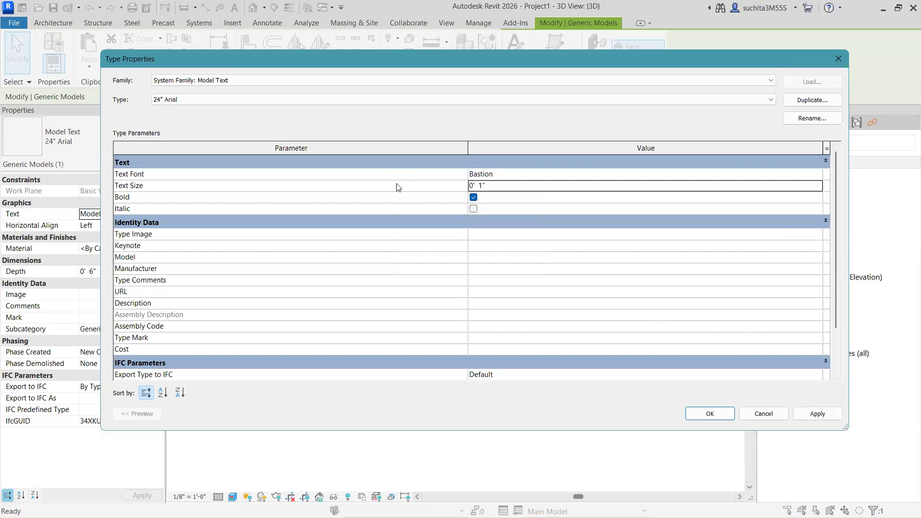
pyautogui.click(709, 415)
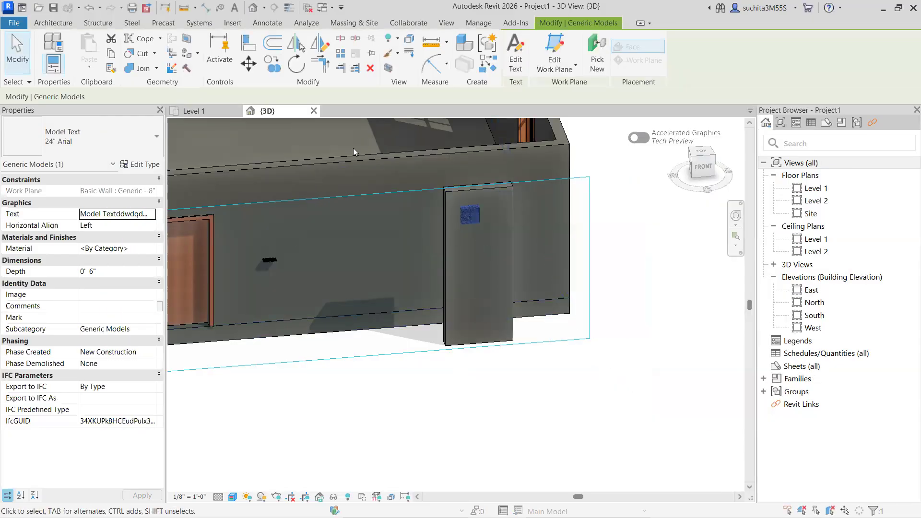
# - Change the 24" Arial model text type's text size to 0' 4"
pyautogui.click(140, 164)
pyautogui.click(498, 197)
pyautogui.click(365, 189)
pyautogui.write('0\' 4"')
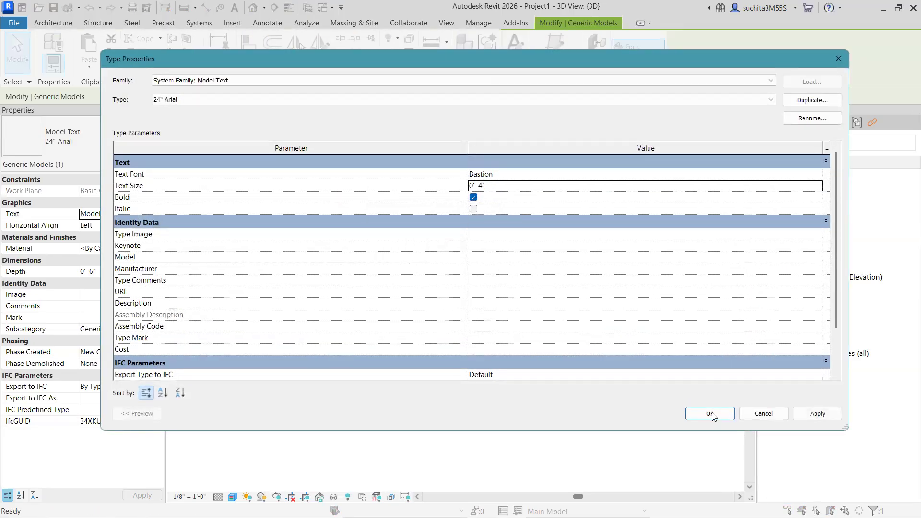
pyautogui.click(710, 414)
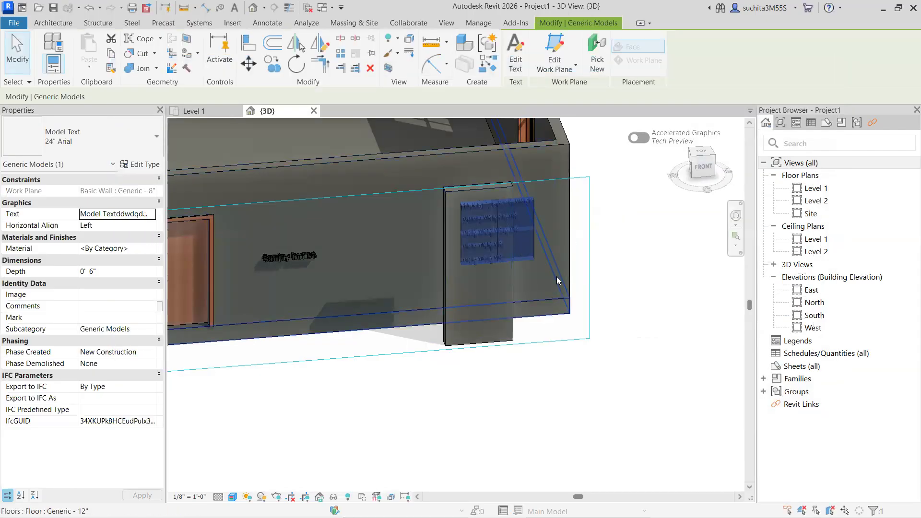
# - Nudge the five-line model text left to line it up with the freestanding wall's left edge
pyautogui.press('Left')
pyautogui.press('Left')
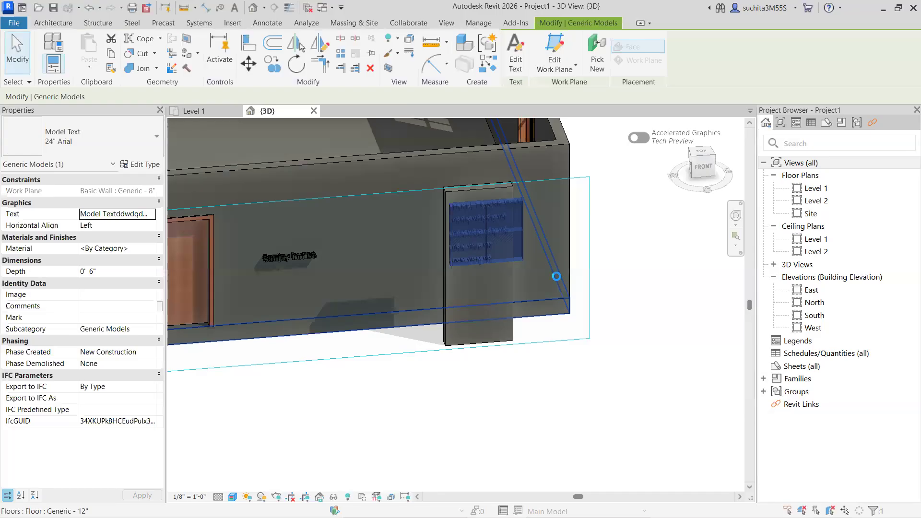
pyautogui.press('Left')
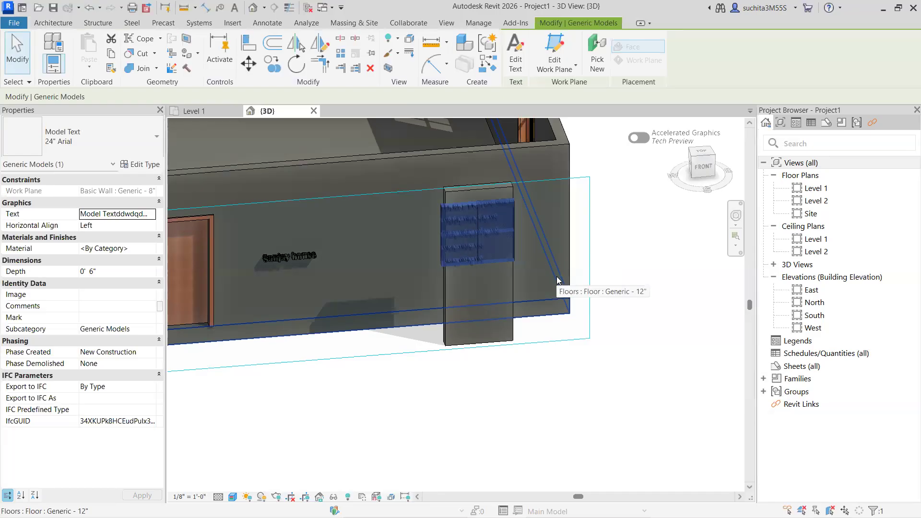
pyautogui.press('Right')
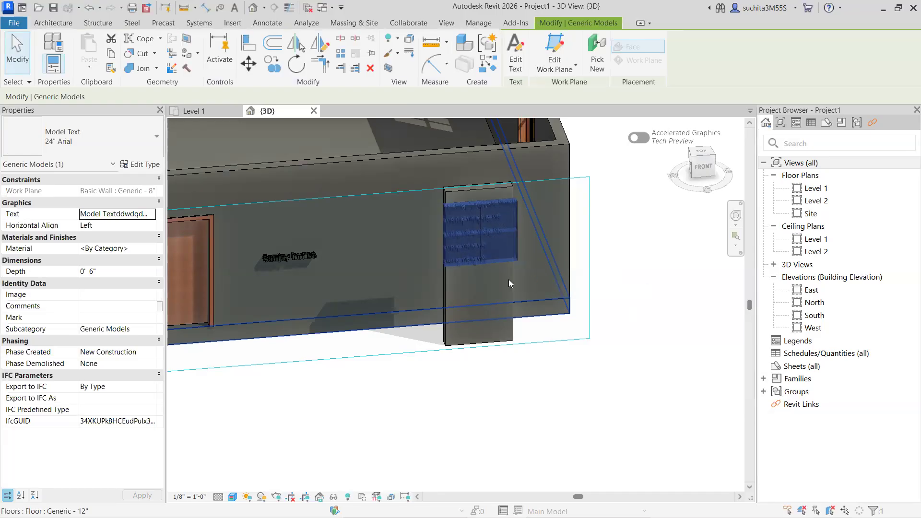
# - Set the model text type's text size to 0' 3" and nudge the five-line text right to fit within the freestanding wall
pyautogui.click(139, 164)
pyautogui.click(513, 188)
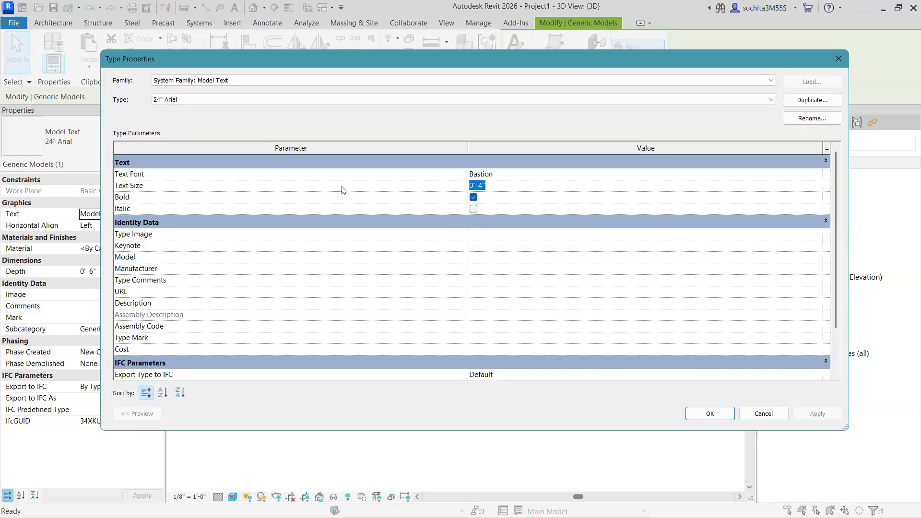
pyautogui.write('0\' 3"')
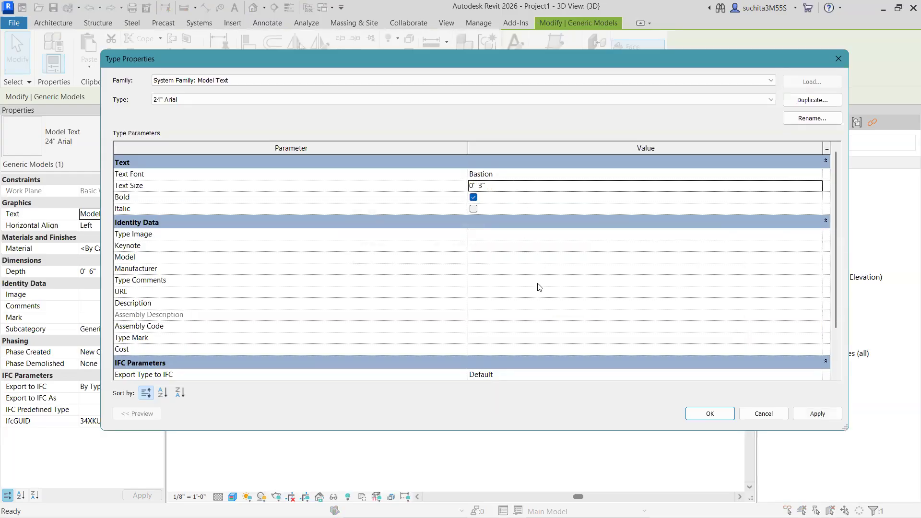
pyautogui.click(721, 419)
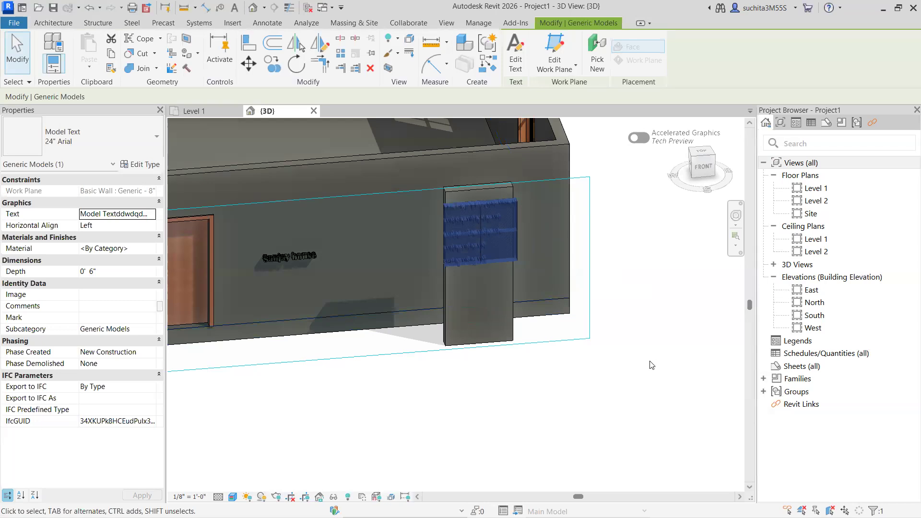
pyautogui.press('Right')
pyautogui.press('Right')
pyautogui.press('Right')
pyautogui.press('Right')
pyautogui.press('Escape')
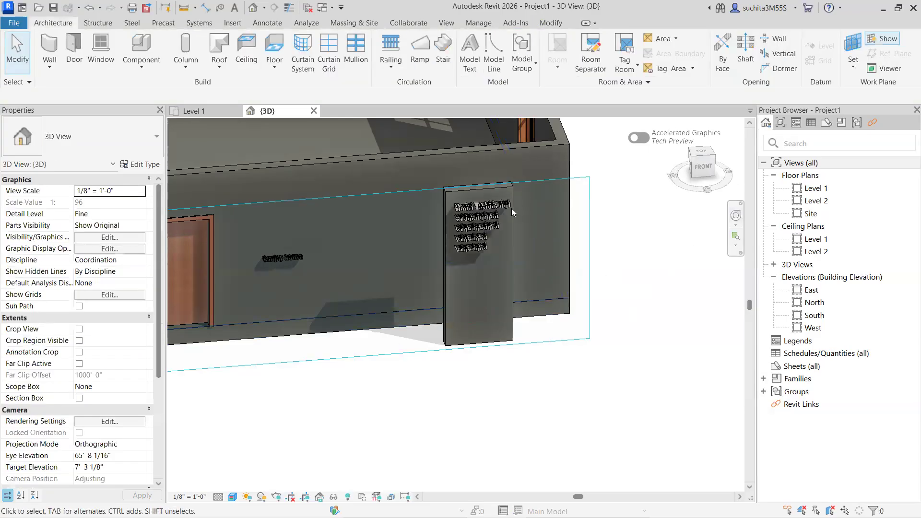
# - Set the depth of the freestanding wall's model text to 0' 2" and deselect it
pyautogui.moveTo(99, 271); pyautogui.dragTo(54, 267)
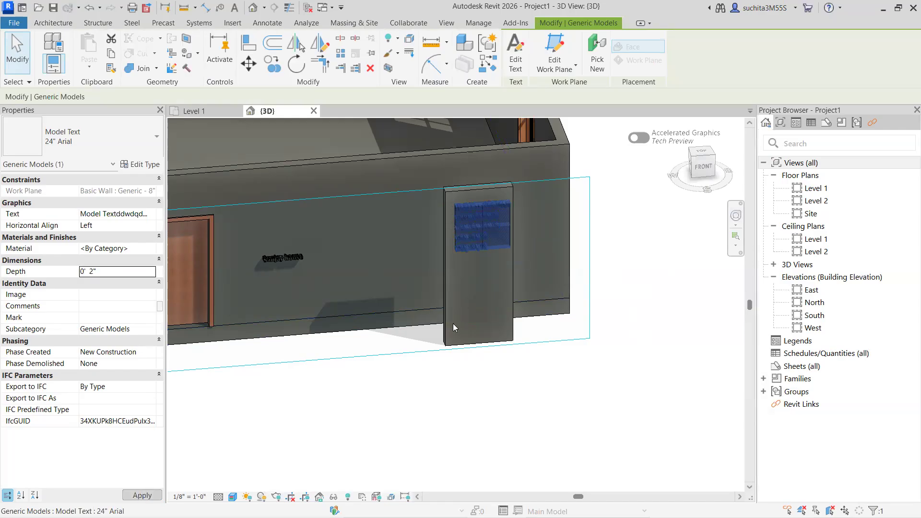
pyautogui.click(696, 173)
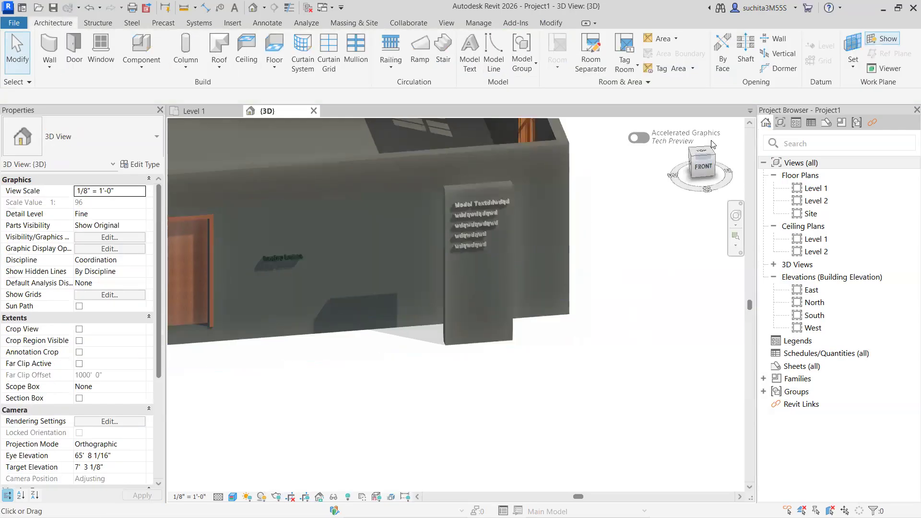
# - Examine the model text on the freestanding wall and the front wall in 3D from several angles and distances
pyautogui.moveTo(189, 177); pyautogui.dragTo(196, 194)
pyautogui.keyDown('shift'); pyautogui.moveTo(600, 171); pyautogui.dragTo(536, 266, button='middle'); pyautogui.keyUp('shift')
pyautogui.scroll(4, 576, 158)
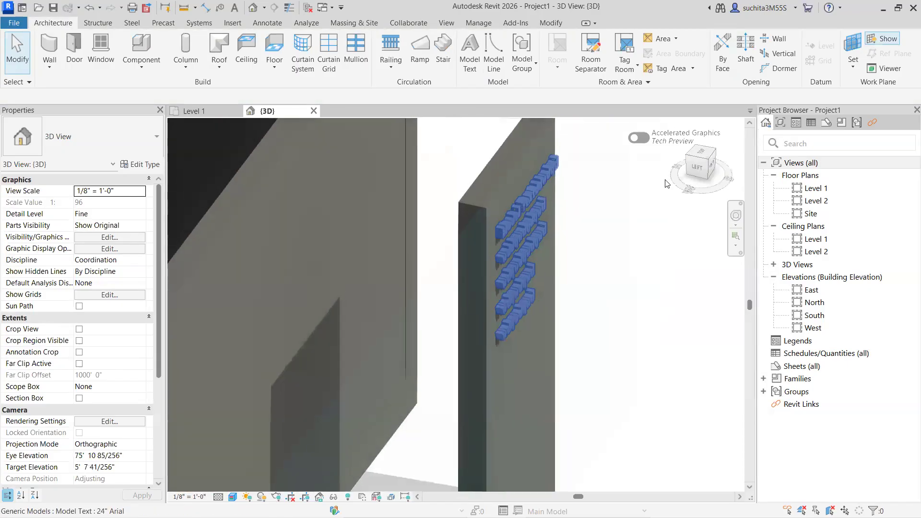
pyautogui.scroll(-1, 666, 183)
pyautogui.click(689, 171)
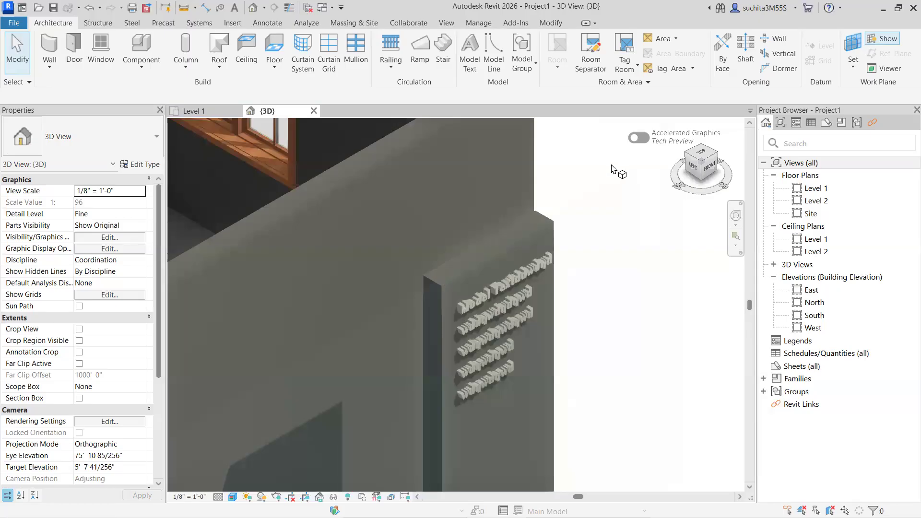
pyautogui.moveTo(605, 148); pyautogui.dragTo(636, 238)
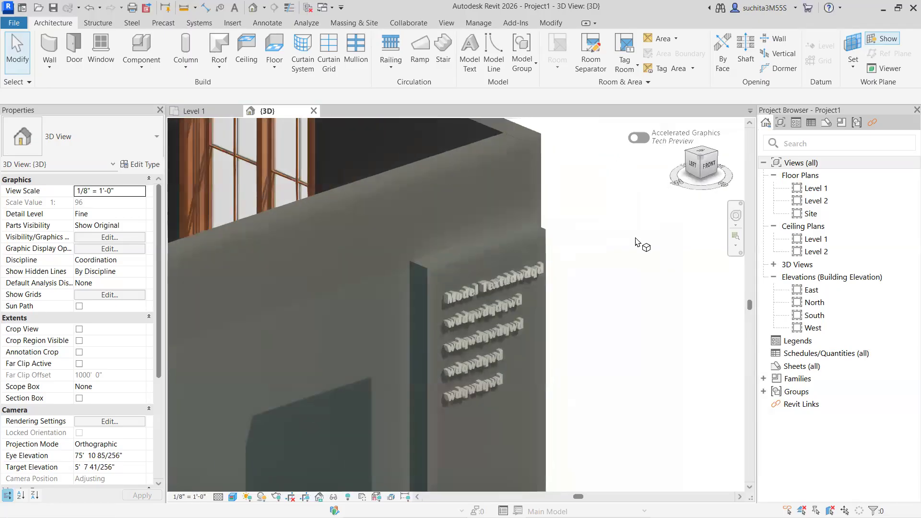
pyautogui.moveTo(560, 344); pyautogui.dragTo(537, 210, button='middle')
pyautogui.scroll(-1, 533, 213)
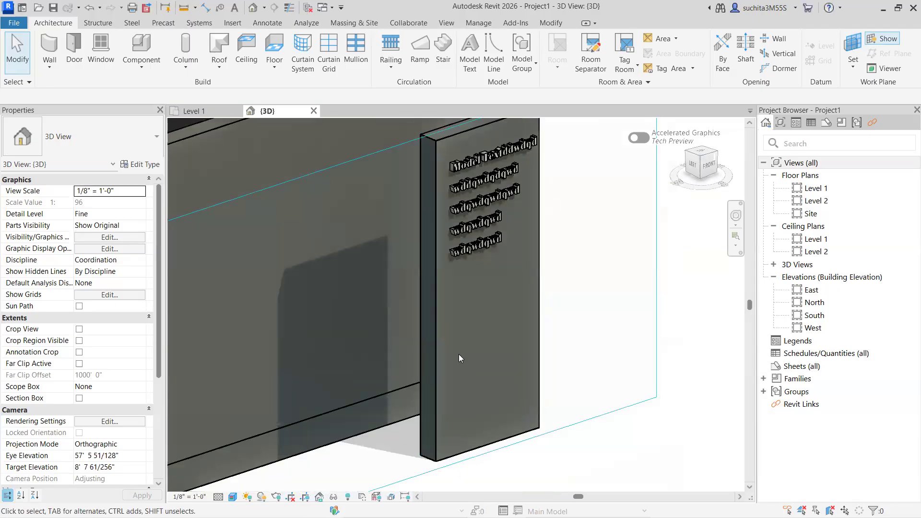
pyautogui.scroll(1, 472, 278)
pyautogui.scroll(2, 514, 249)
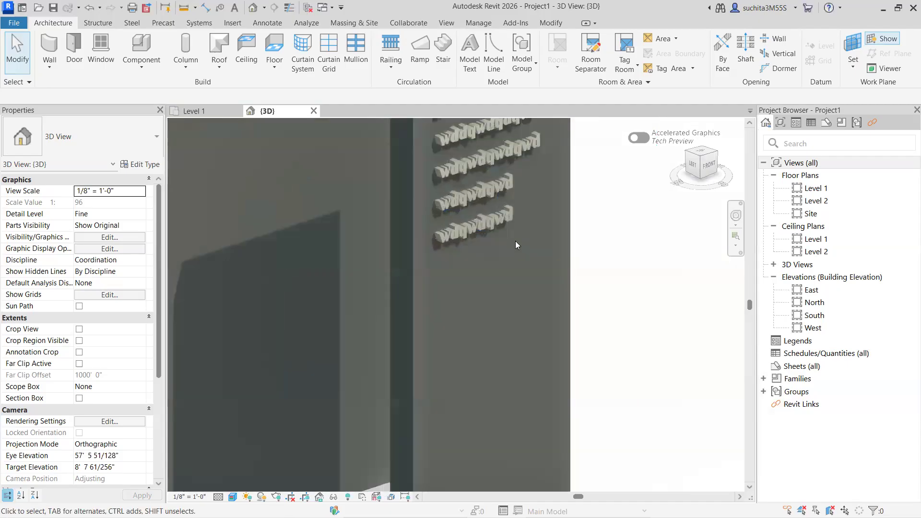
pyautogui.scroll(-3, 417, 244)
pyautogui.moveTo(424, 267); pyautogui.dragTo(442, 351, button='middle')
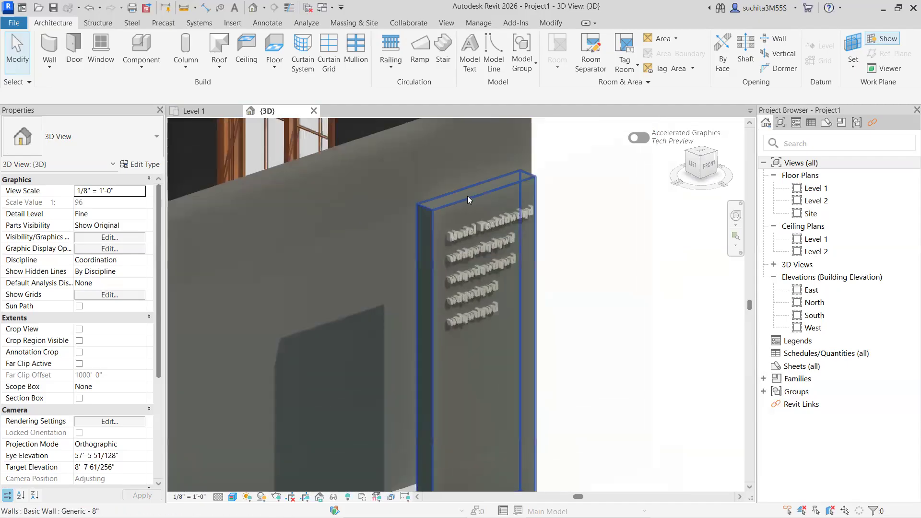
pyautogui.scroll(3, 468, 197)
pyautogui.scroll(-4, 466, 214)
pyautogui.scroll(1, 452, 254)
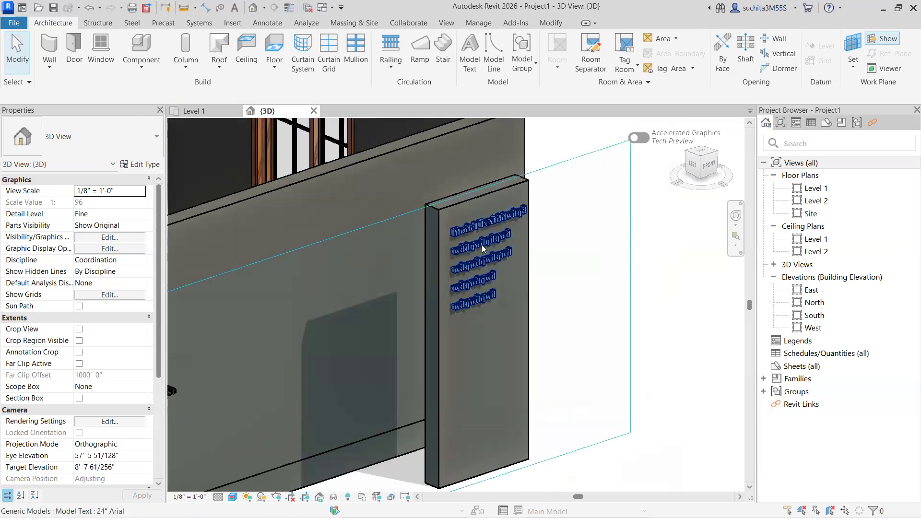
pyautogui.keyDown('shift'); pyautogui.moveTo(435, 243); pyautogui.dragTo(431, 287, button='middle'); pyautogui.keyUp('shift')
pyautogui.click(433, 293)
pyautogui.scroll(-2, 500, 306)
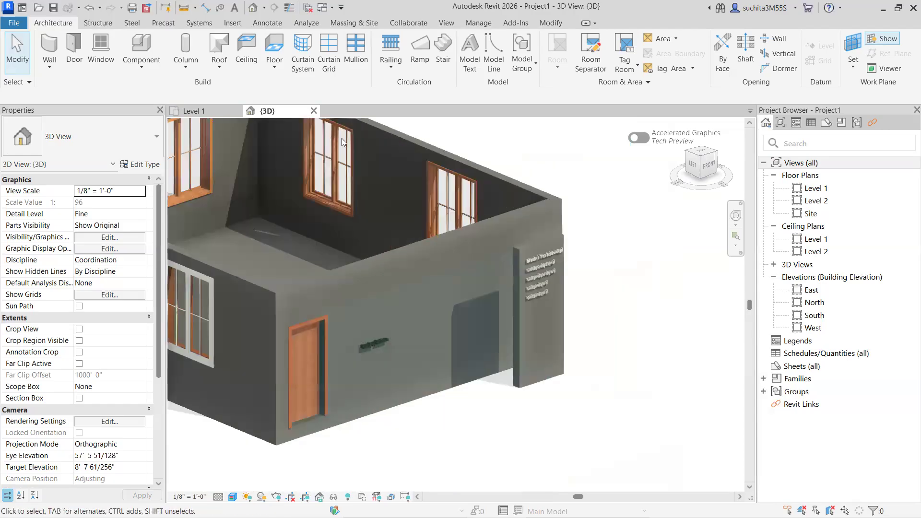
# - In the Level 1 floor plan, draw a closed rectangle of model lines about 11'-6" deep outside the building's east wall
pyautogui.click(224, 114)
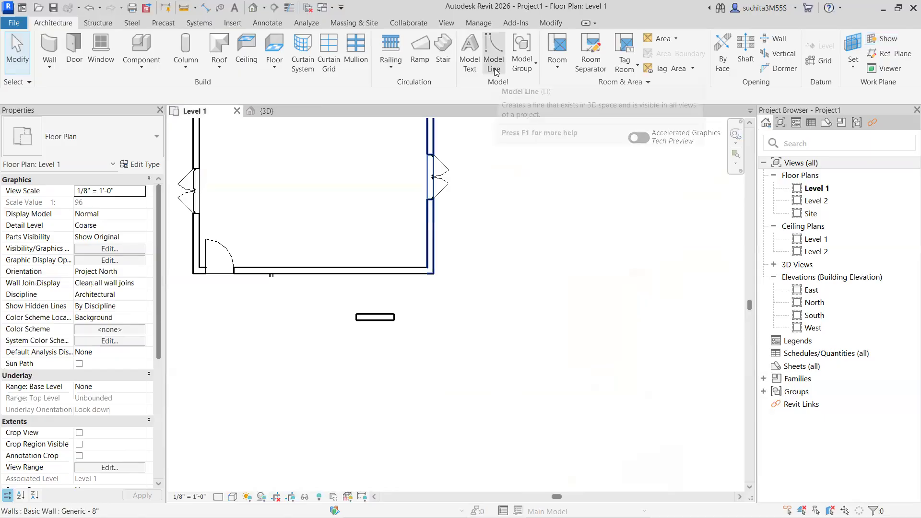
pyautogui.moveTo(411, 248); pyautogui.dragTo(452, 303, button='middle')
pyautogui.scroll(-4, 383, 266)
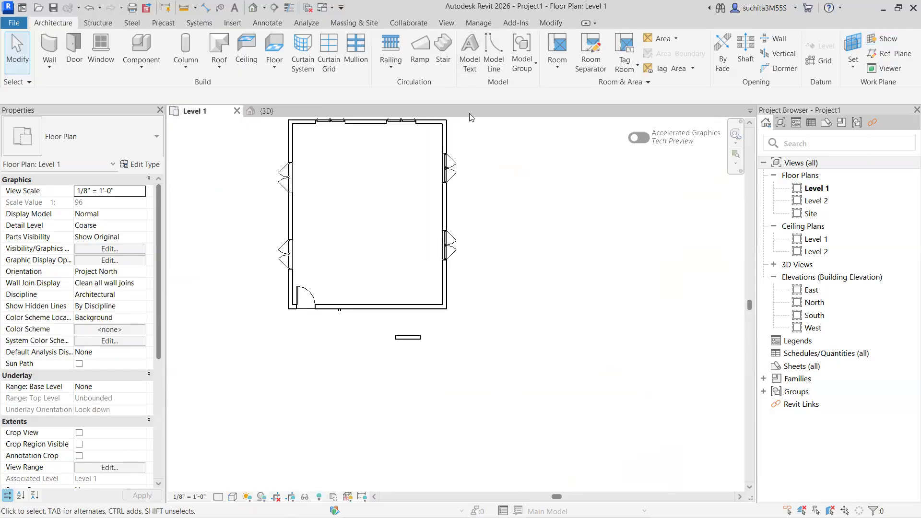
pyautogui.click(491, 57)
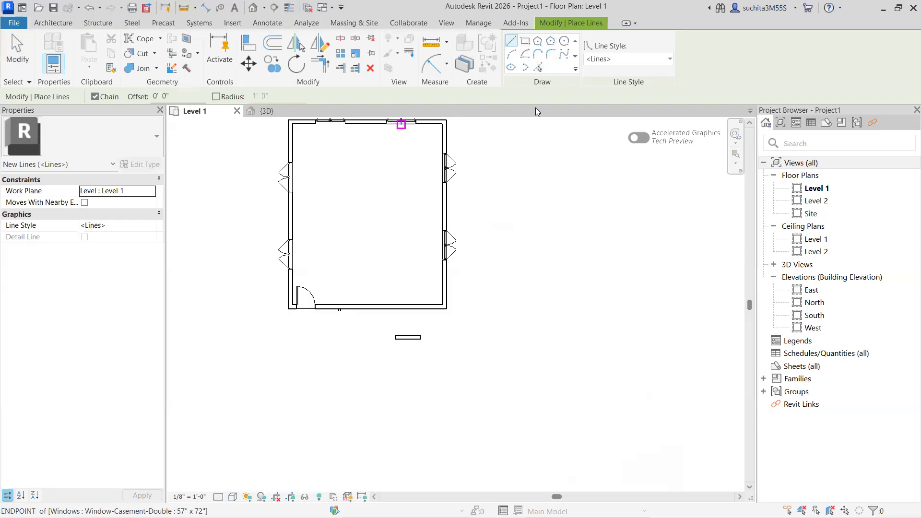
pyautogui.click(528, 219)
pyautogui.click(527, 290)
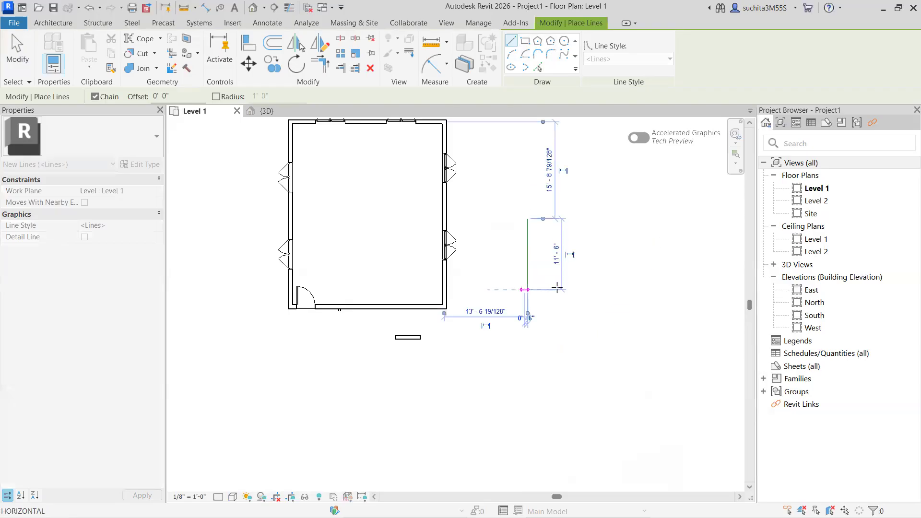
pyautogui.click(617, 290)
pyautogui.click(614, 219)
pyautogui.rightClick(529, 216)
pyautogui.click(551, 227)
pyautogui.scroll(5, 567, 258)
pyautogui.moveTo(509, 267); pyautogui.dragTo(409, 268, button='middle')
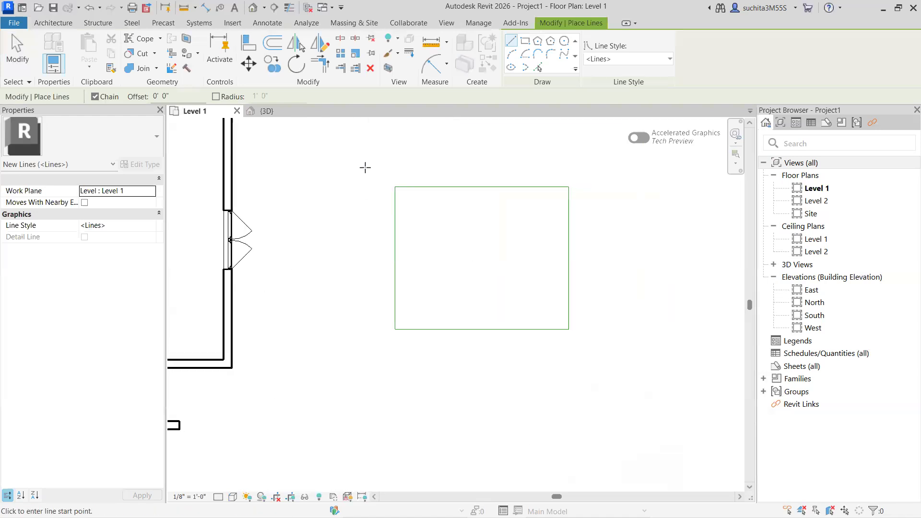
pyautogui.scroll(-2, 531, 274)
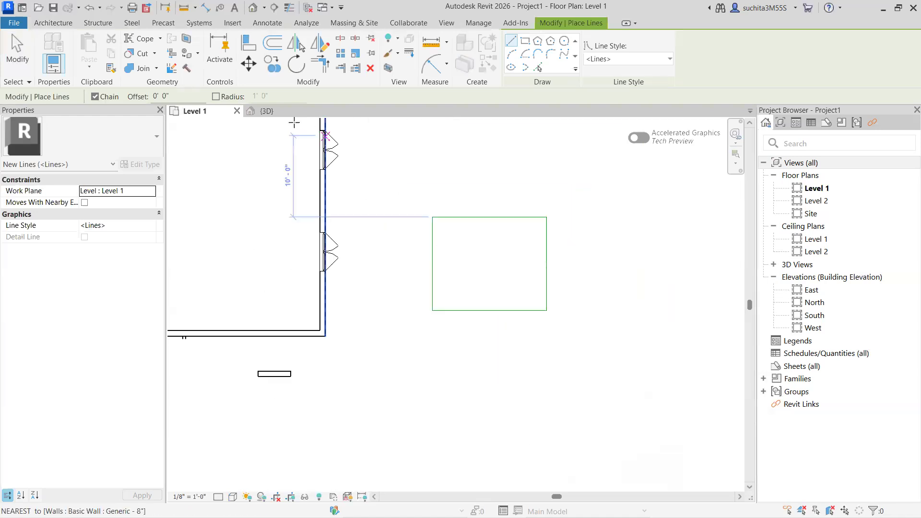
# - Finish the line command and examine the model line rectangle beside the building in the 3D view
pyautogui.click(267, 111)
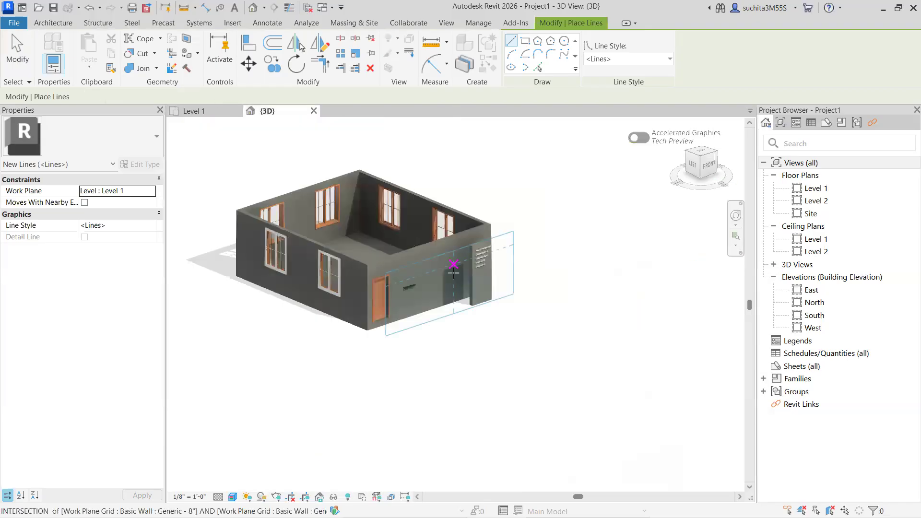
pyautogui.scroll(-2, 547, 254)
pyautogui.press('Escape')
pyautogui.press('Escape')
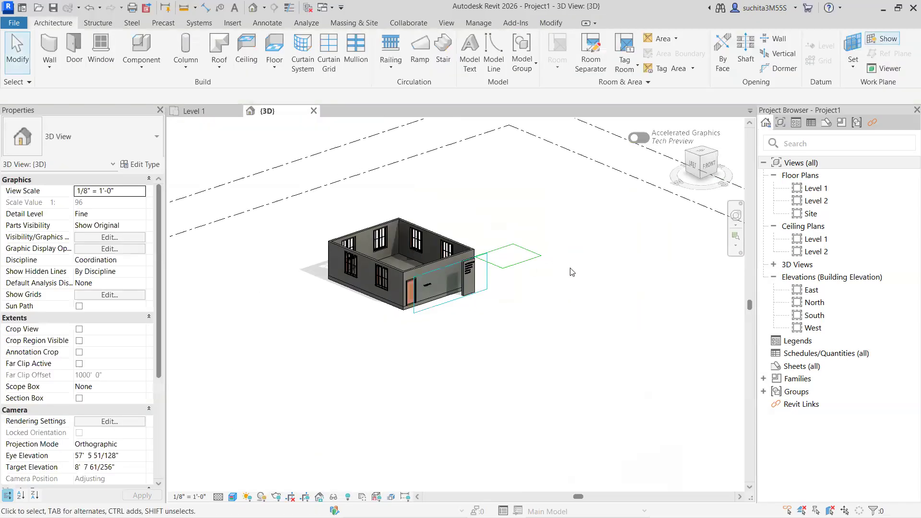
pyautogui.moveTo(672, 181); pyautogui.dragTo(651, 207)
pyautogui.scroll(1, 540, 247)
pyautogui.scroll(4, 539, 290)
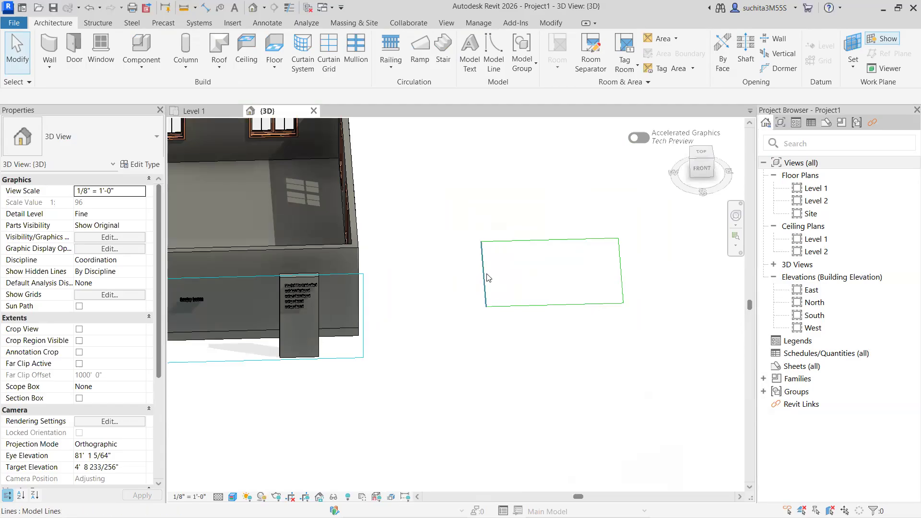
# - In the Level 1 plan, draw a detail line rectangle starting 7'-0" east of the model line rectangle, aligned with its north and south edges
pyautogui.click(193, 111)
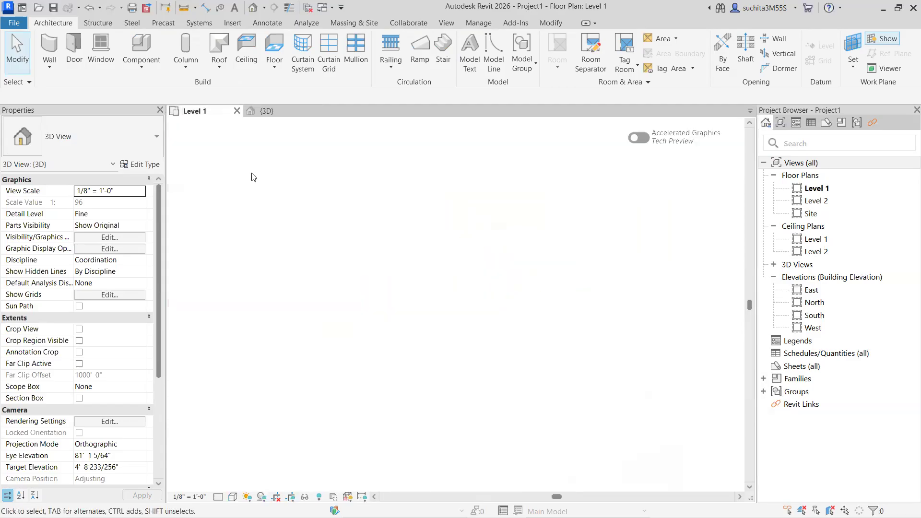
pyautogui.moveTo(506, 270); pyautogui.dragTo(459, 298, button='middle')
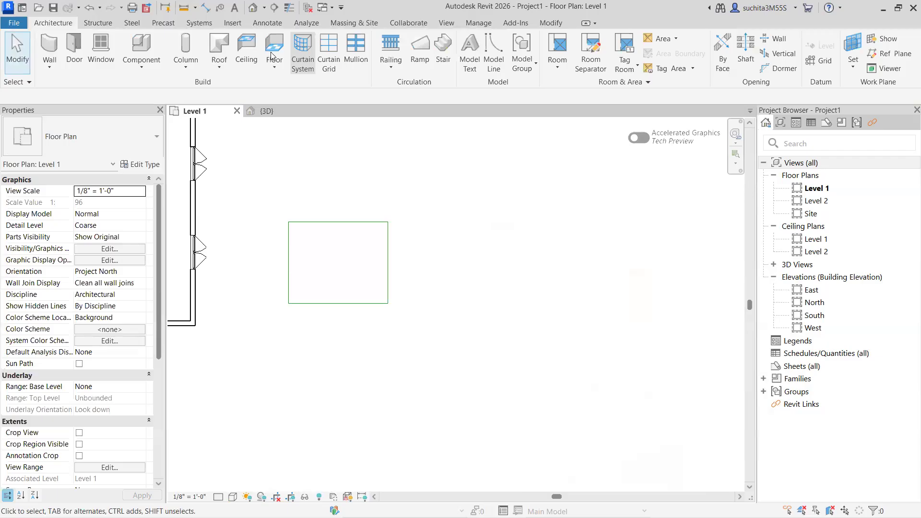
pyautogui.click(249, 48)
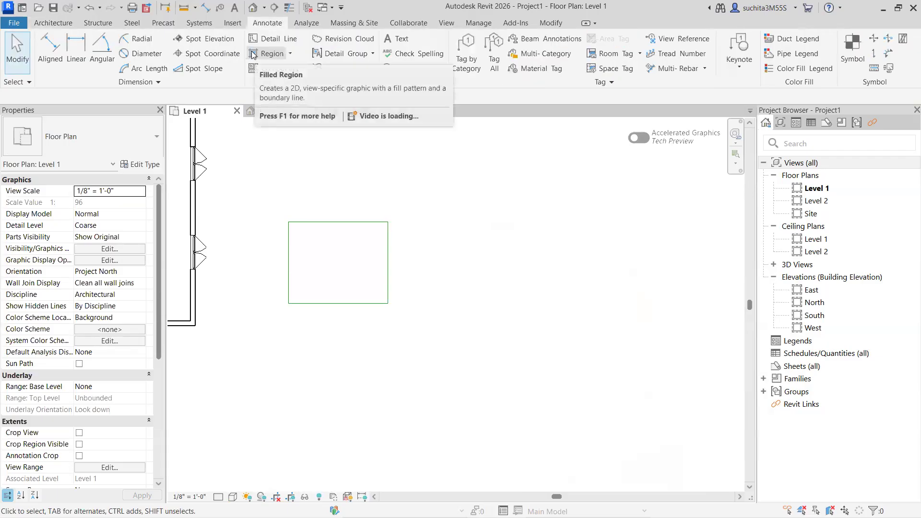
pyautogui.click(277, 44)
pyautogui.click(438, 222)
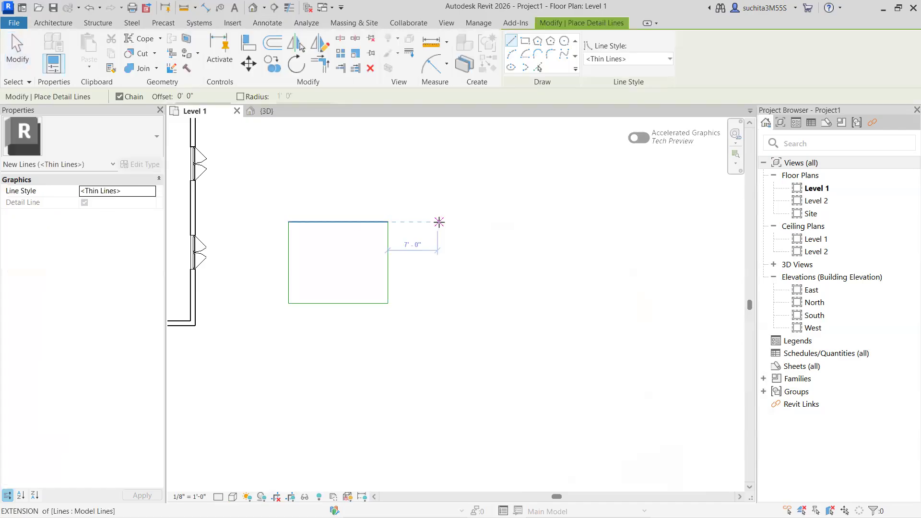
pyautogui.click(539, 236)
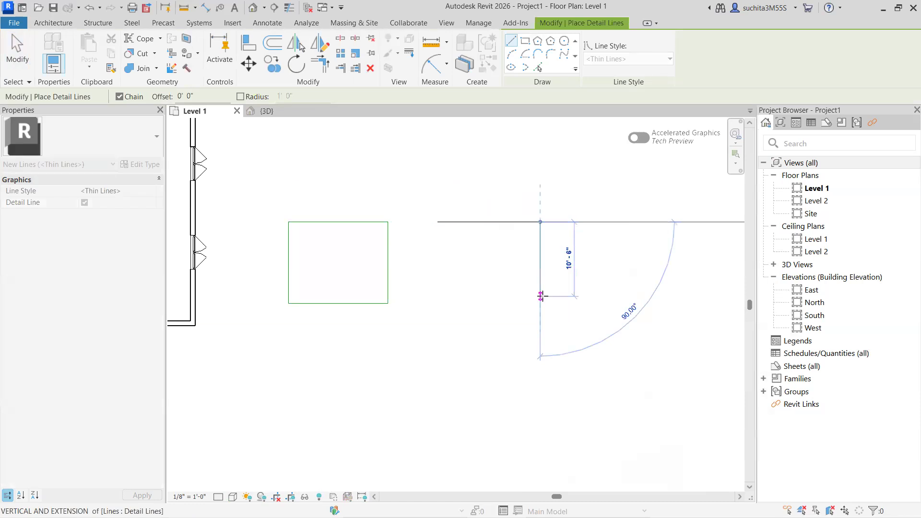
pyautogui.click(540, 304)
pyautogui.click(437, 303)
pyautogui.click(437, 222)
pyautogui.rightClick(438, 221)
pyautogui.click(459, 233)
pyautogui.press('Escape')
# - Select the detail line rectangle to inspect it, clear the selection, and check the area beside the model line rectangle in 3D
pyautogui.moveTo(573, 205); pyautogui.dragTo(431, 329)
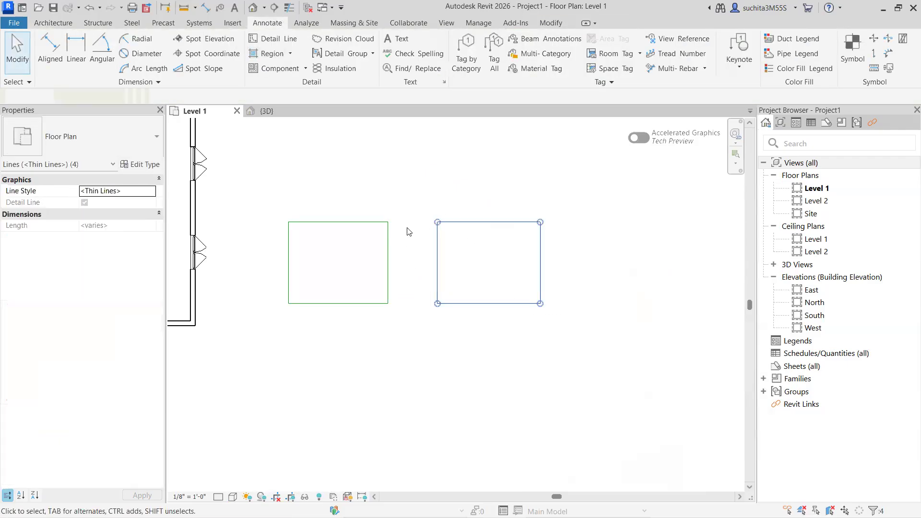
pyautogui.click(407, 231)
pyautogui.moveTo(262, 315); pyautogui.dragTo(262, 317)
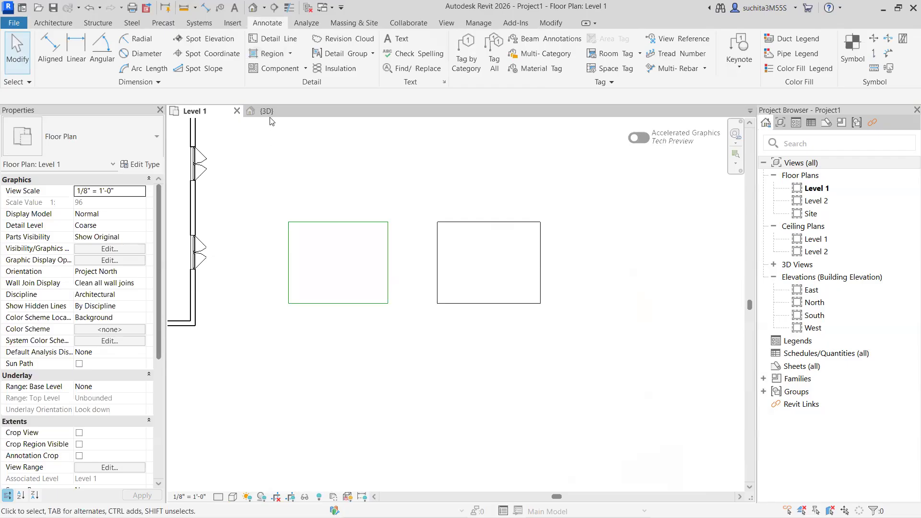
pyautogui.click(266, 111)
pyautogui.scroll(1, 539, 287)
pyautogui.moveTo(537, 290); pyautogui.dragTo(381, 301, button='middle')
pyautogui.scroll(1, 379, 278)
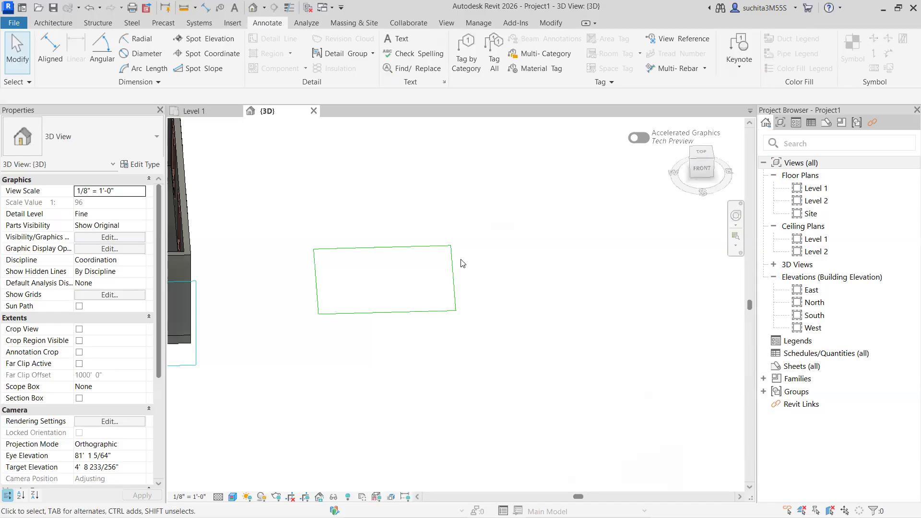
# - Return to the Level 1 plan and compare the detail line and model line rectangles by selecting each in turn
pyautogui.click(214, 114)
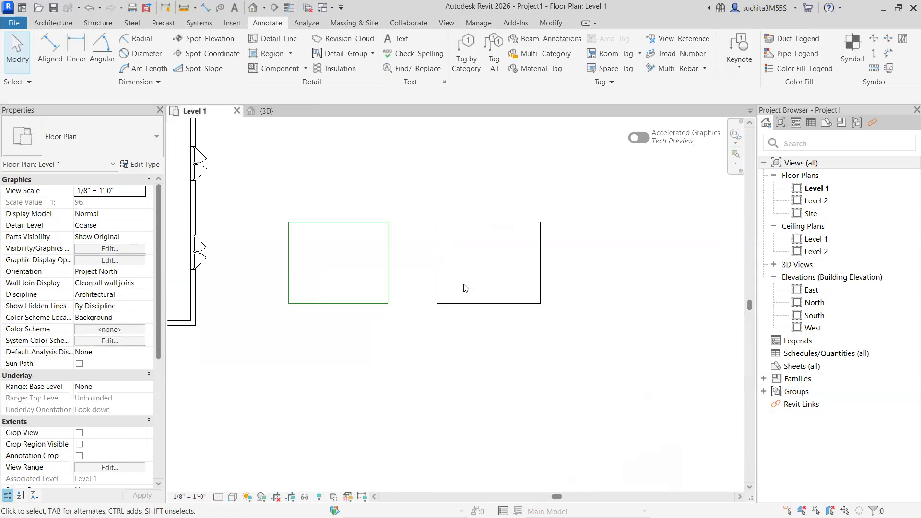
pyautogui.scroll(1, 477, 293)
pyautogui.moveTo(414, 202); pyautogui.dragTo(548, 350)
pyautogui.moveTo(582, 211)
pyautogui.mouseDown()
pyautogui.moveTo(393, 349)
pyautogui.moveTo(421, 349)
pyautogui.moveTo(439, 328)
pyautogui.mouseUp()
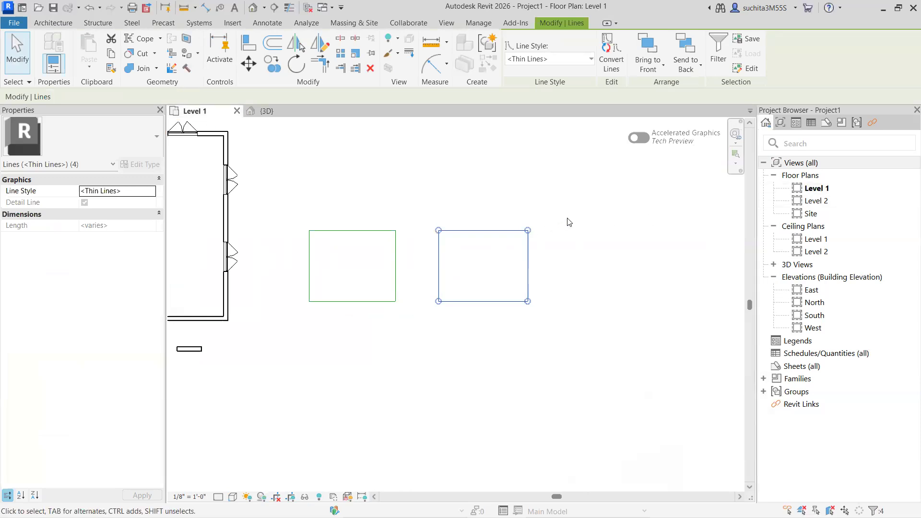
pyautogui.click(418, 230)
pyautogui.moveTo(409, 216); pyautogui.dragTo(293, 341)
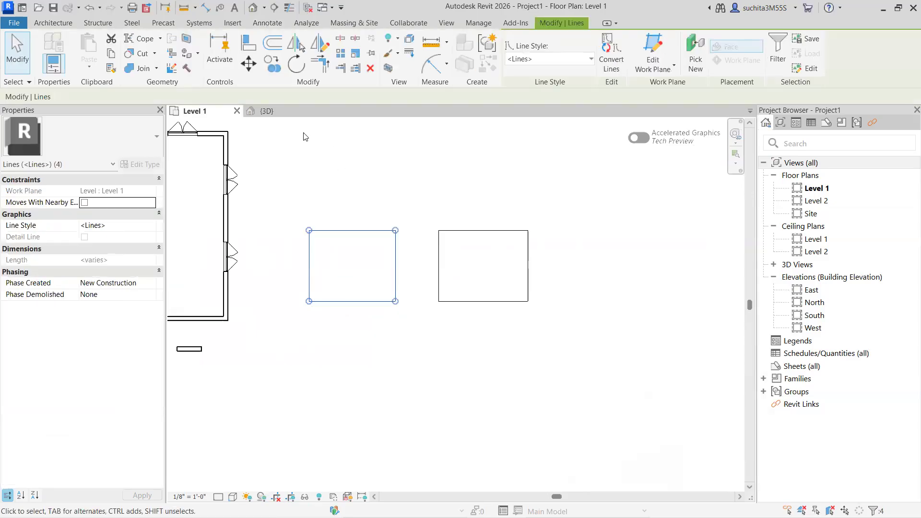
pyautogui.click(74, 23)
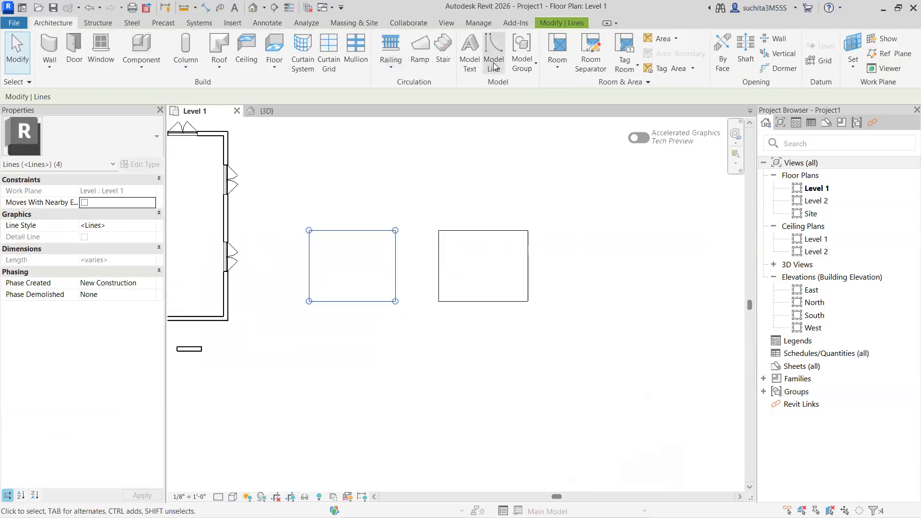
pyautogui.scroll(-1, 471, 274)
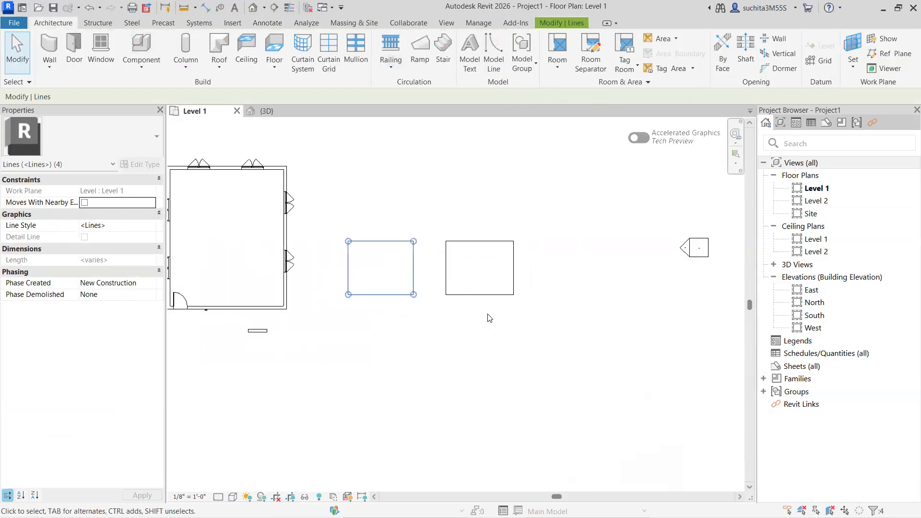
# - Delete the four detail lines forming the rectangle east of the model line rectangle
pyautogui.click(465, 304)
pyautogui.scroll(1, 402, 248)
pyautogui.moveTo(598, 211); pyautogui.dragTo(464, 343)
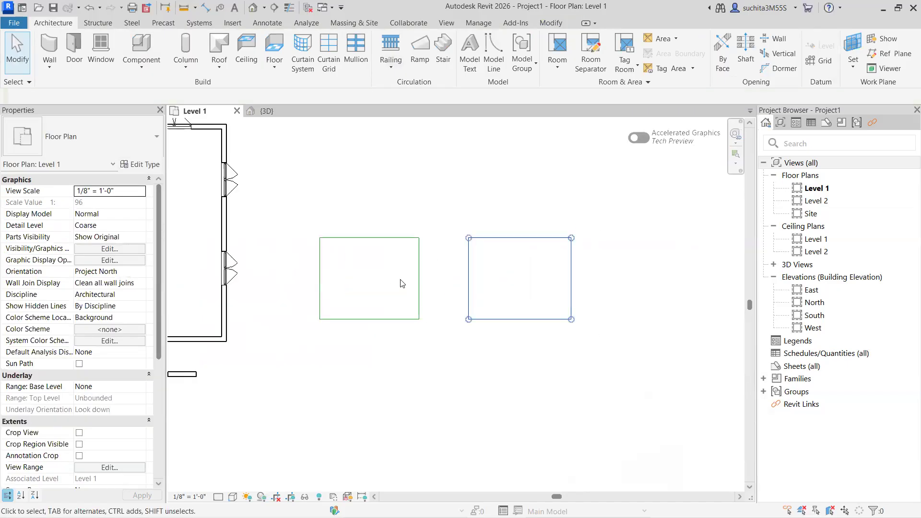
pyautogui.click(371, 69)
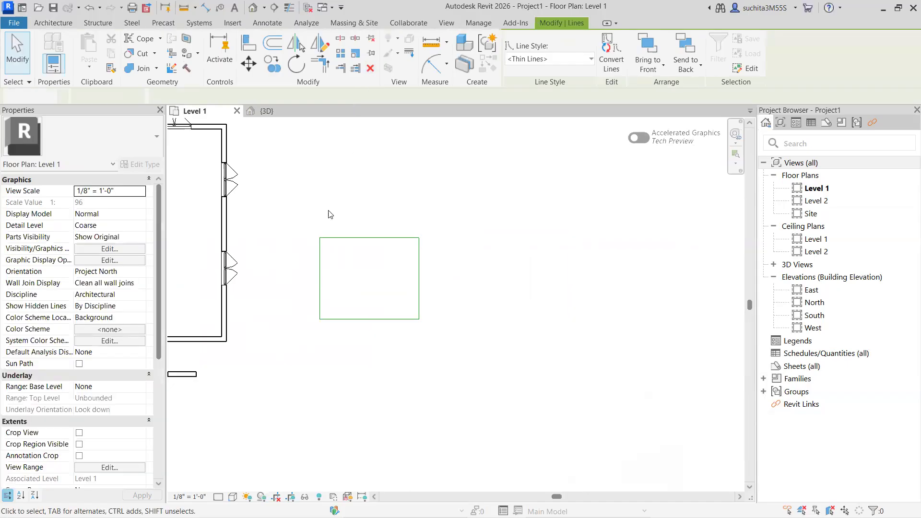
# - Trace a Generic 8" wall along the north edge of the model line rectangle, using Finish Face: Exterior as the location line
pyautogui.scroll(1, 331, 202)
pyautogui.click(53, 72)
pyautogui.click(52, 88)
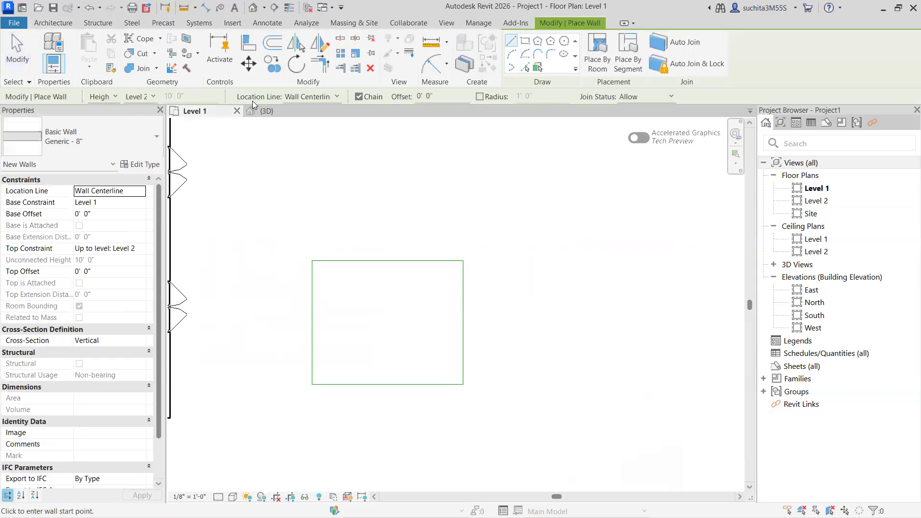
pyautogui.click(303, 100)
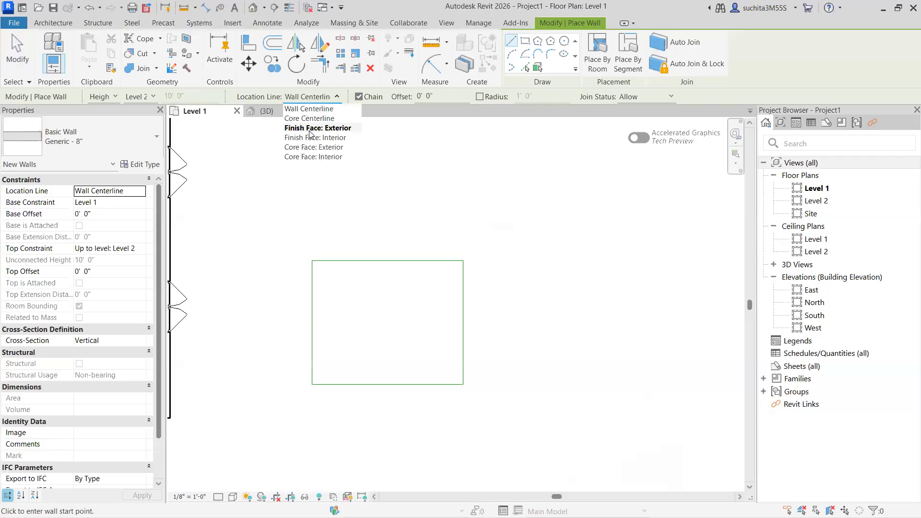
pyautogui.click(309, 129)
pyautogui.click(312, 260)
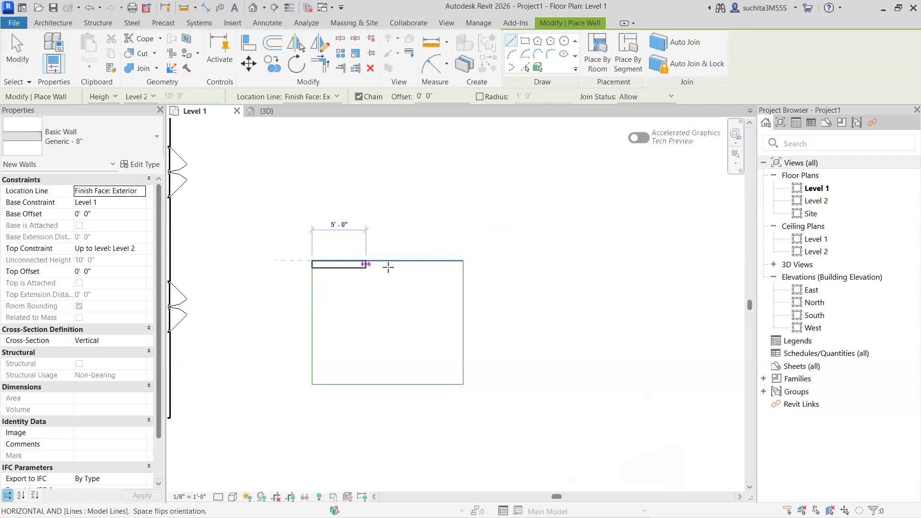
pyautogui.click(463, 261)
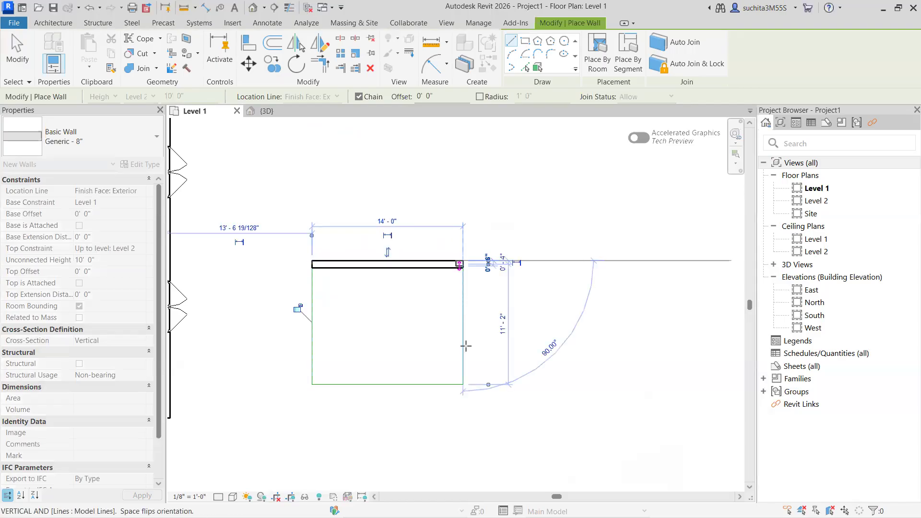
pyautogui.click(440, 384)
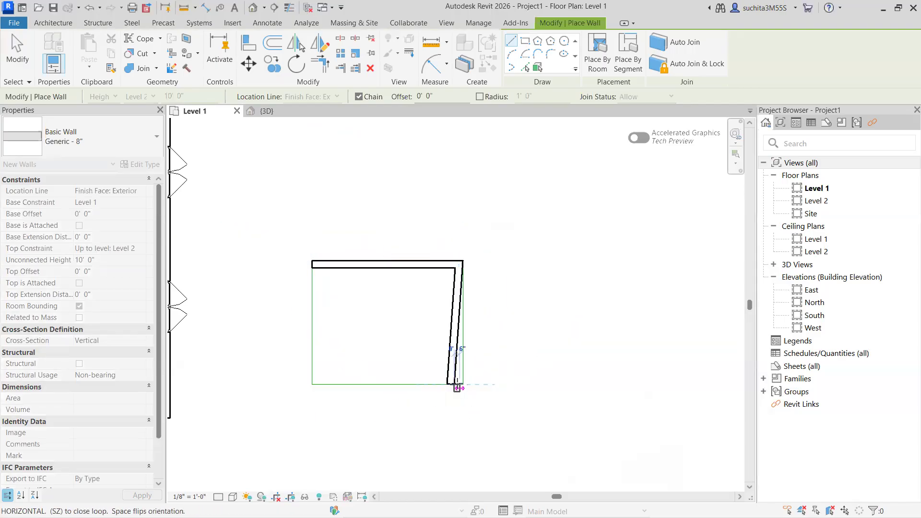
pyautogui.press('Escape')
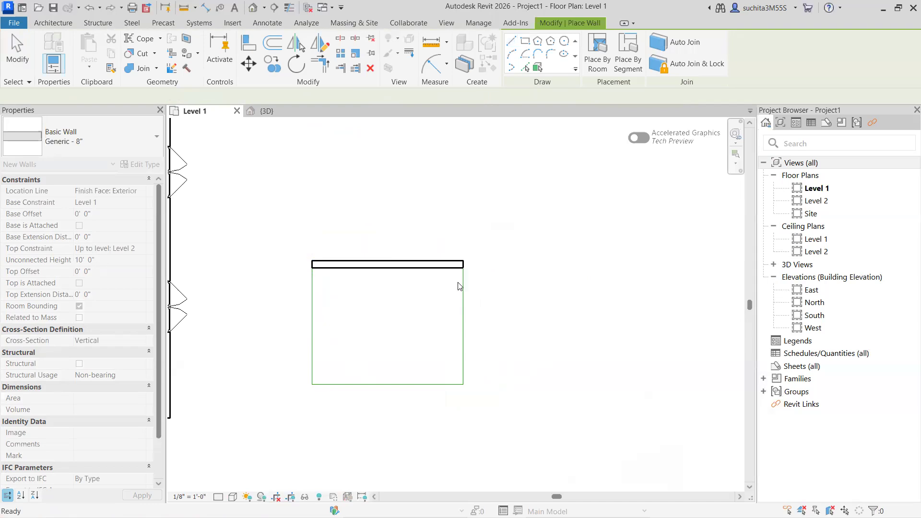
pyautogui.click(463, 264)
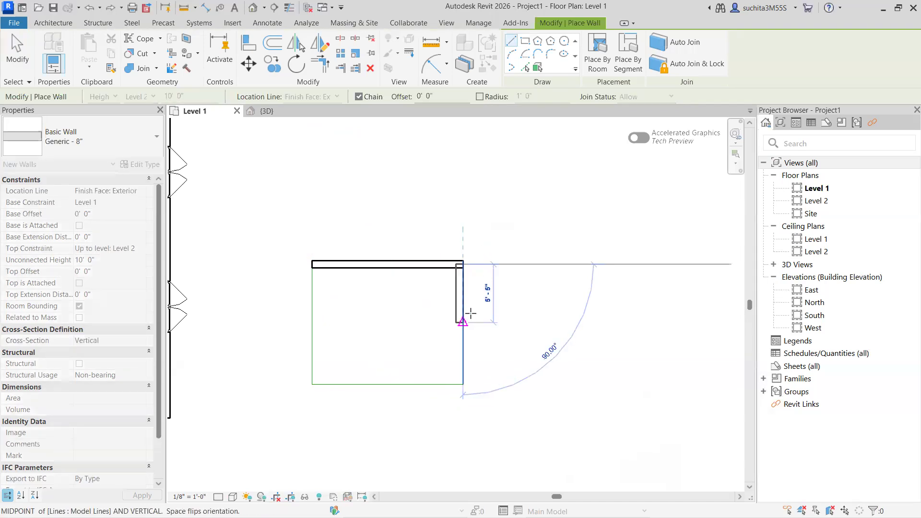
pyautogui.press('Escape')
# - Trace the east, south and west walls over the remaining model line rectangle edges, closing the loop at the northwest corner
pyautogui.click(463, 261)
pyautogui.click(464, 384)
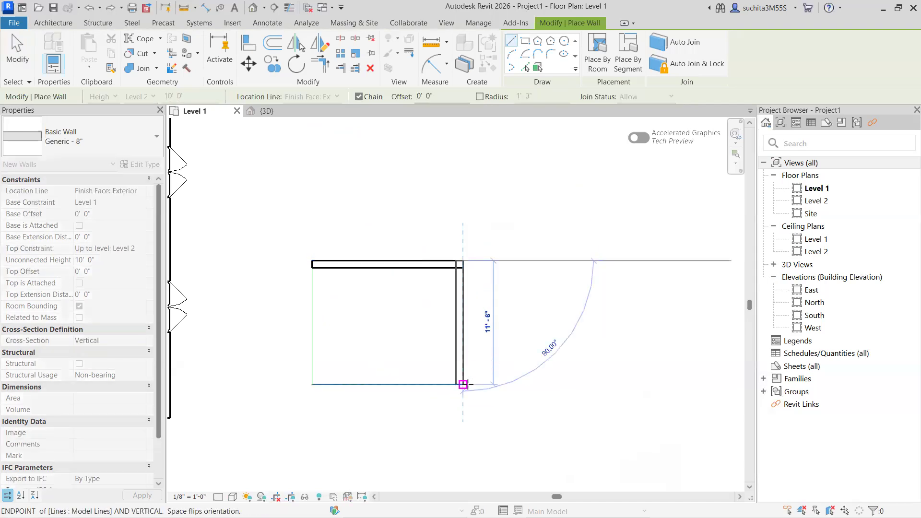
pyautogui.click(312, 384)
pyautogui.click(312, 261)
pyautogui.press('Escape')
pyautogui.scroll(-3, 332, 317)
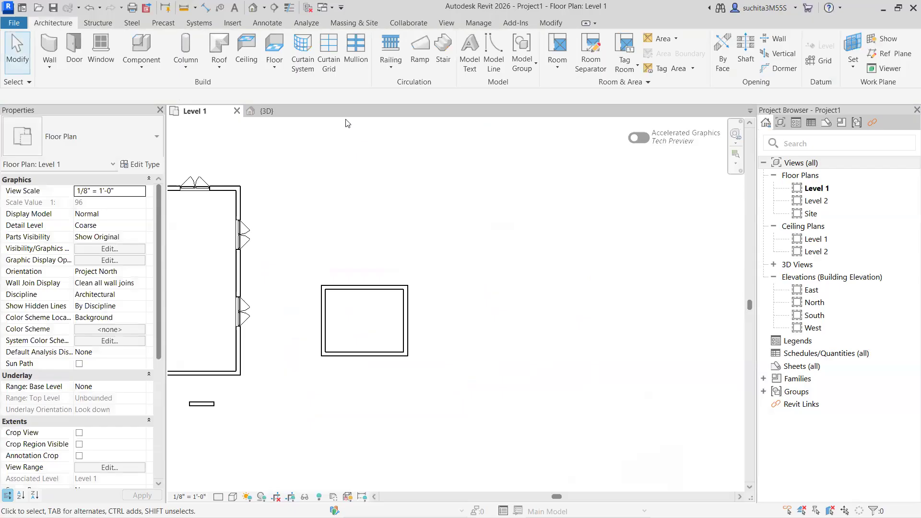
# - Open the 3D view and inspect the newly traced walls from the front and from below
pyautogui.click(295, 116)
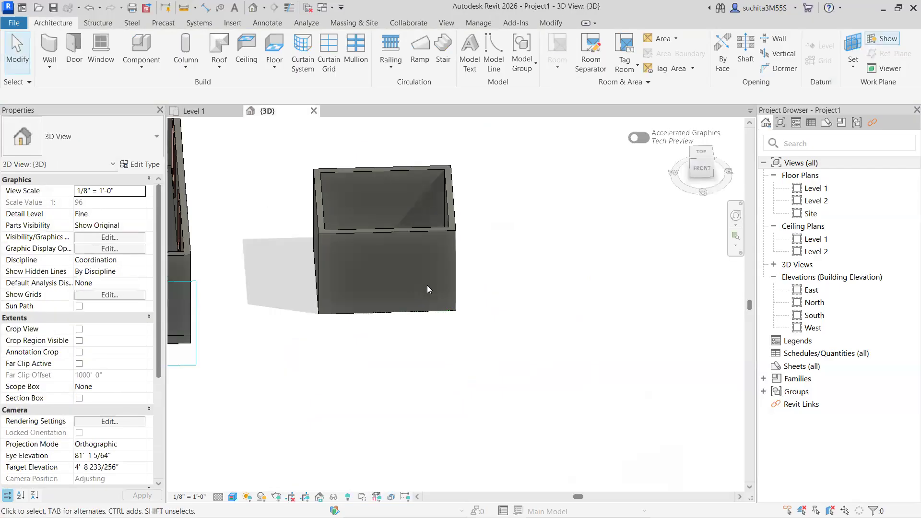
pyautogui.click(702, 158)
pyautogui.moveTo(693, 120); pyautogui.dragTo(704, 167)
pyautogui.scroll(2, 425, 343)
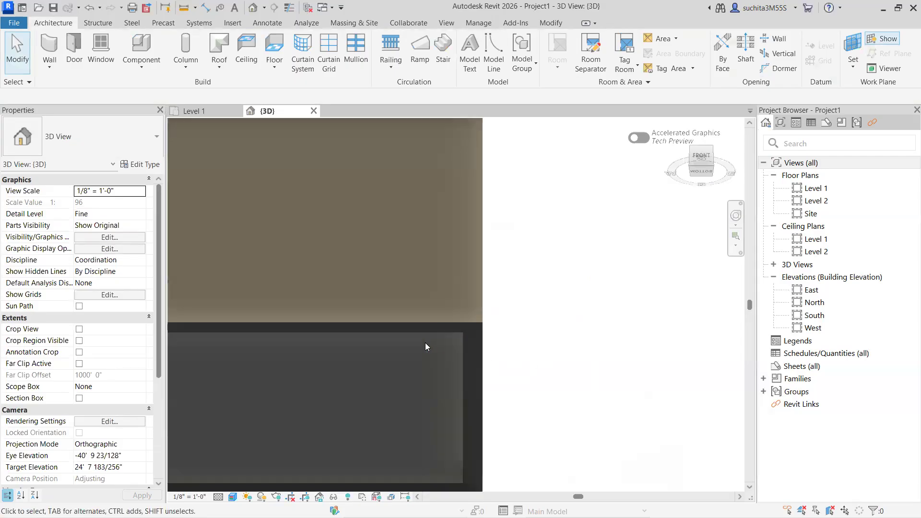
pyautogui.moveTo(425, 343); pyautogui.dragTo(568, 295, button='middle')
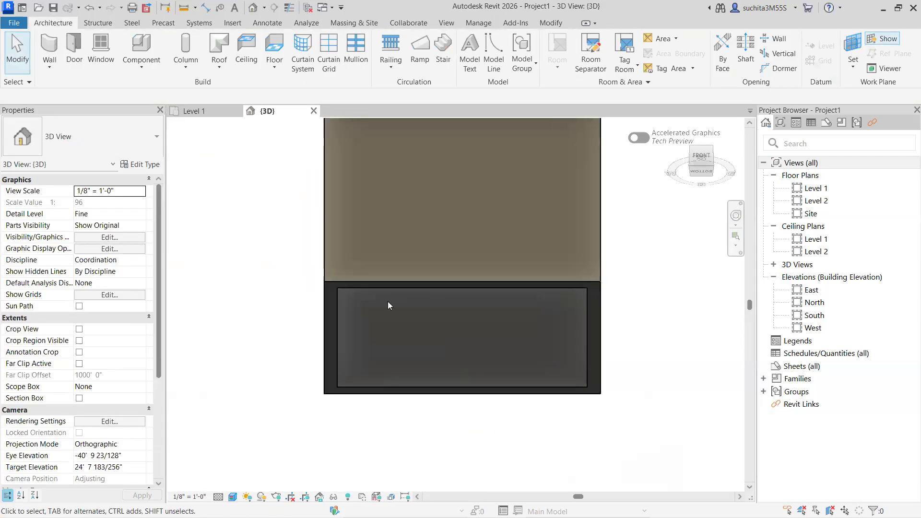
# - Display the 3D view in Wireframe and examine how the model lines align with the base of the traced walls
pyautogui.click(233, 497)
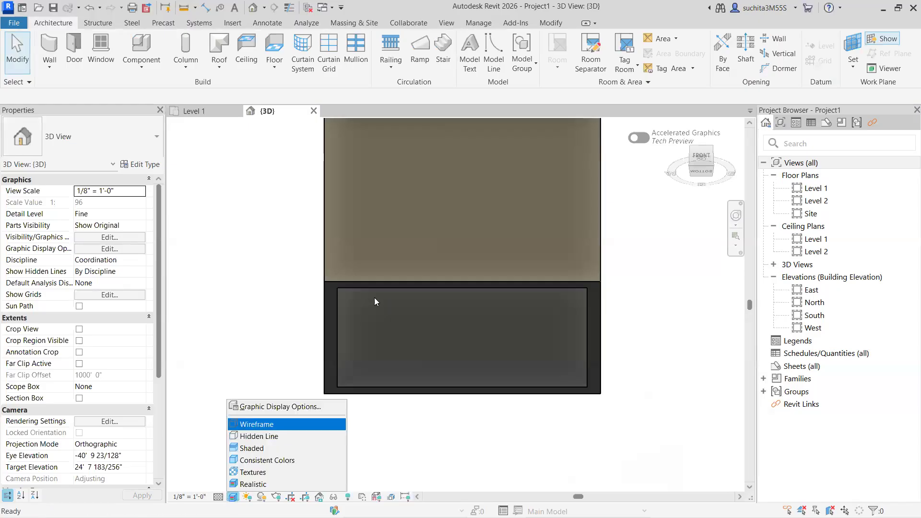
pyautogui.scroll(2, 521, 288)
pyautogui.moveTo(708, 169); pyautogui.dragTo(690, 125)
pyautogui.scroll(3, 281, 385)
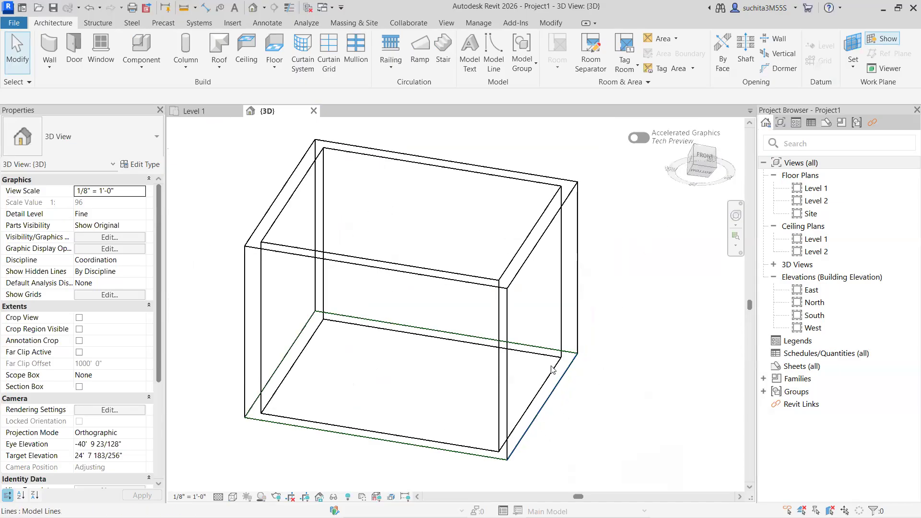
pyautogui.scroll(-3, 280, 399)
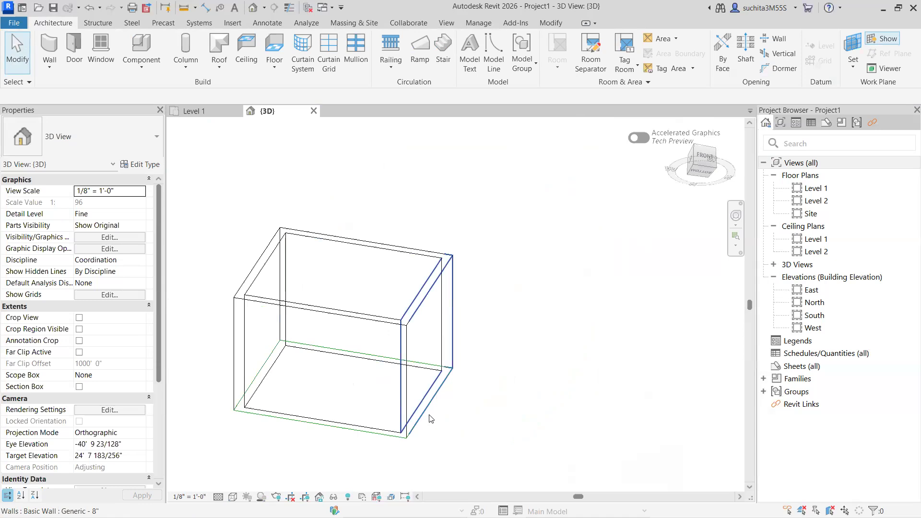
pyautogui.scroll(2, 394, 411)
pyautogui.moveTo(701, 165); pyautogui.dragTo(621, 156)
pyautogui.scroll(1, 378, 160)
pyautogui.moveTo(387, 164); pyautogui.dragTo(476, 367, button='middle')
pyautogui.scroll(3, 457, 276)
pyautogui.scroll(3, 434, 229)
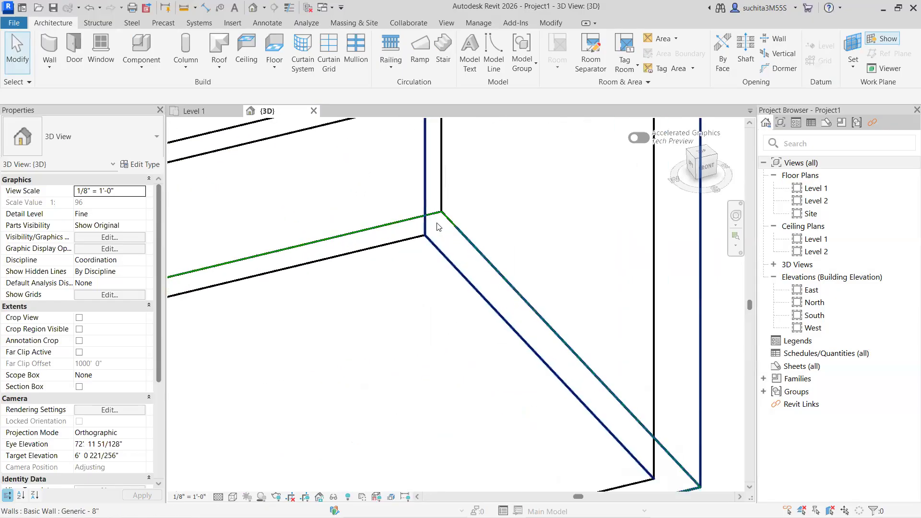
pyautogui.scroll(-5, 435, 229)
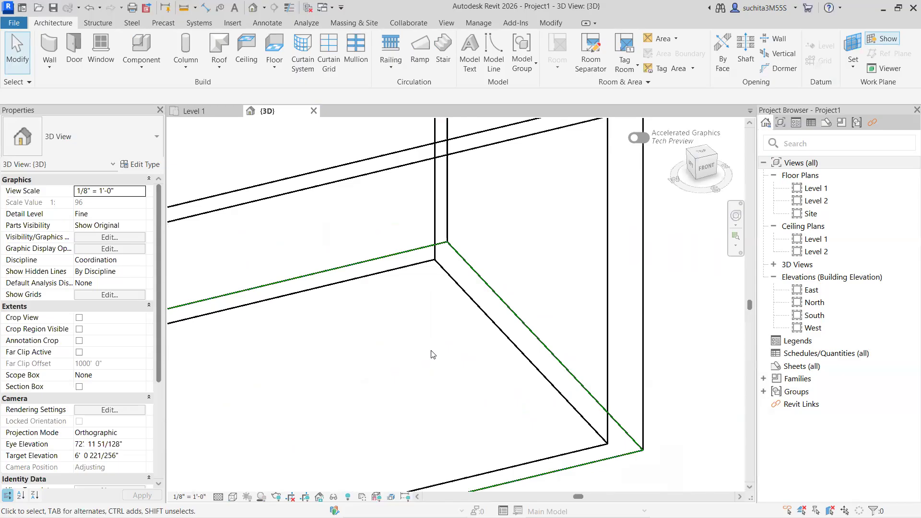
pyautogui.scroll(-7, 455, 331)
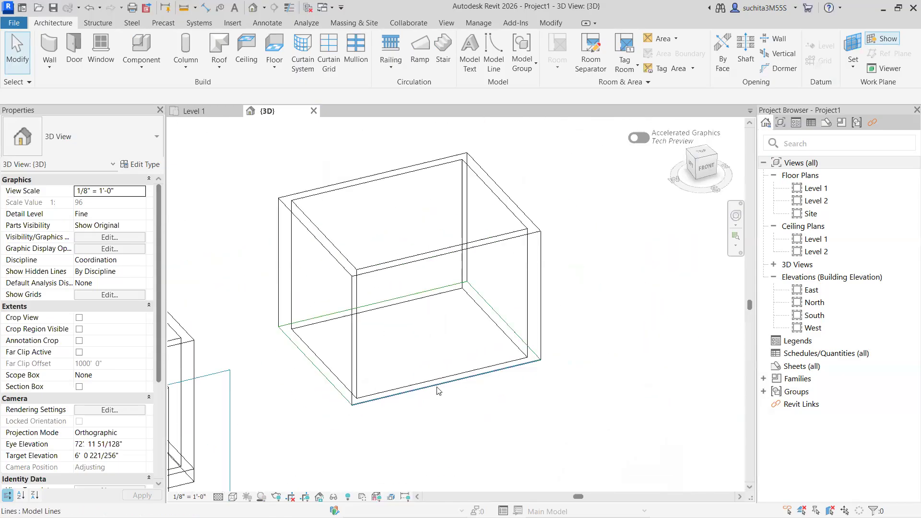
# - Orient the 3D view to the building's southeast corner and change its visual style to Hidden Line
pyautogui.moveTo(700, 175); pyautogui.dragTo(582, 154)
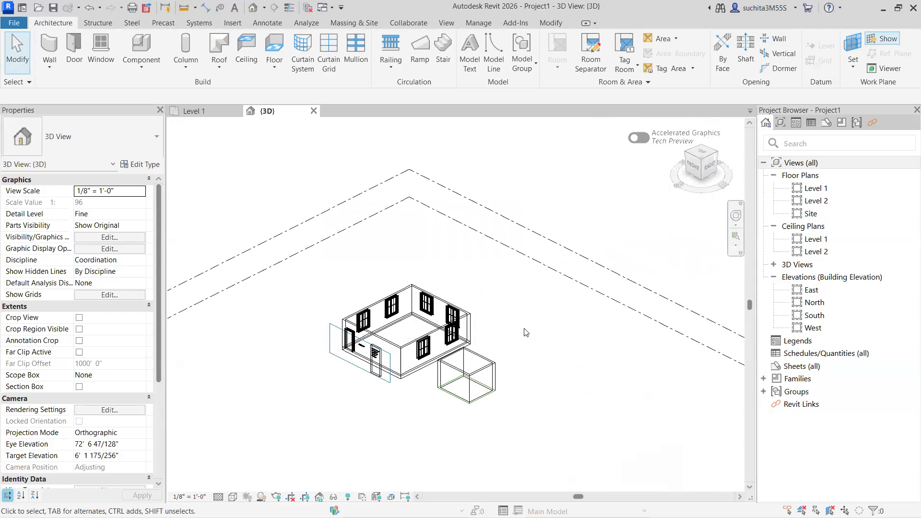
pyautogui.scroll(5, 463, 341)
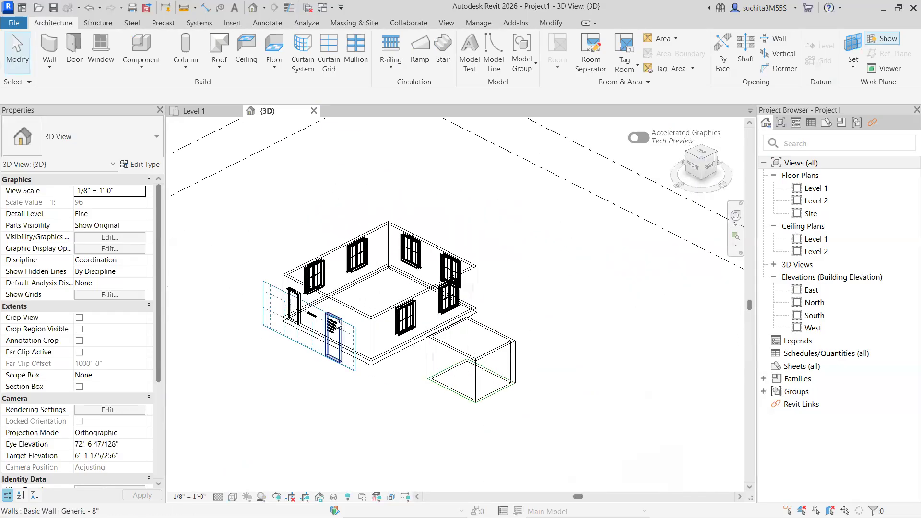
pyautogui.scroll(-2, 355, 322)
pyautogui.scroll(4, 360, 329)
pyautogui.scroll(5, 364, 325)
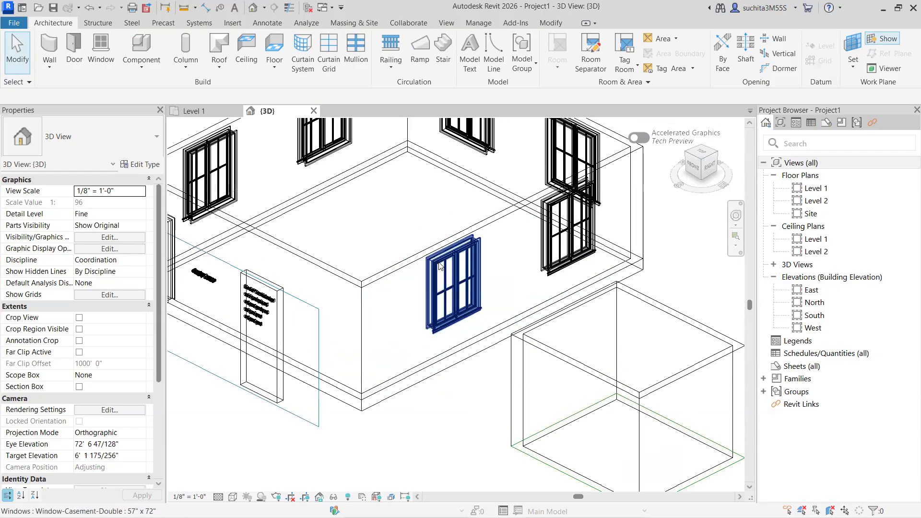
pyautogui.click(236, 497)
pyautogui.scroll(1, 313, 317)
pyautogui.moveTo(323, 311); pyautogui.dragTo(314, 385, button='middle')
# - Sketch a narrow closed model line rectangle, about 6'-3" by 0'-10", from the inner top corner at the building's southeast end
pyautogui.click(493, 57)
pyautogui.click(316, 368)
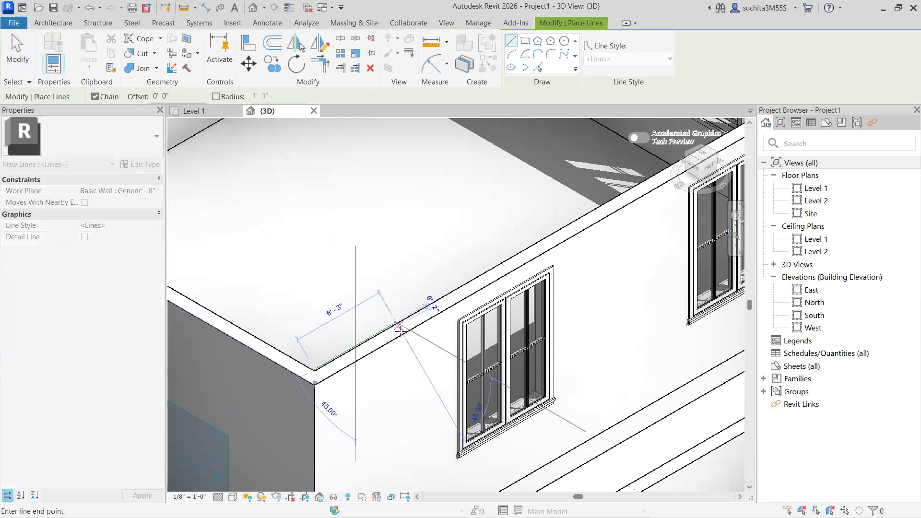
pyautogui.rightClick(406, 339)
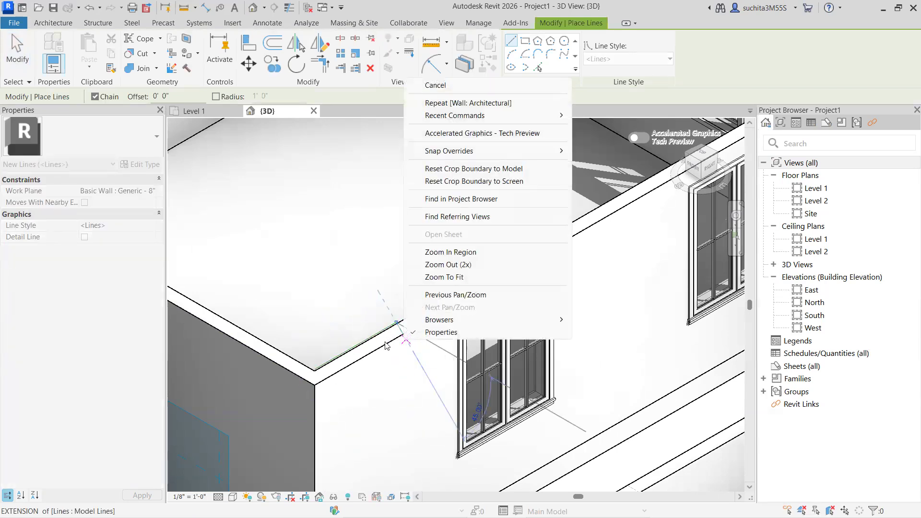
pyautogui.press('Escape')
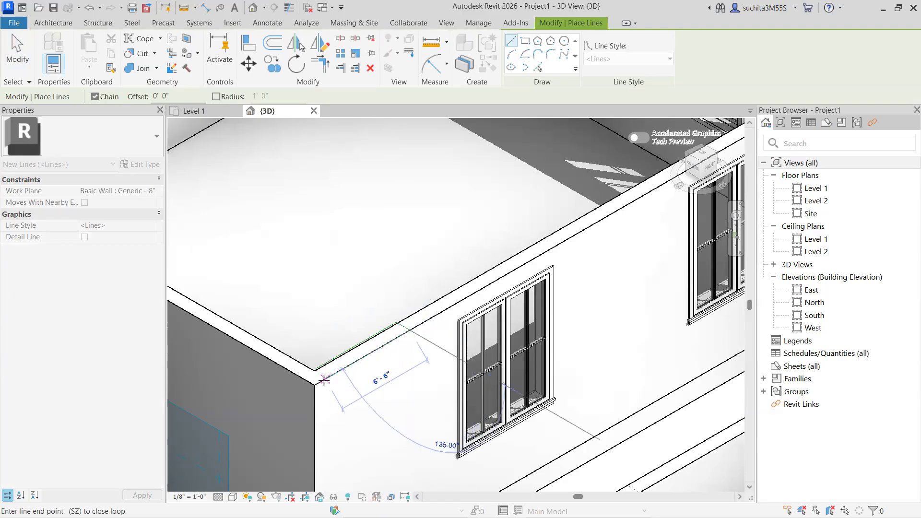
pyautogui.click(314, 369)
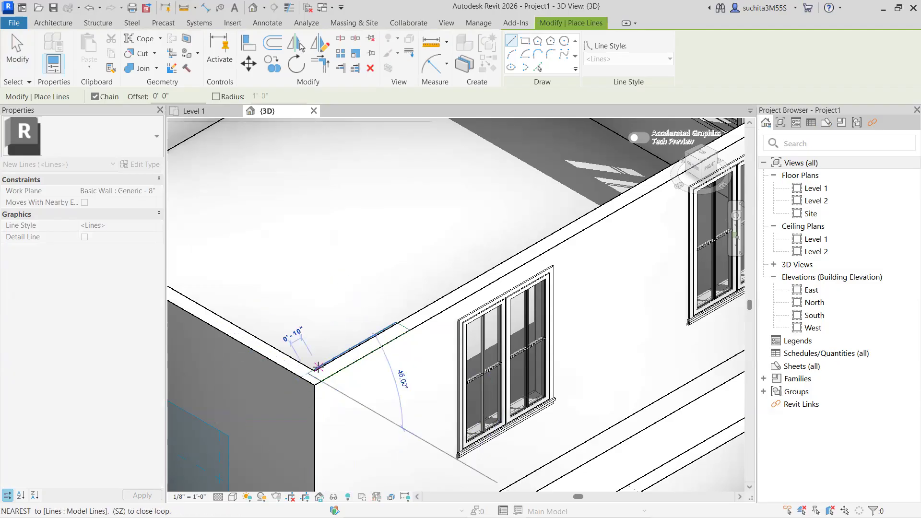
pyautogui.rightClick(318, 367)
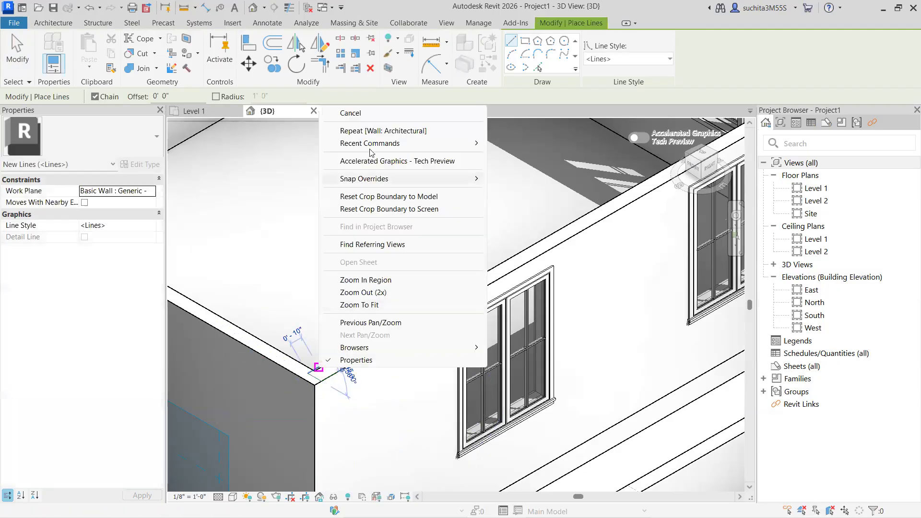
pyautogui.click(350, 115)
# - Inspect the narrow model line rectangle against the building's walls from the side and from oblique angles
pyautogui.scroll(-2, 383, 255)
pyautogui.moveTo(707, 172)
pyautogui.mouseDown()
pyautogui.moveTo(634, 186)
pyautogui.moveTo(819, 188)
pyautogui.moveTo(833, 171)
pyautogui.moveTo(831, 145)
pyautogui.moveTo(749, 158)
pyautogui.moveTo(628, 156)
pyautogui.mouseUp()
pyautogui.scroll(-4, 370, 261)
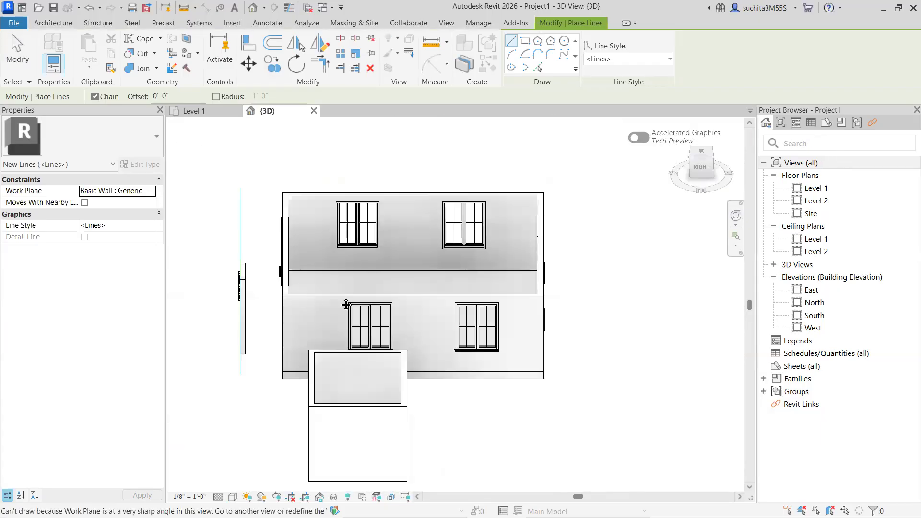
pyautogui.scroll(1, 322, 303)
pyautogui.moveTo(256, 297); pyautogui.dragTo(399, 323, button='middle')
pyautogui.scroll(2, 400, 320)
pyautogui.scroll(-1, 684, 234)
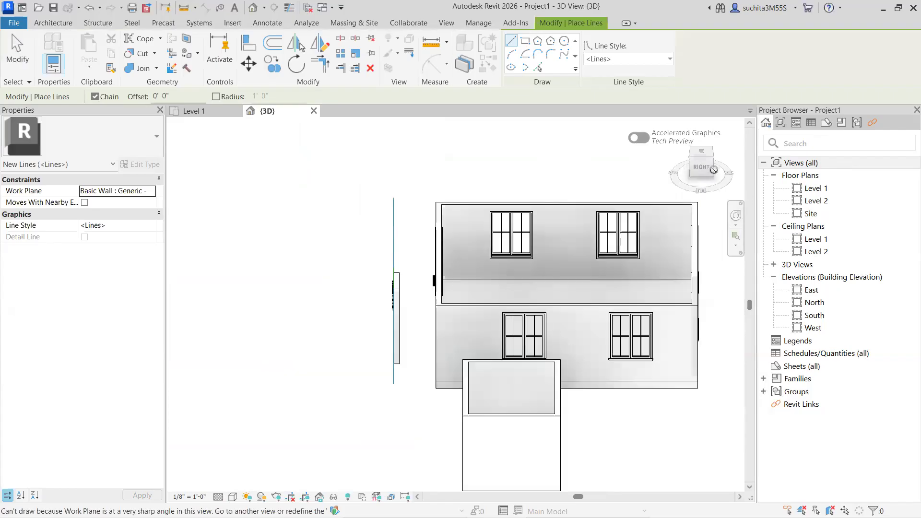
pyautogui.moveTo(702, 168); pyautogui.dragTo(225, 168)
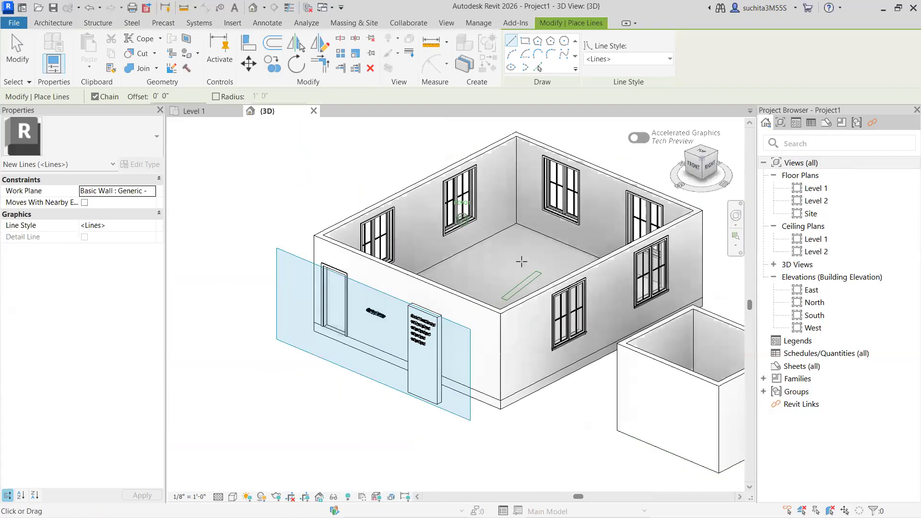
pyautogui.scroll(5, 518, 283)
pyautogui.scroll(-3, 463, 313)
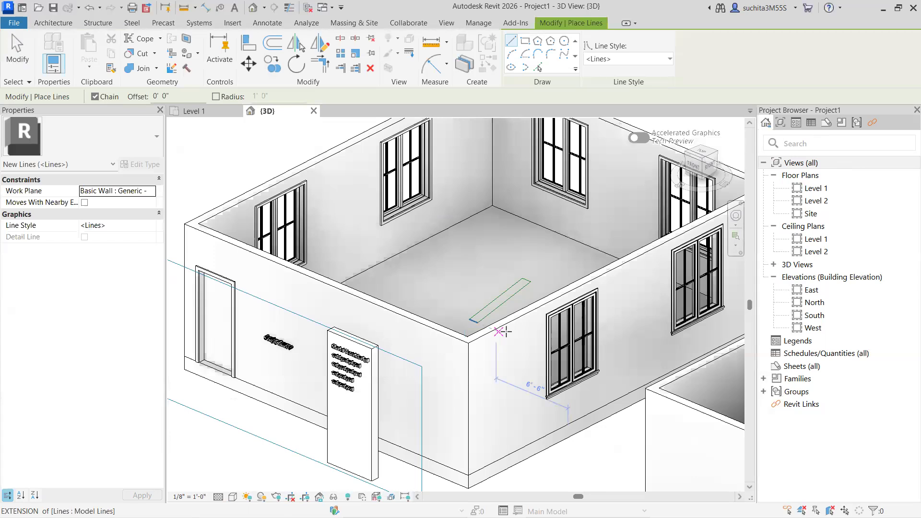
pyautogui.scroll(3, 510, 331)
pyautogui.scroll(-3, 441, 329)
pyautogui.scroll(-3, 302, 320)
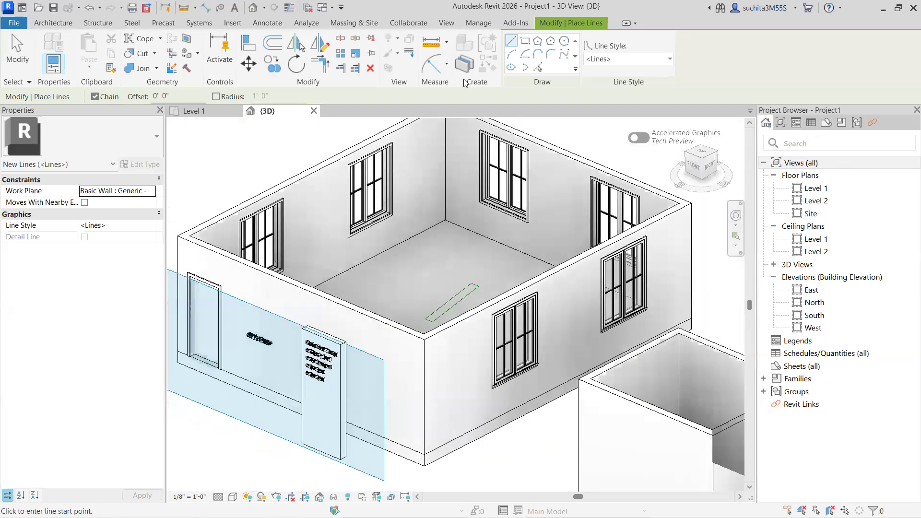
# - Return to the Level 1 floor plan, end the Model Line command, and bring the traced room into view
pyautogui.click(66, 25)
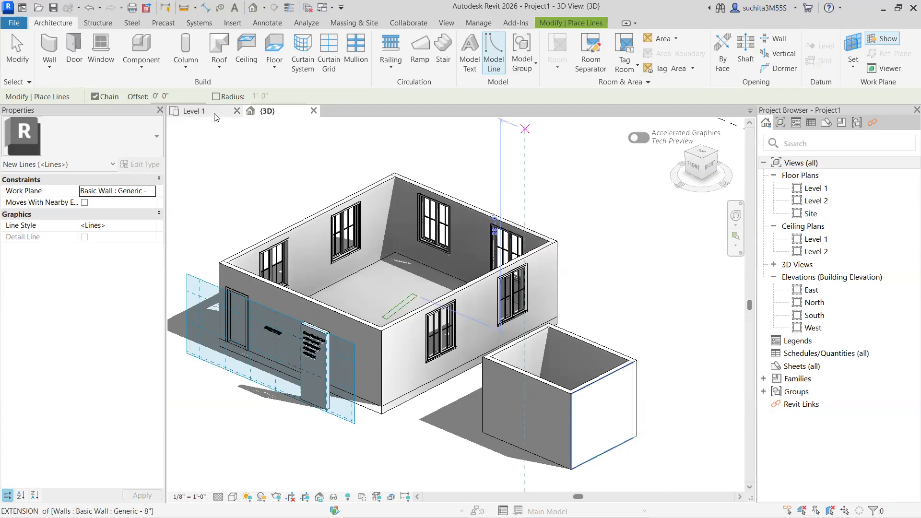
pyautogui.click(194, 111)
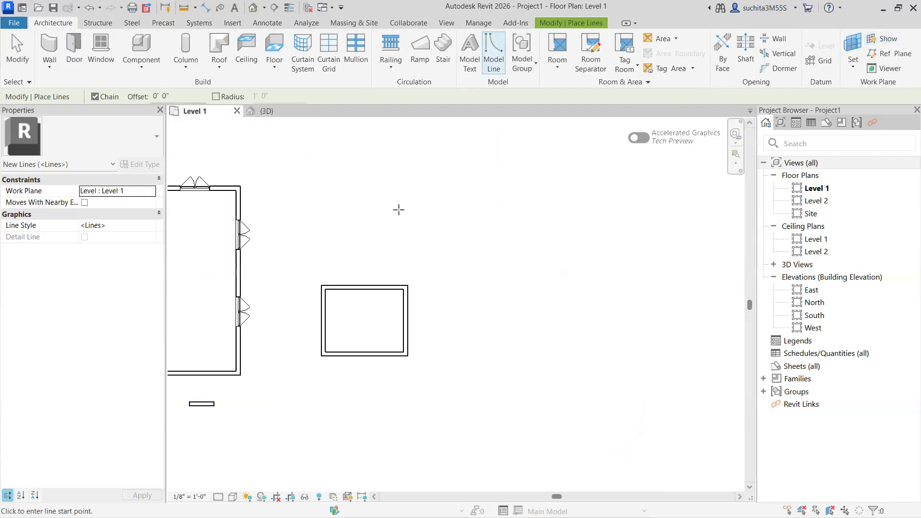
pyautogui.press('Escape')
pyautogui.press('Escape')
pyautogui.scroll(-1, 425, 287)
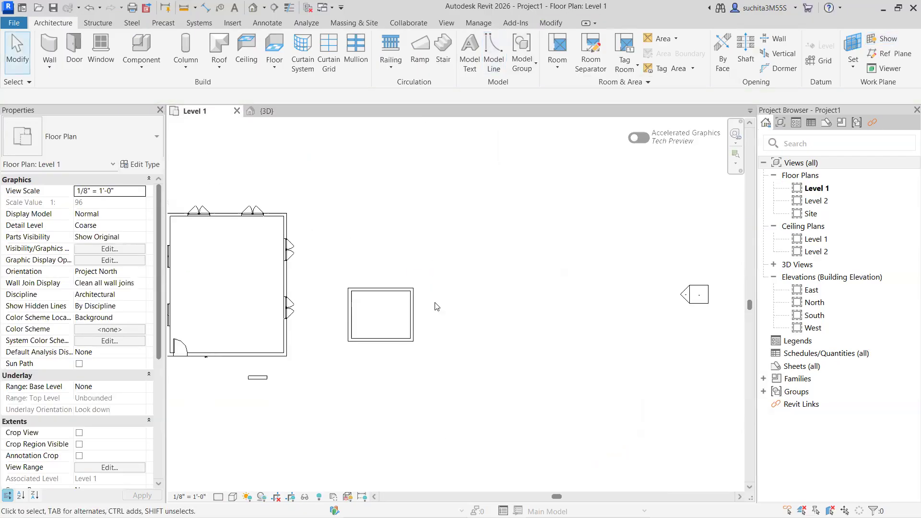
pyautogui.moveTo(399, 326); pyautogui.dragTo(336, 356, button='middle')
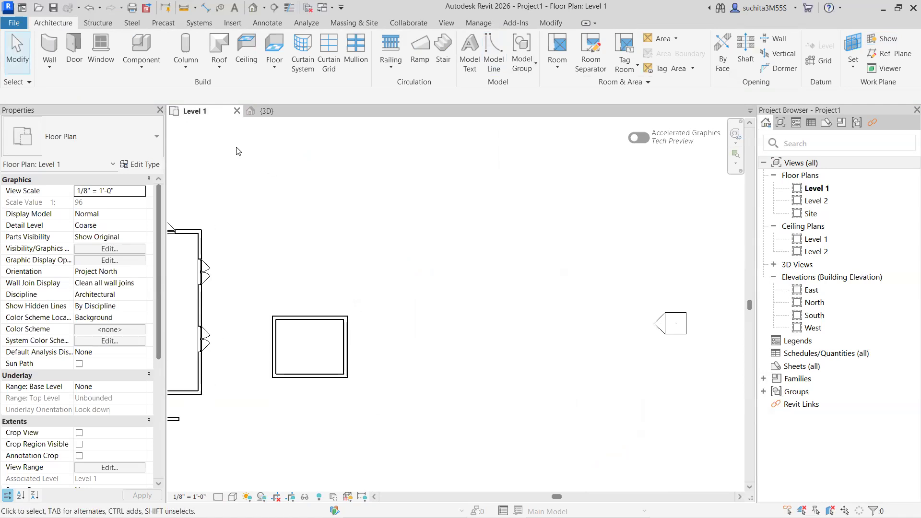
pyautogui.click(52, 69)
pyautogui.click(64, 95)
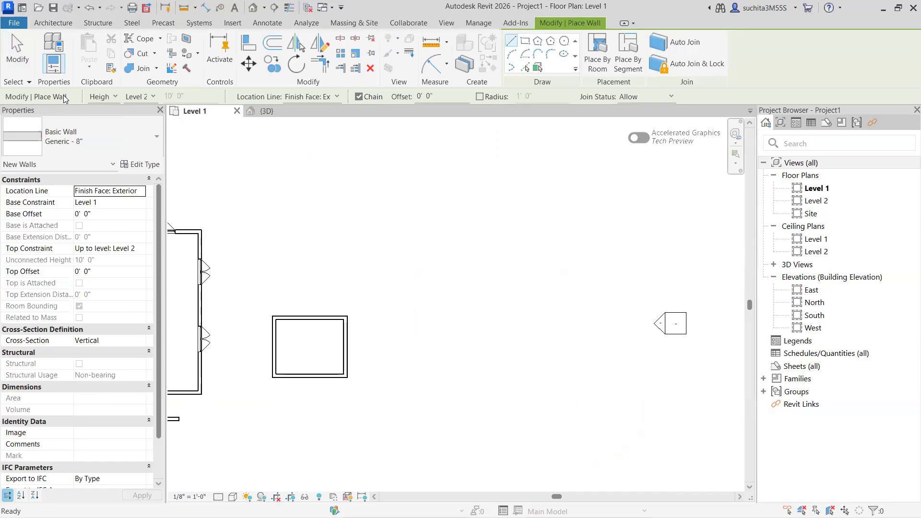
pyautogui.scroll(-3, 336, 263)
pyautogui.moveTo(358, 261); pyautogui.dragTo(485, 273, button='middle')
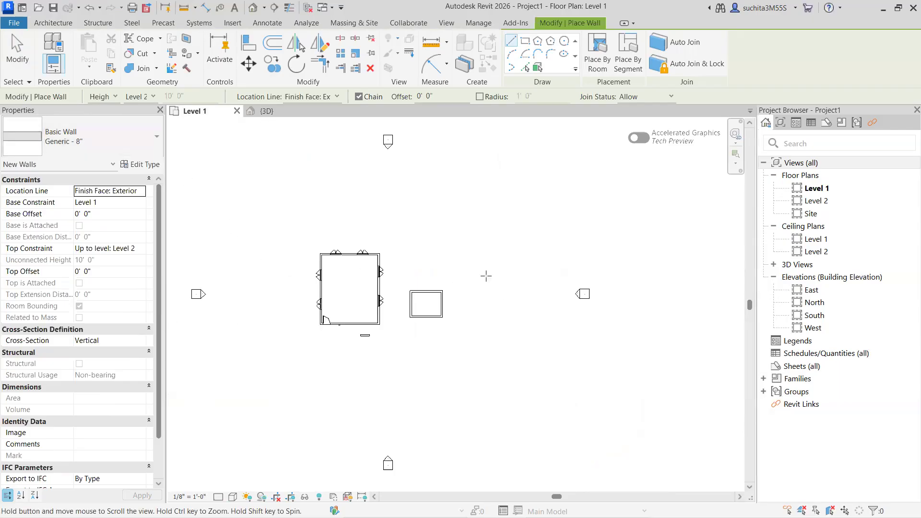
# - Sketch an open, stepped chain of eight model lines across the room and past the small rectangle, starting about 20' long and ending about 24'
pyautogui.click(56, 24)
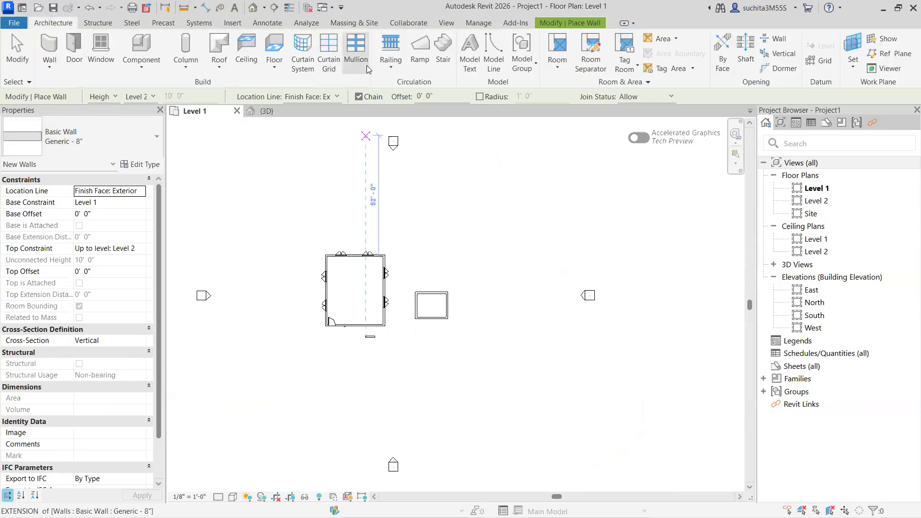
pyautogui.click(482, 79)
pyautogui.click(290, 326)
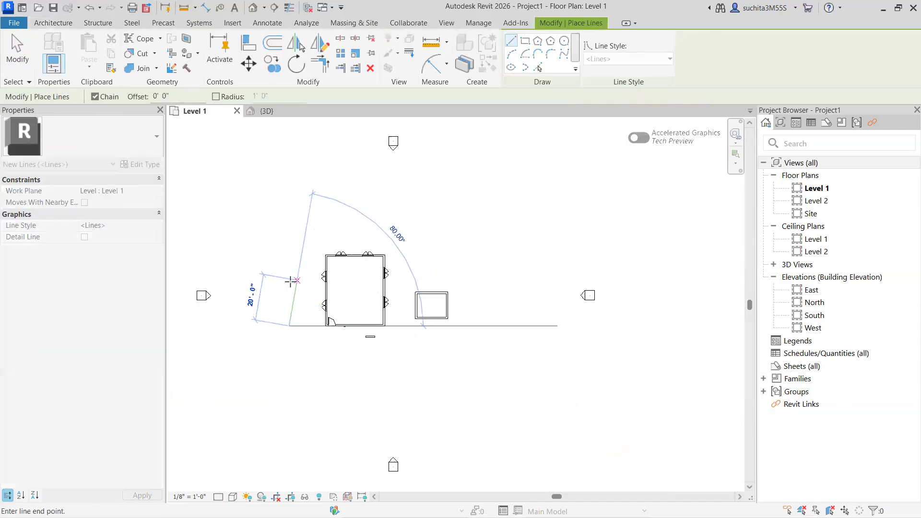
pyautogui.click(289, 279)
pyautogui.click(337, 280)
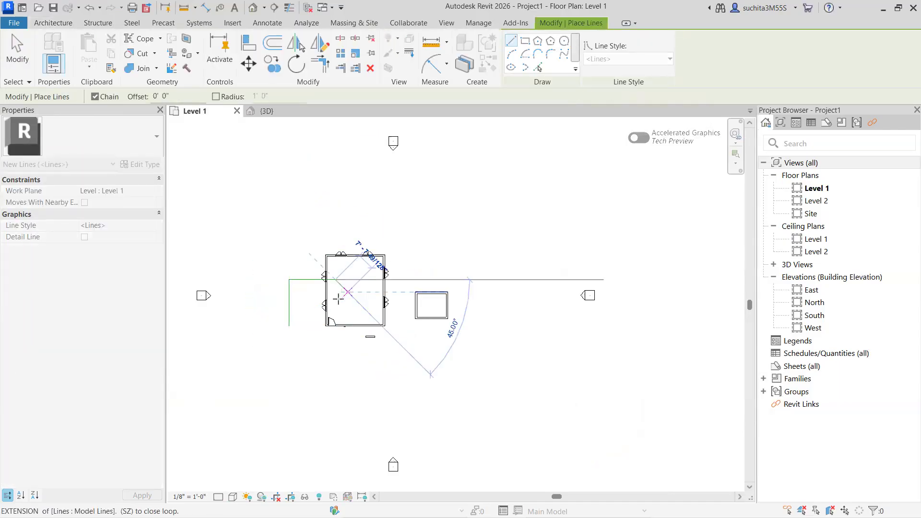
pyautogui.click(336, 299)
pyautogui.click(366, 299)
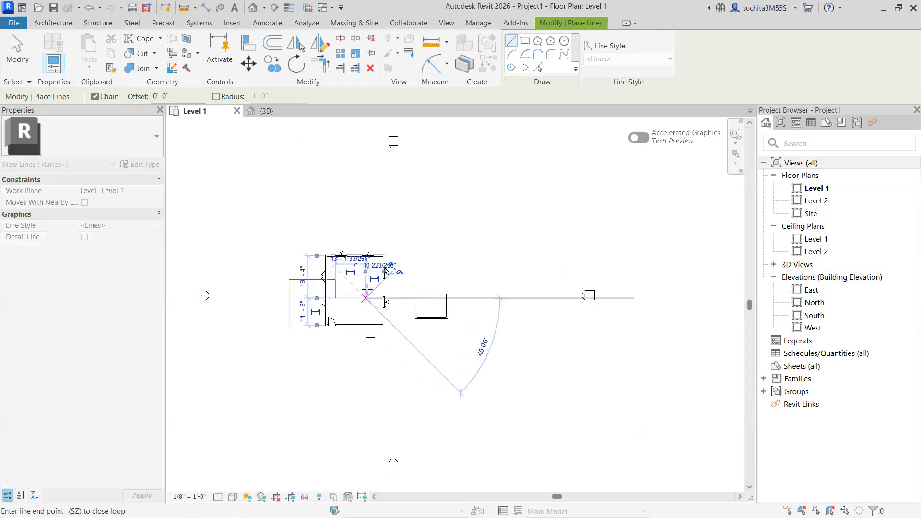
pyautogui.click(366, 279)
pyautogui.click(448, 279)
pyautogui.click(449, 242)
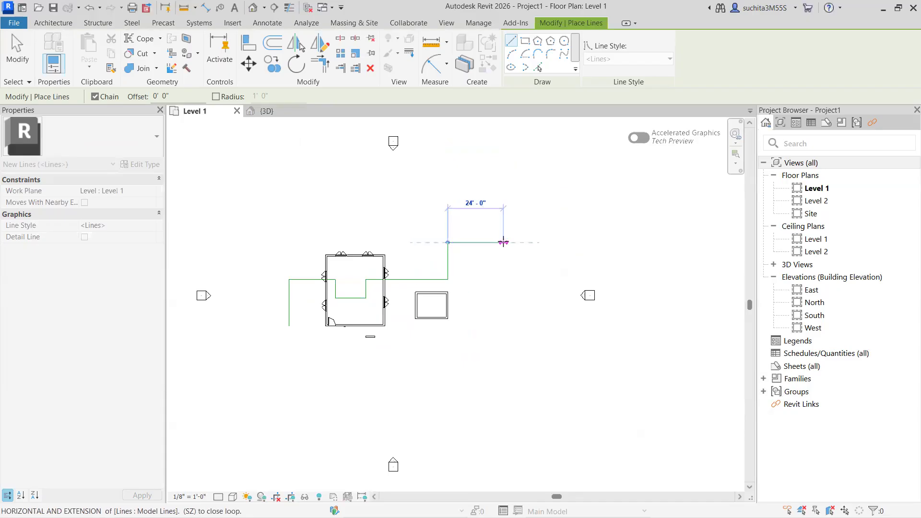
pyautogui.rightClick(510, 242)
pyautogui.click(532, 249)
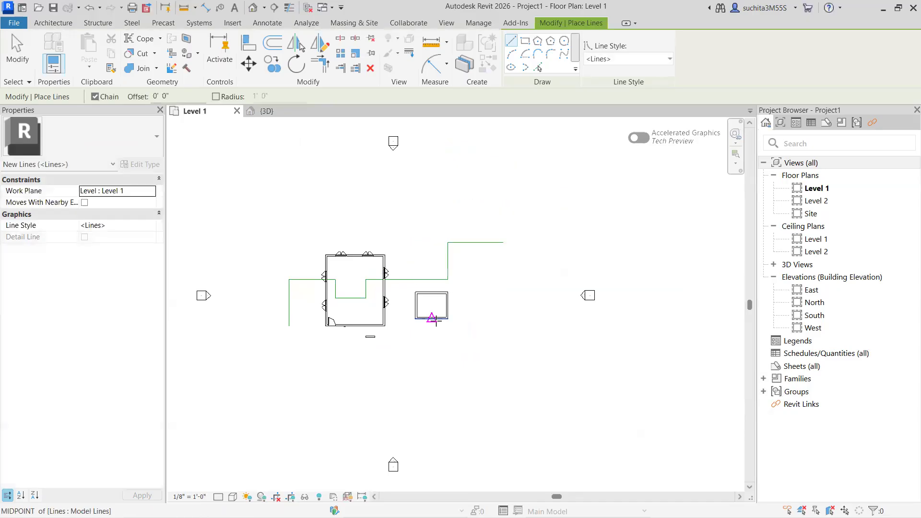
pyautogui.press('Escape')
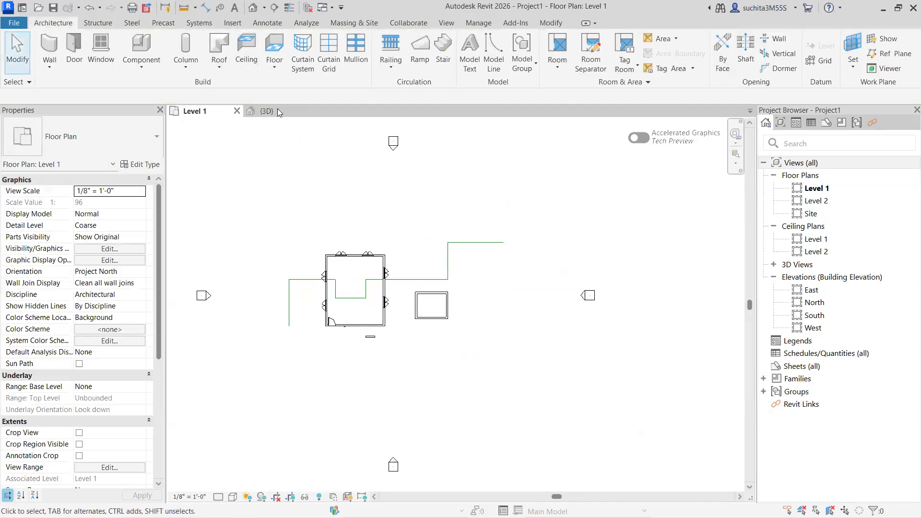
# - Inspect the stepped model lines in the 3D view from a raised front angle and check whether Detail Line is available there
pyautogui.click(273, 114)
pyautogui.scroll(2, 480, 254)
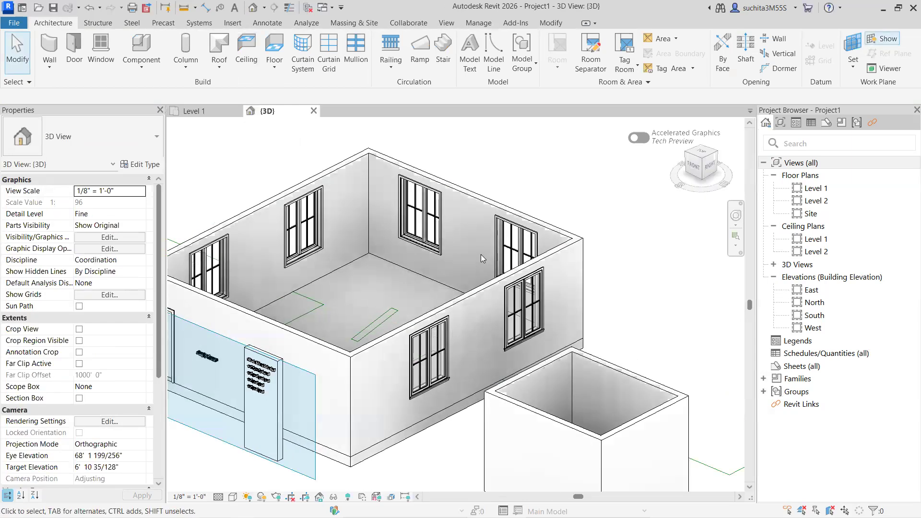
pyautogui.scroll(-2, 620, 226)
pyautogui.moveTo(702, 175)
pyautogui.mouseDown()
pyautogui.moveTo(645, 193)
pyautogui.moveTo(576, 183)
pyautogui.moveTo(528, 144)
pyautogui.moveTo(456, 192)
pyautogui.moveTo(372, 199)
pyautogui.moveTo(437, 122)
pyautogui.moveTo(309, 209)
pyautogui.moveTo(174, 244)
pyautogui.moveTo(202, 240)
pyautogui.moveTo(240, 212)
pyautogui.moveTo(274, 240)
pyautogui.moveTo(296, 224)
pyautogui.moveTo(397, 210)
pyautogui.moveTo(275, 210)
pyautogui.mouseUp()
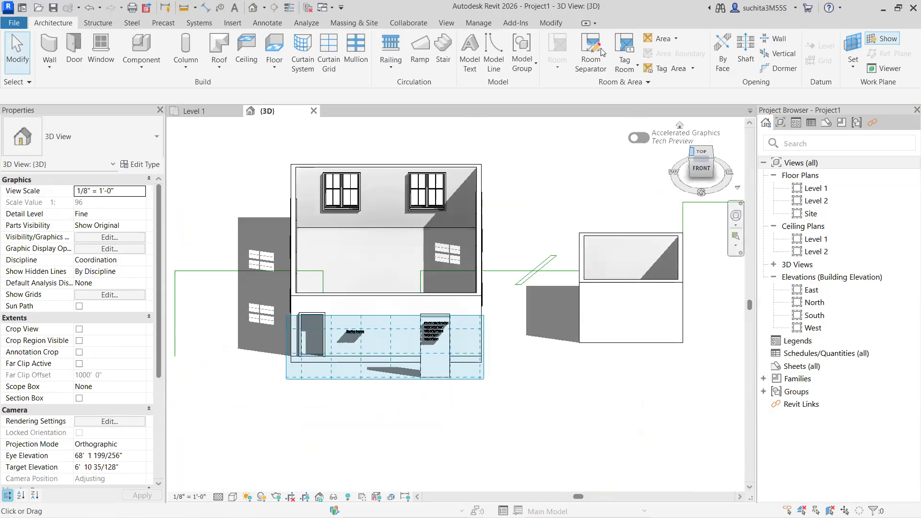
pyautogui.click(269, 24)
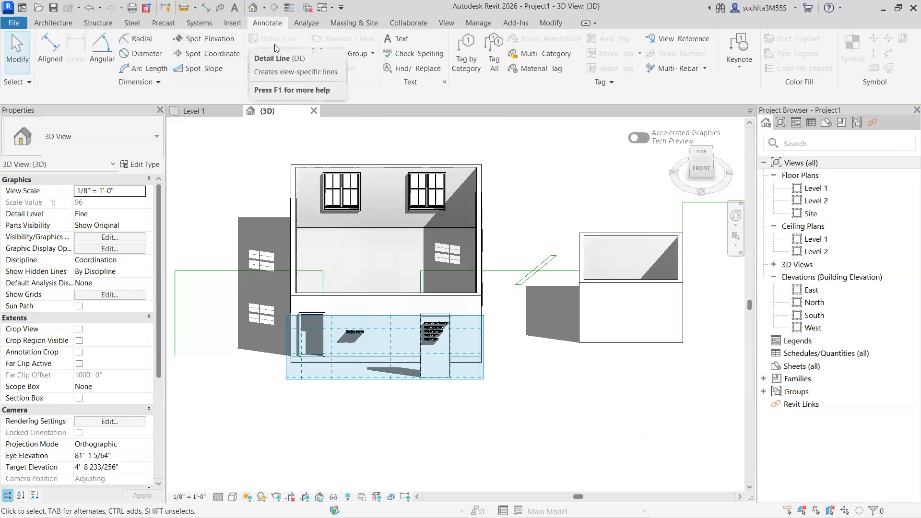
pyautogui.click(51, 25)
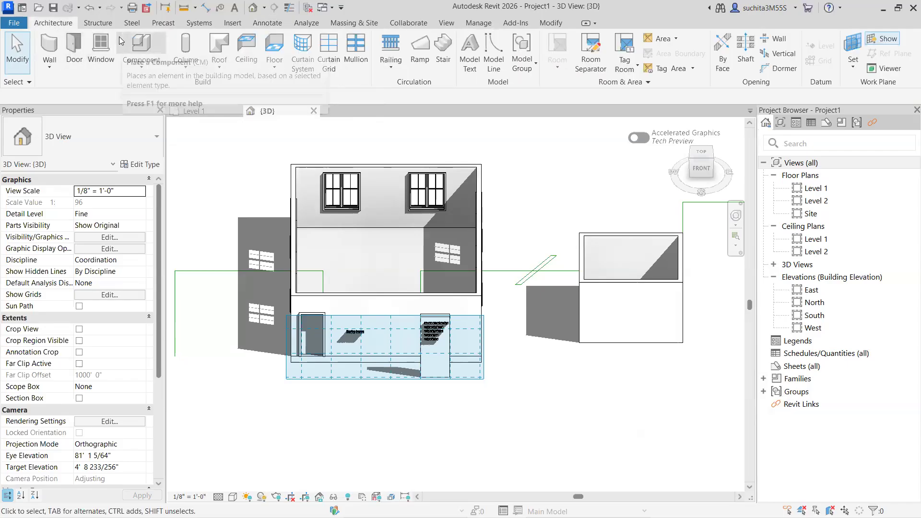
# - Revisit the Level 1 floor plan, return to the 3D view, and hide the active work plane
pyautogui.click(194, 112)
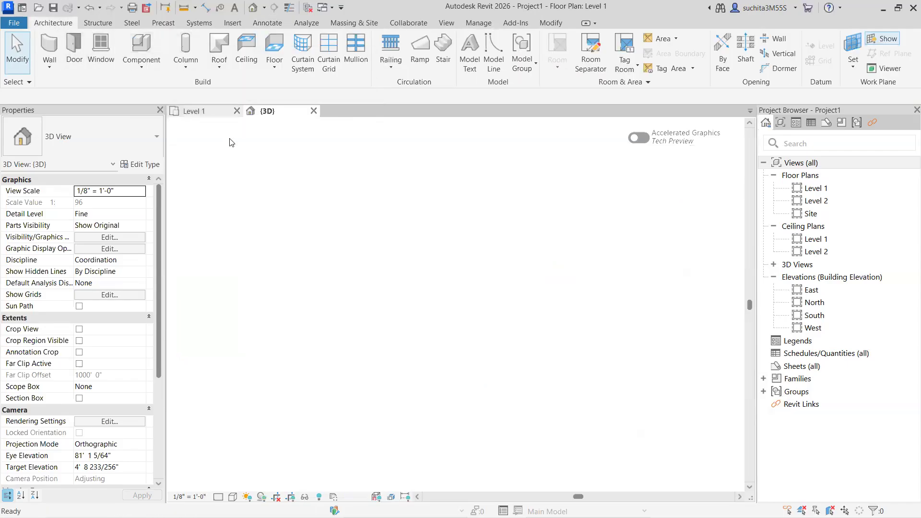
pyautogui.click(283, 116)
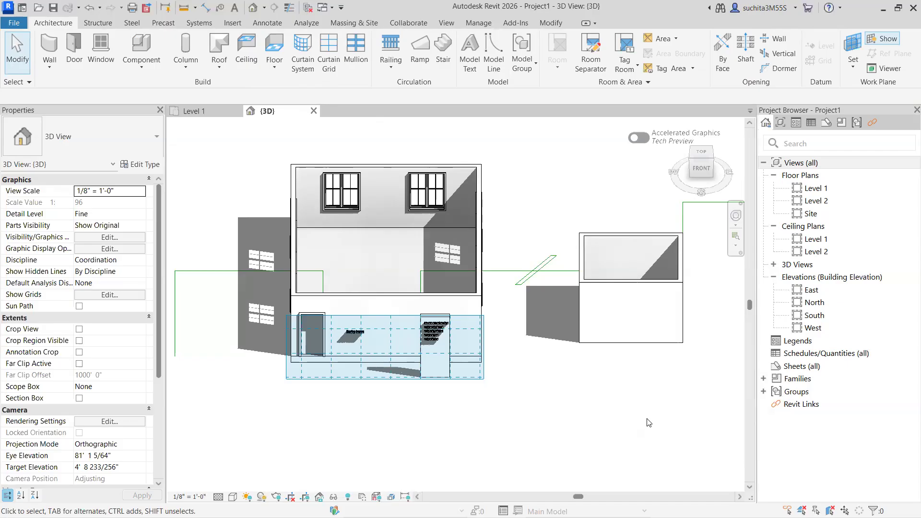
pyautogui.click(875, 39)
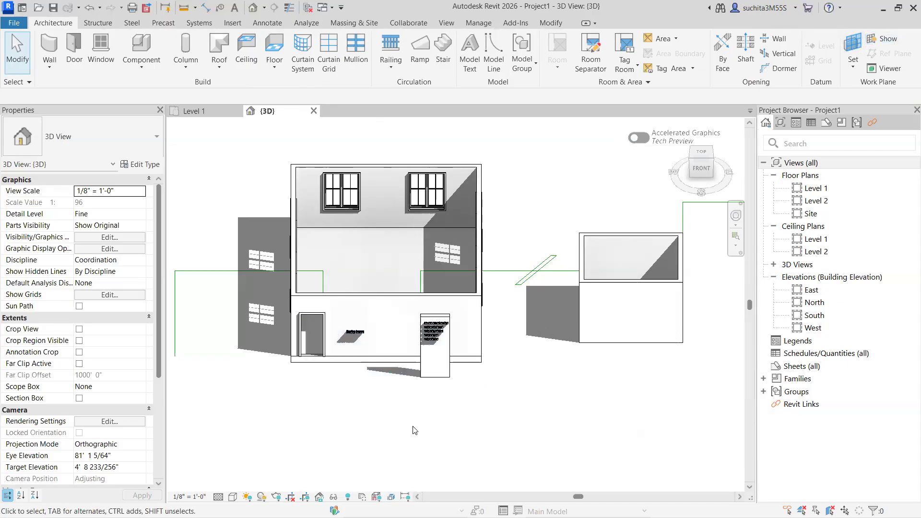